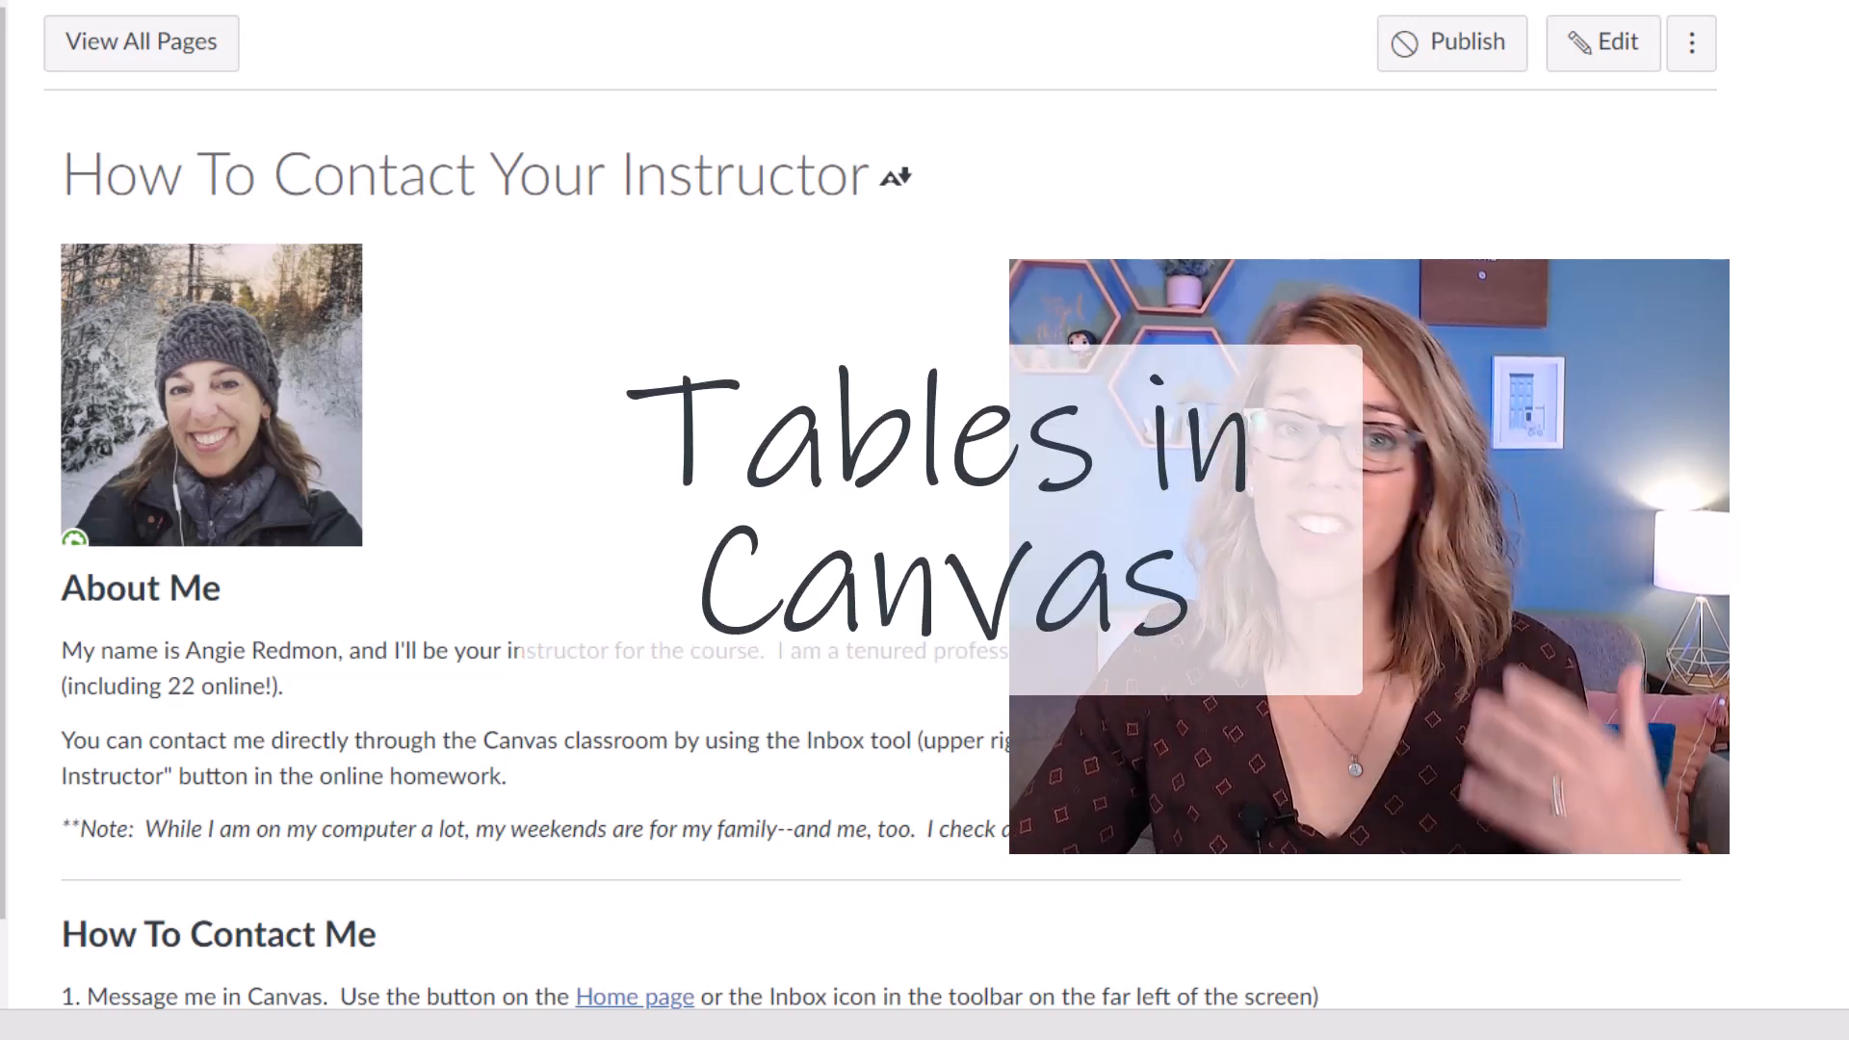
scroll(505, 579, "down", 2)
scroll(506, 577, "down", 2)
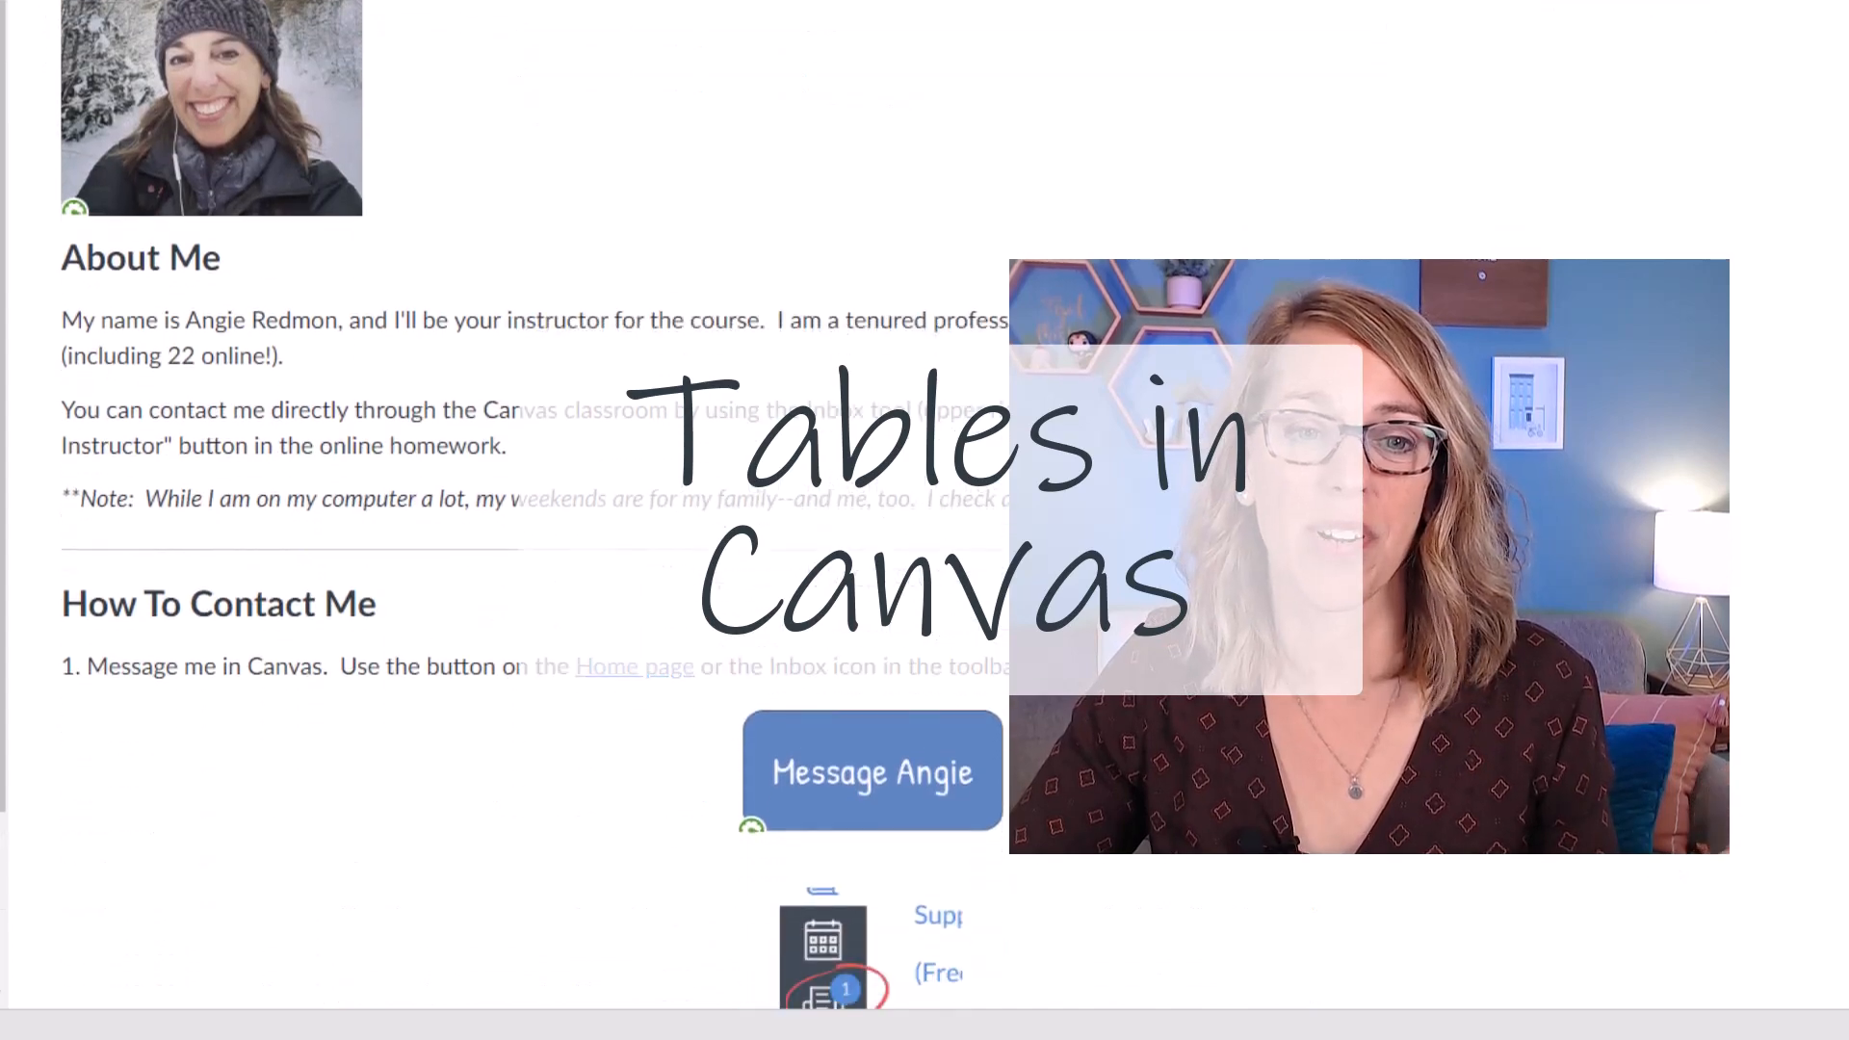
scroll(505, 579, "down", 3)
scroll(507, 578, "down", 2)
scroll(505, 578, "up", 3)
scroll(507, 578, "up", 5)
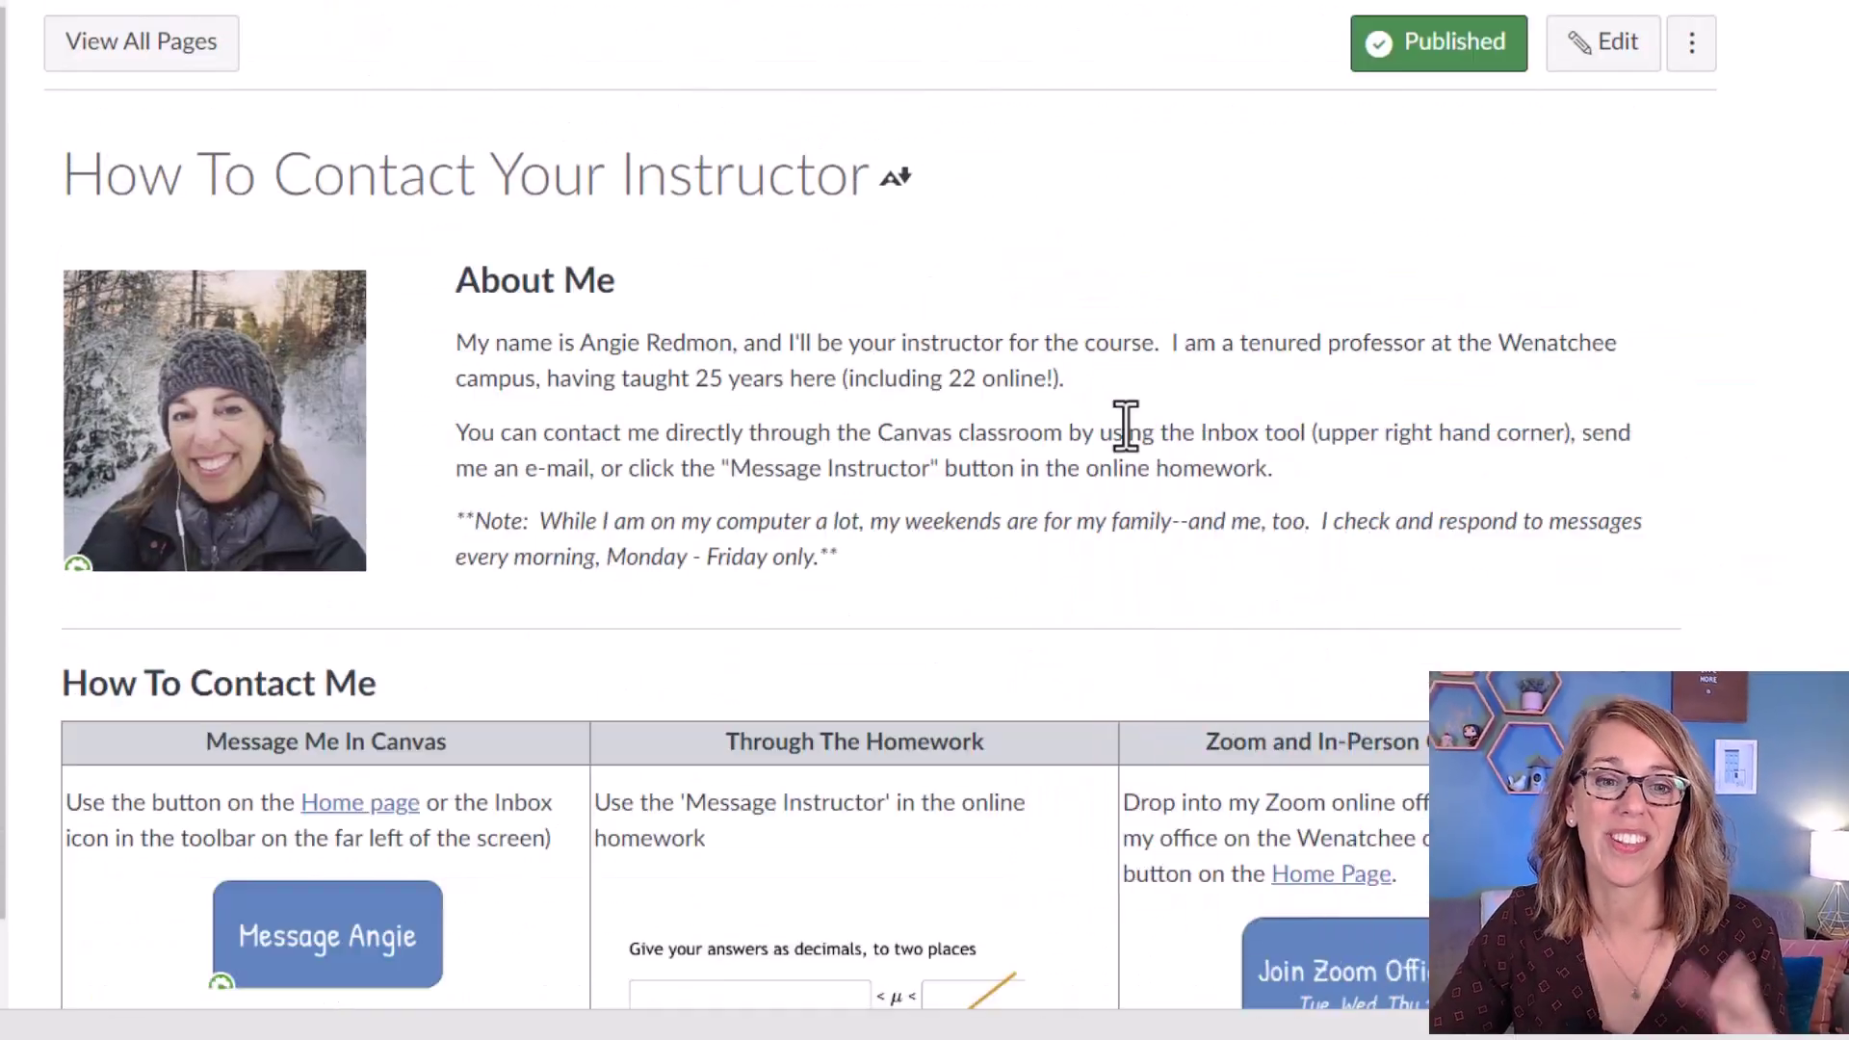
scroll(1131, 424, "down", 1)
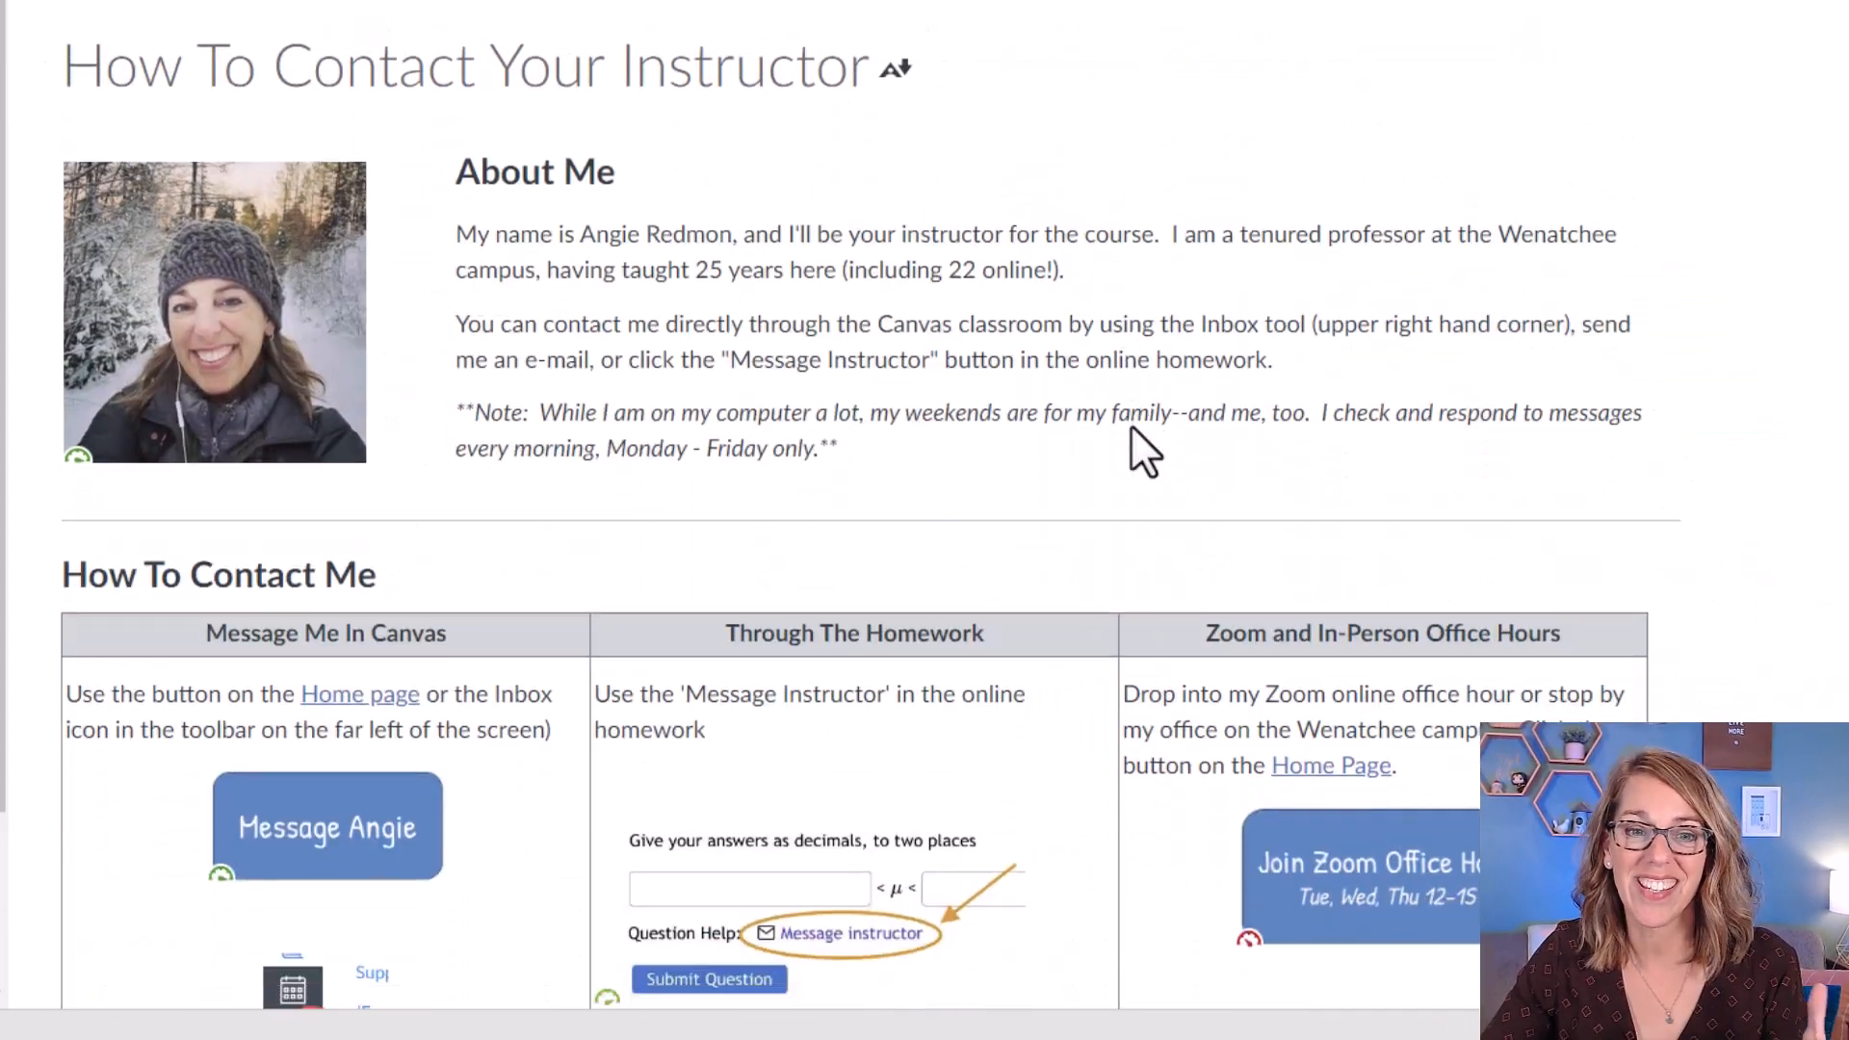
scroll(1131, 426, "down", 1)
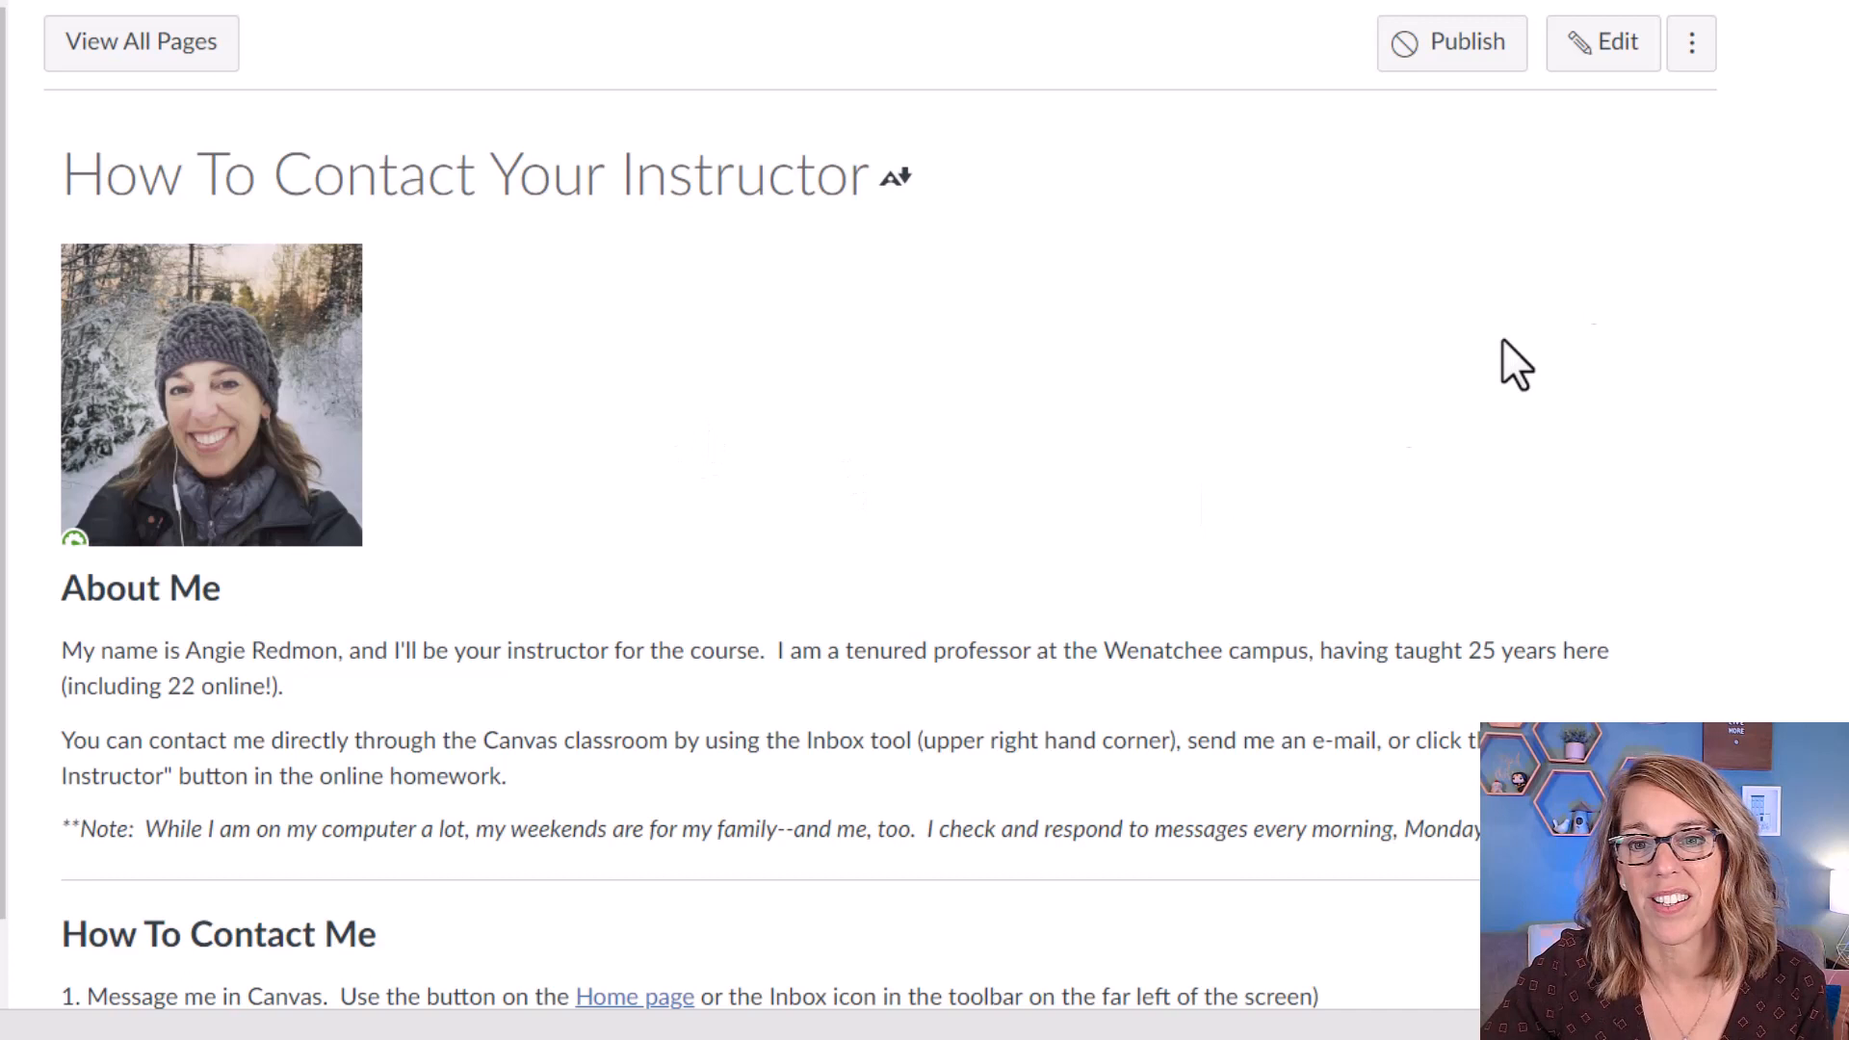
Enter edit mode and add a blank line above the instructor photo.
left_click(1603, 42)
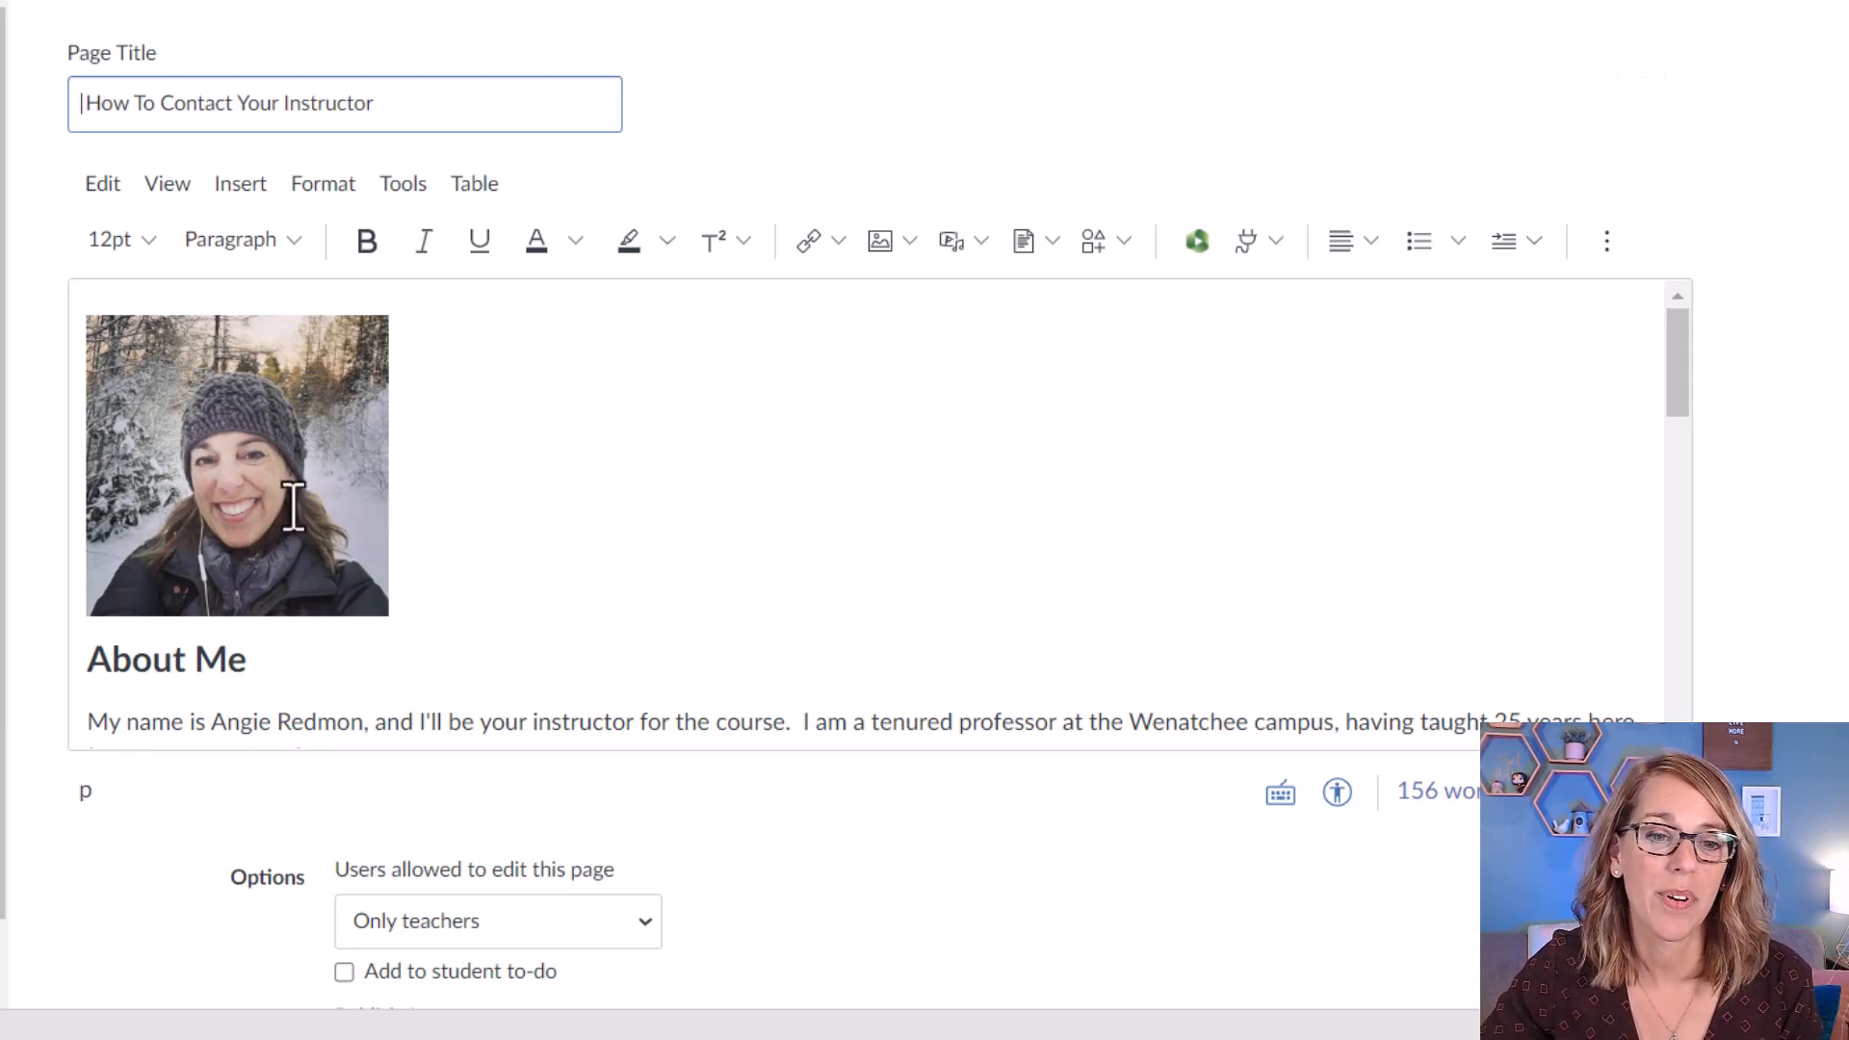
scroll(767, 528, "down", 1)
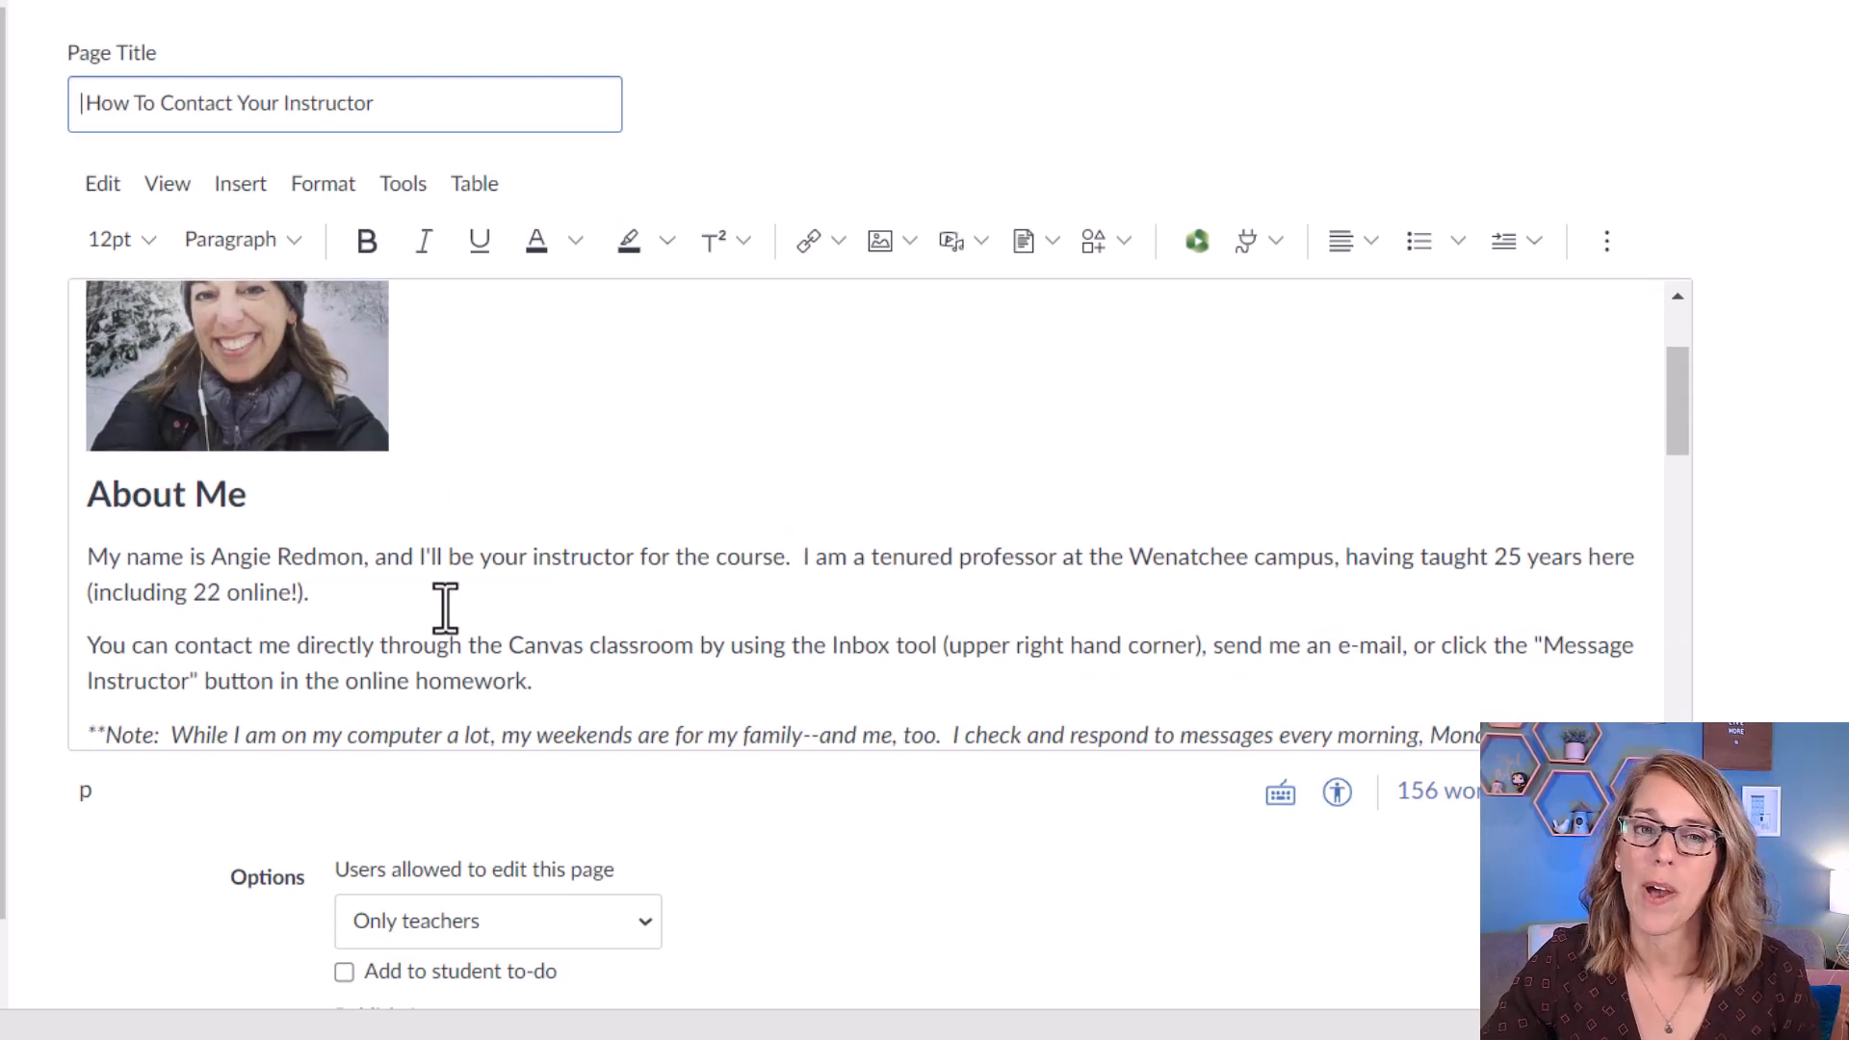
scroll(474, 542, "up", 1)
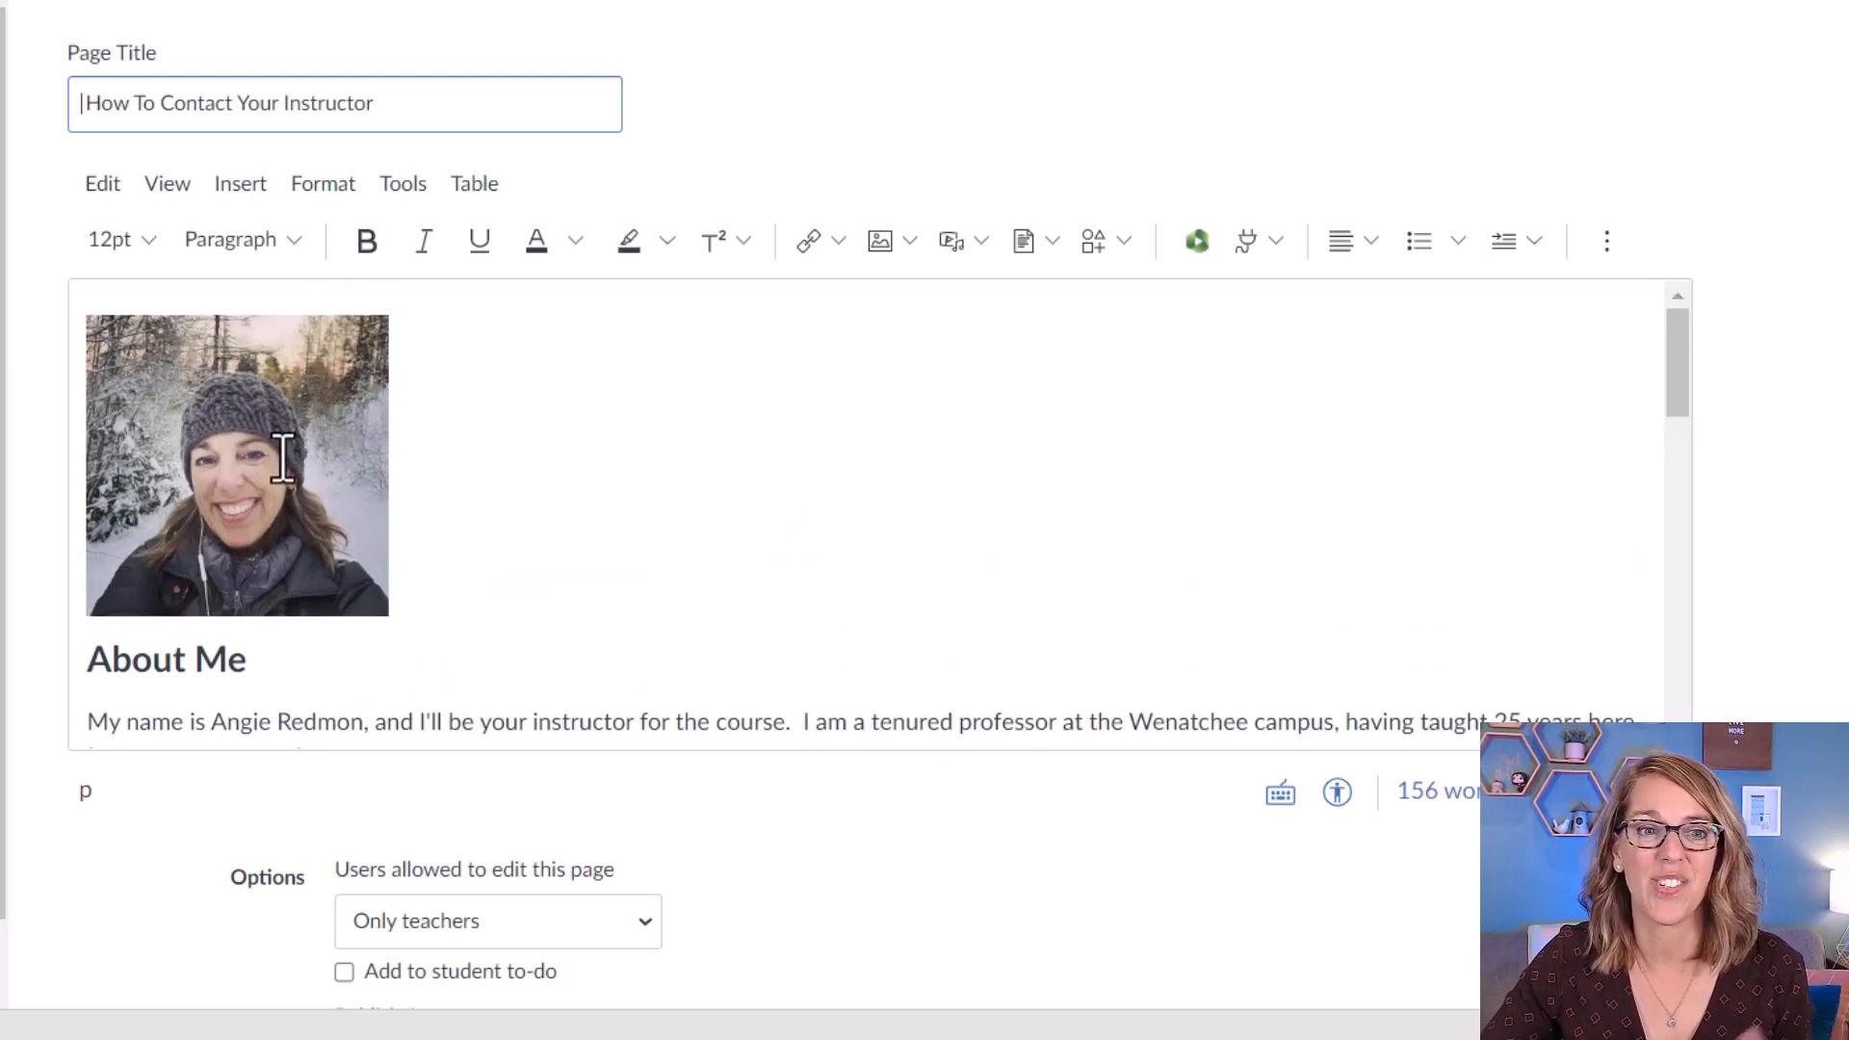
left_click(227, 304)
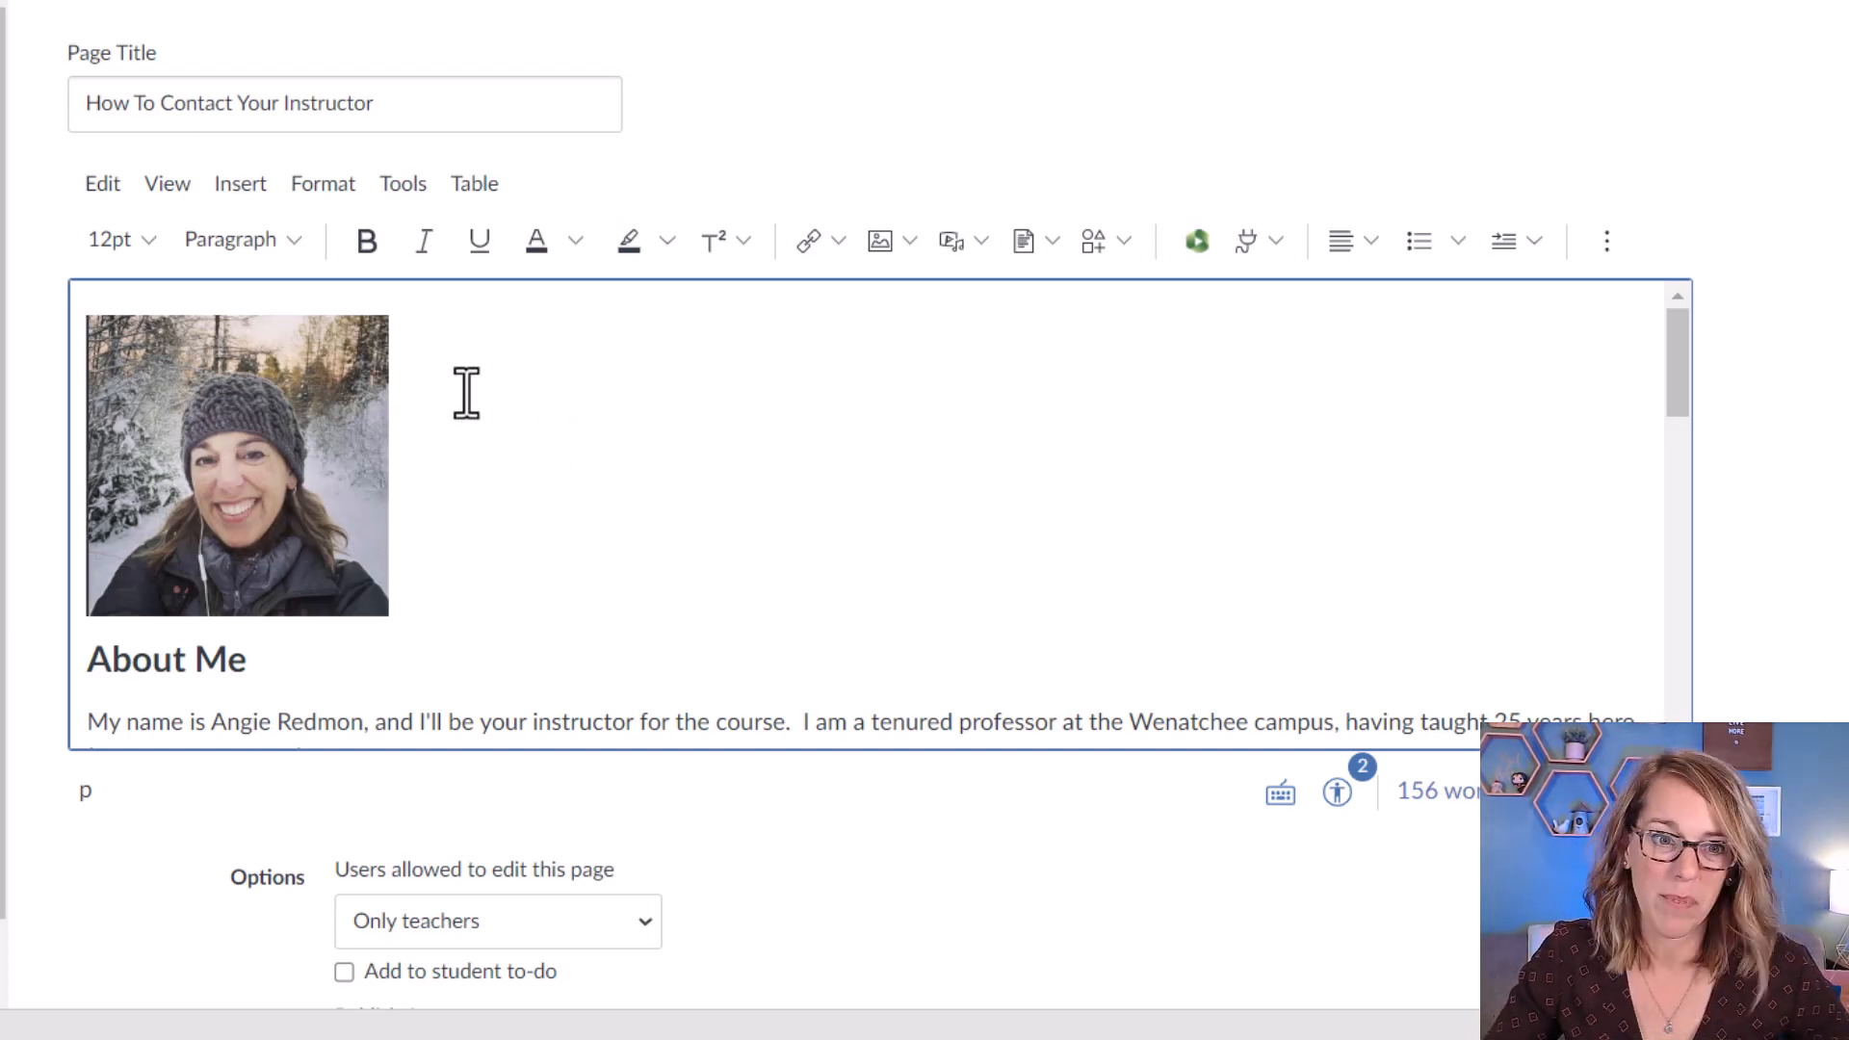
key("Return")
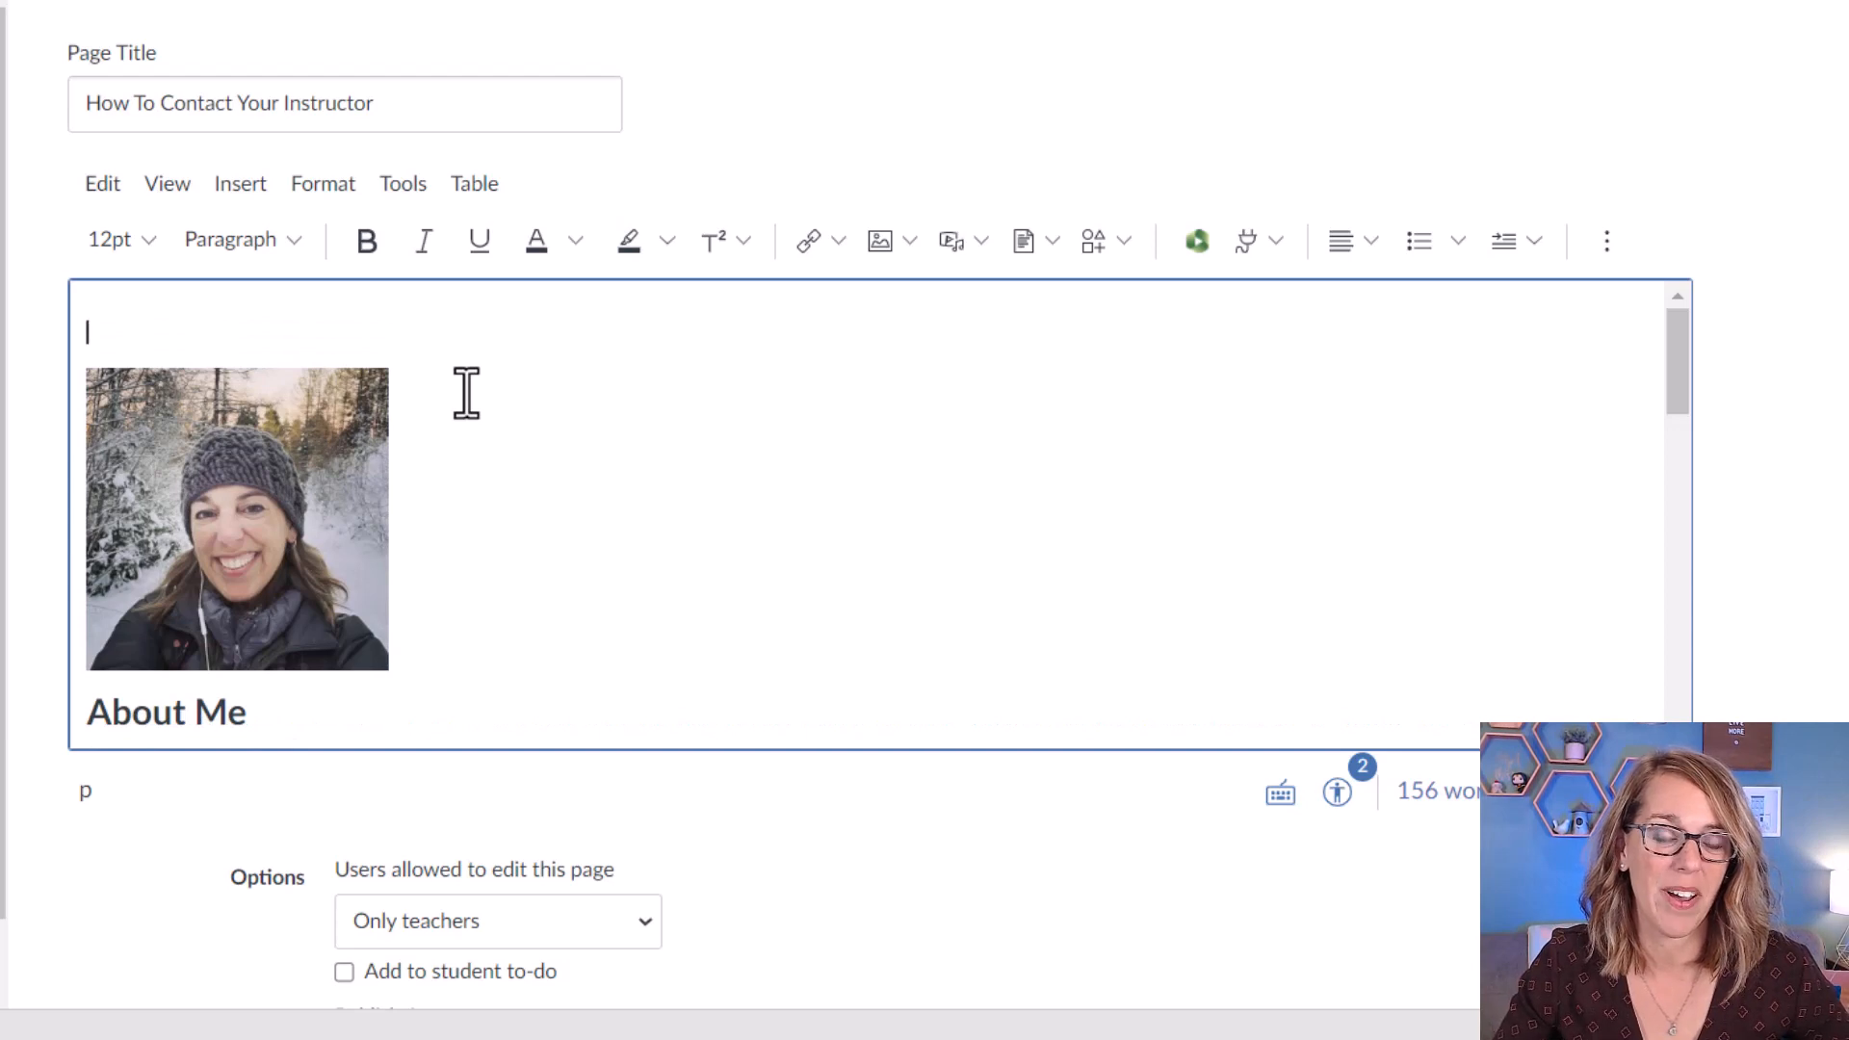
Insert a 2x1 table above the photo and narrow its left column.
left_click(486, 190)
mouse_move(550, 240)
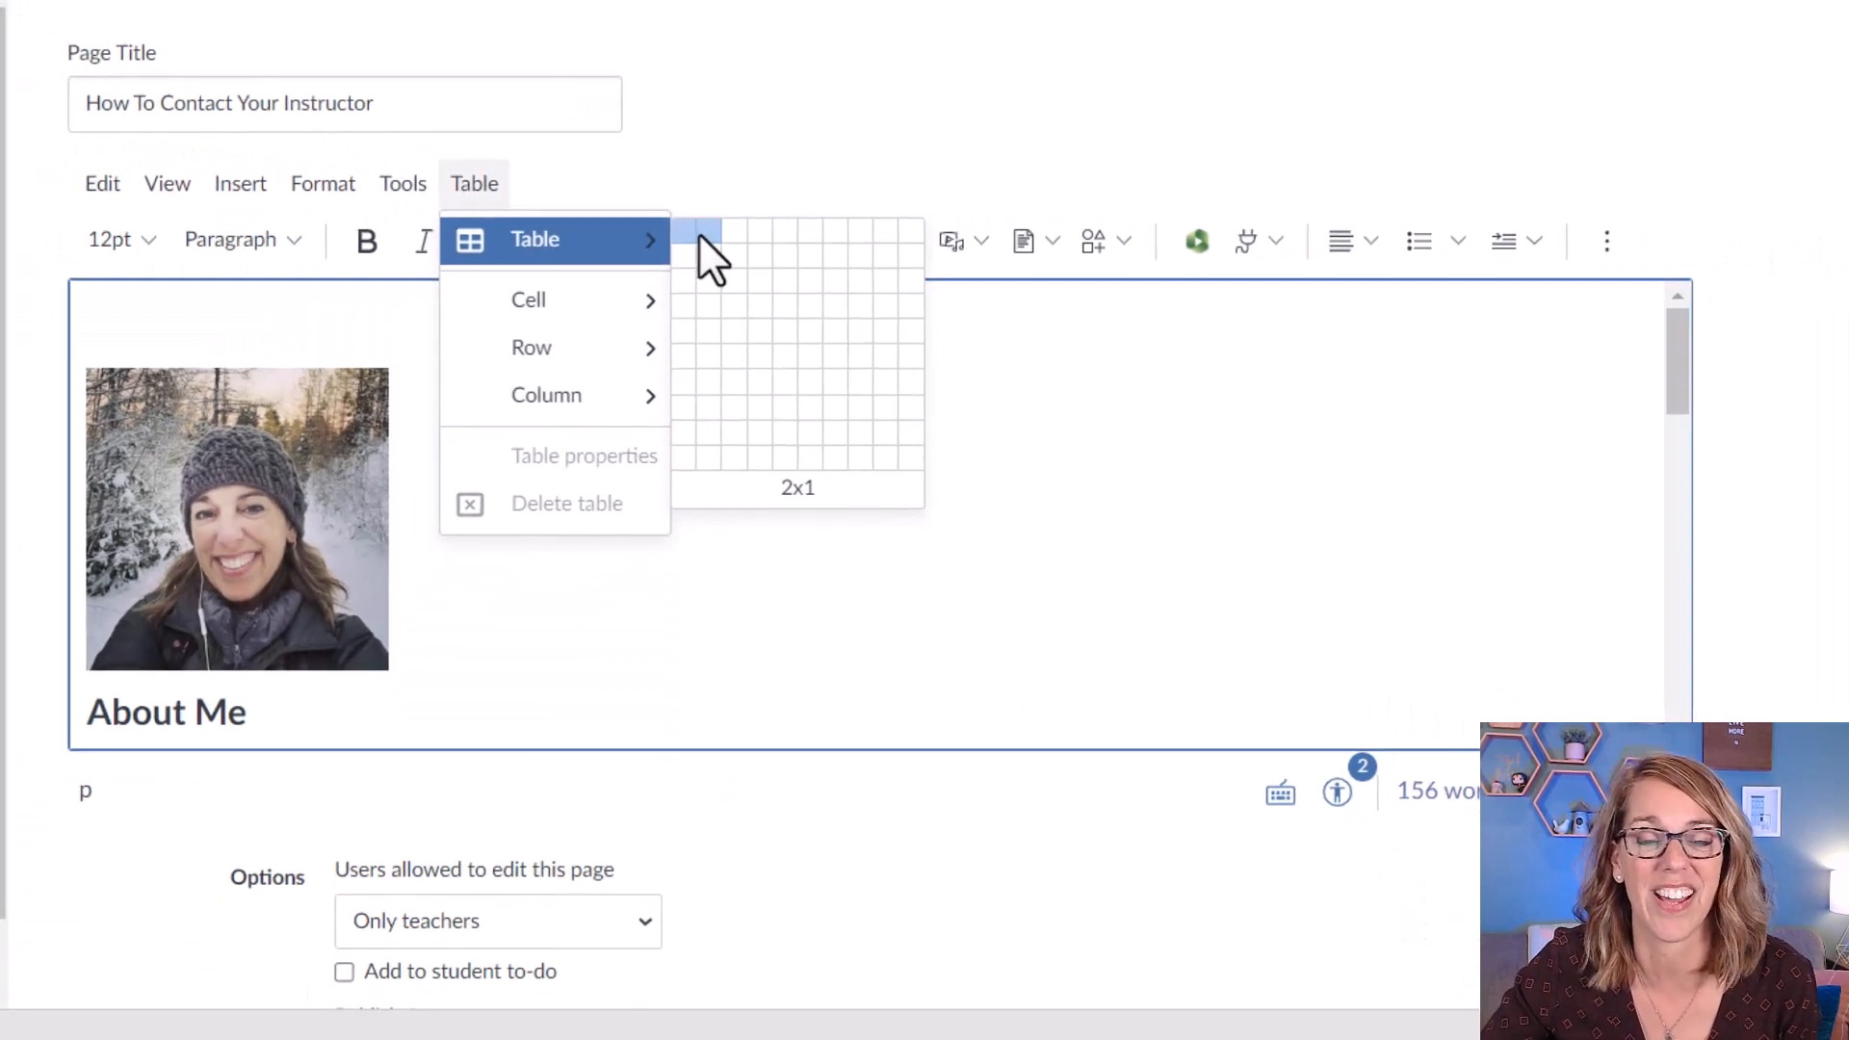
left_click(713, 260)
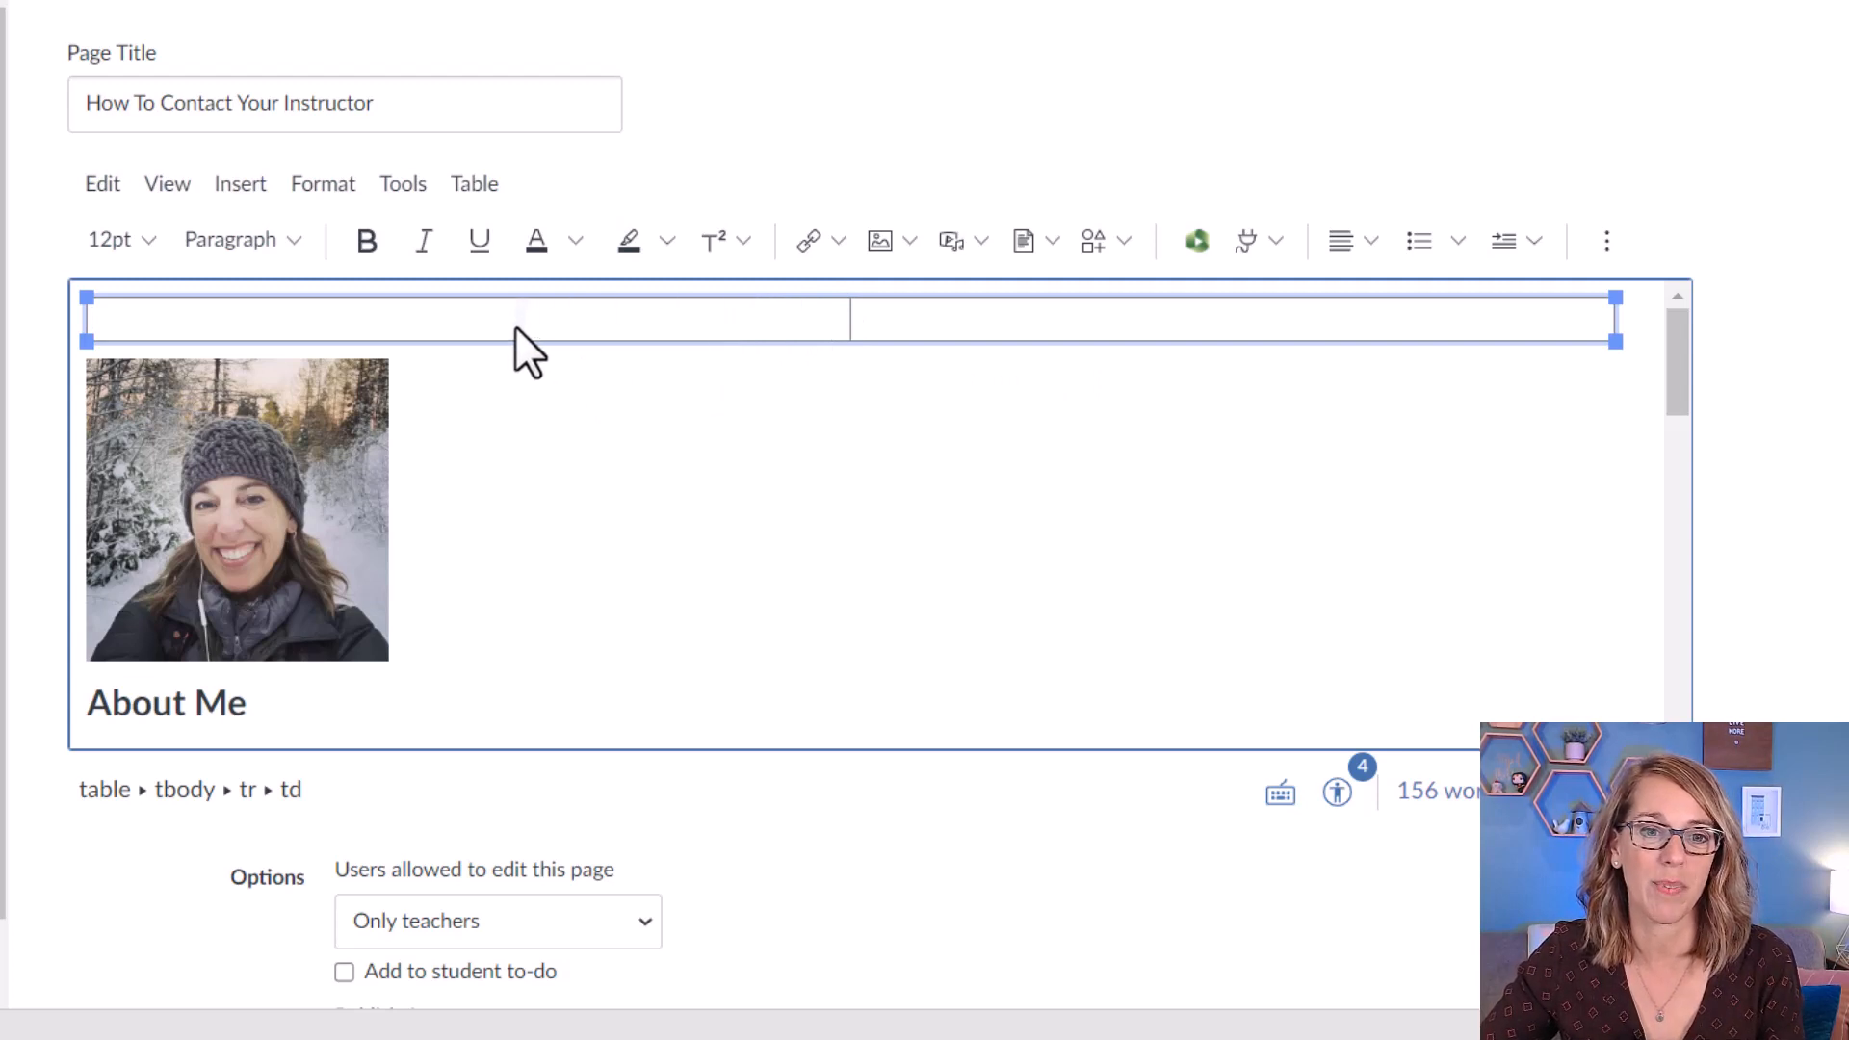
left_click_drag(500, 326, 499, 325)
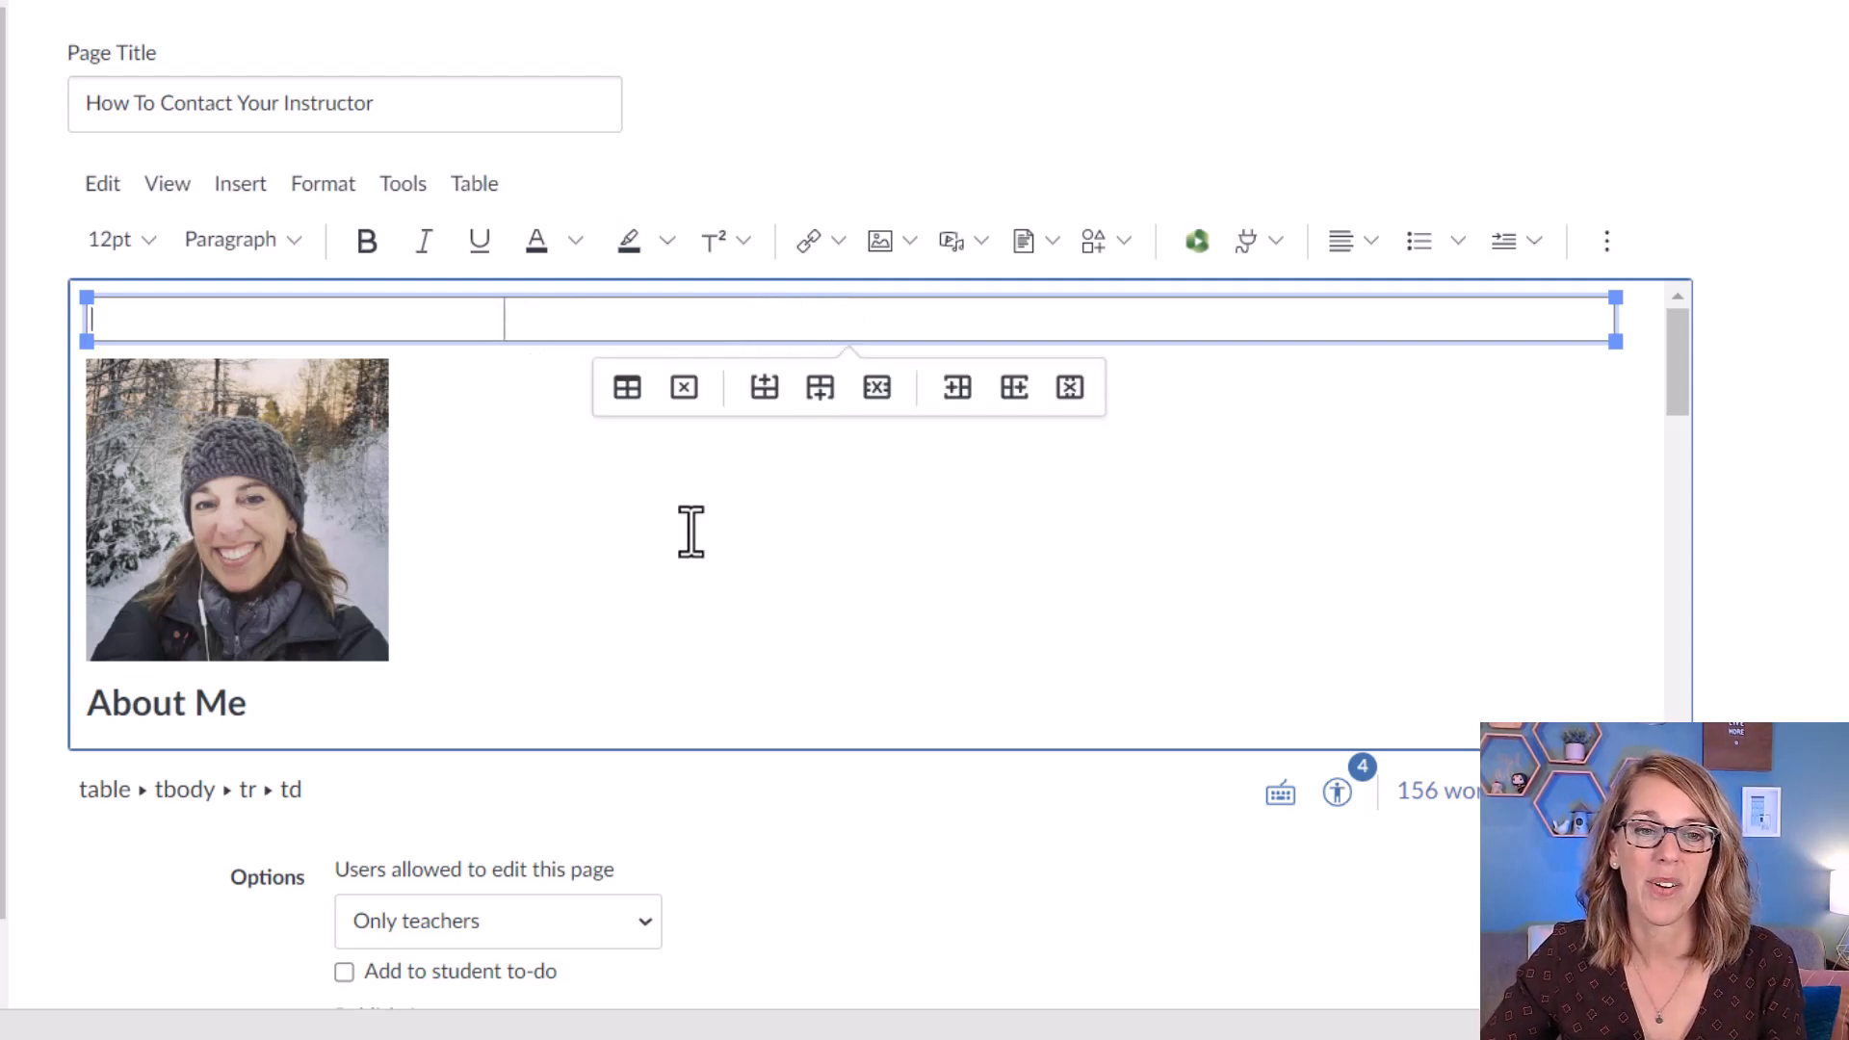
Cut the instructor photo and paste it into the table's left cell.
left_click(287, 543)
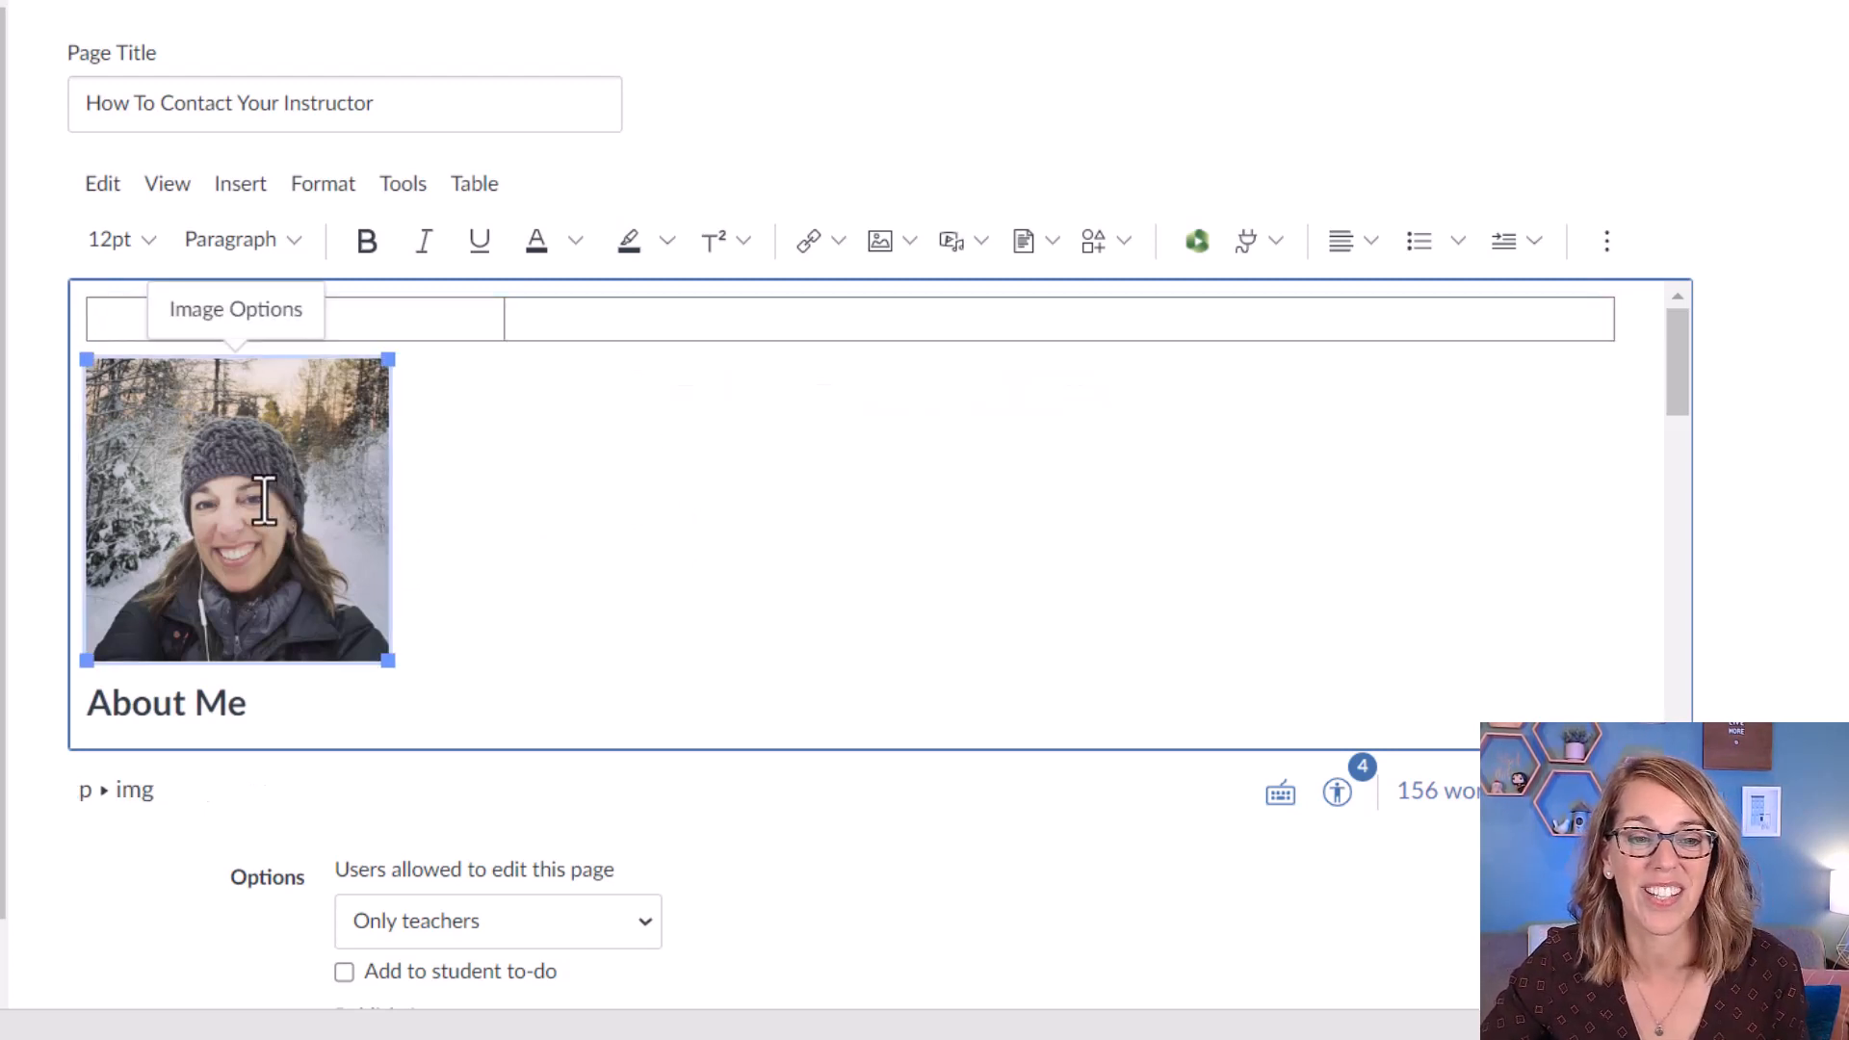
right_click(253, 503)
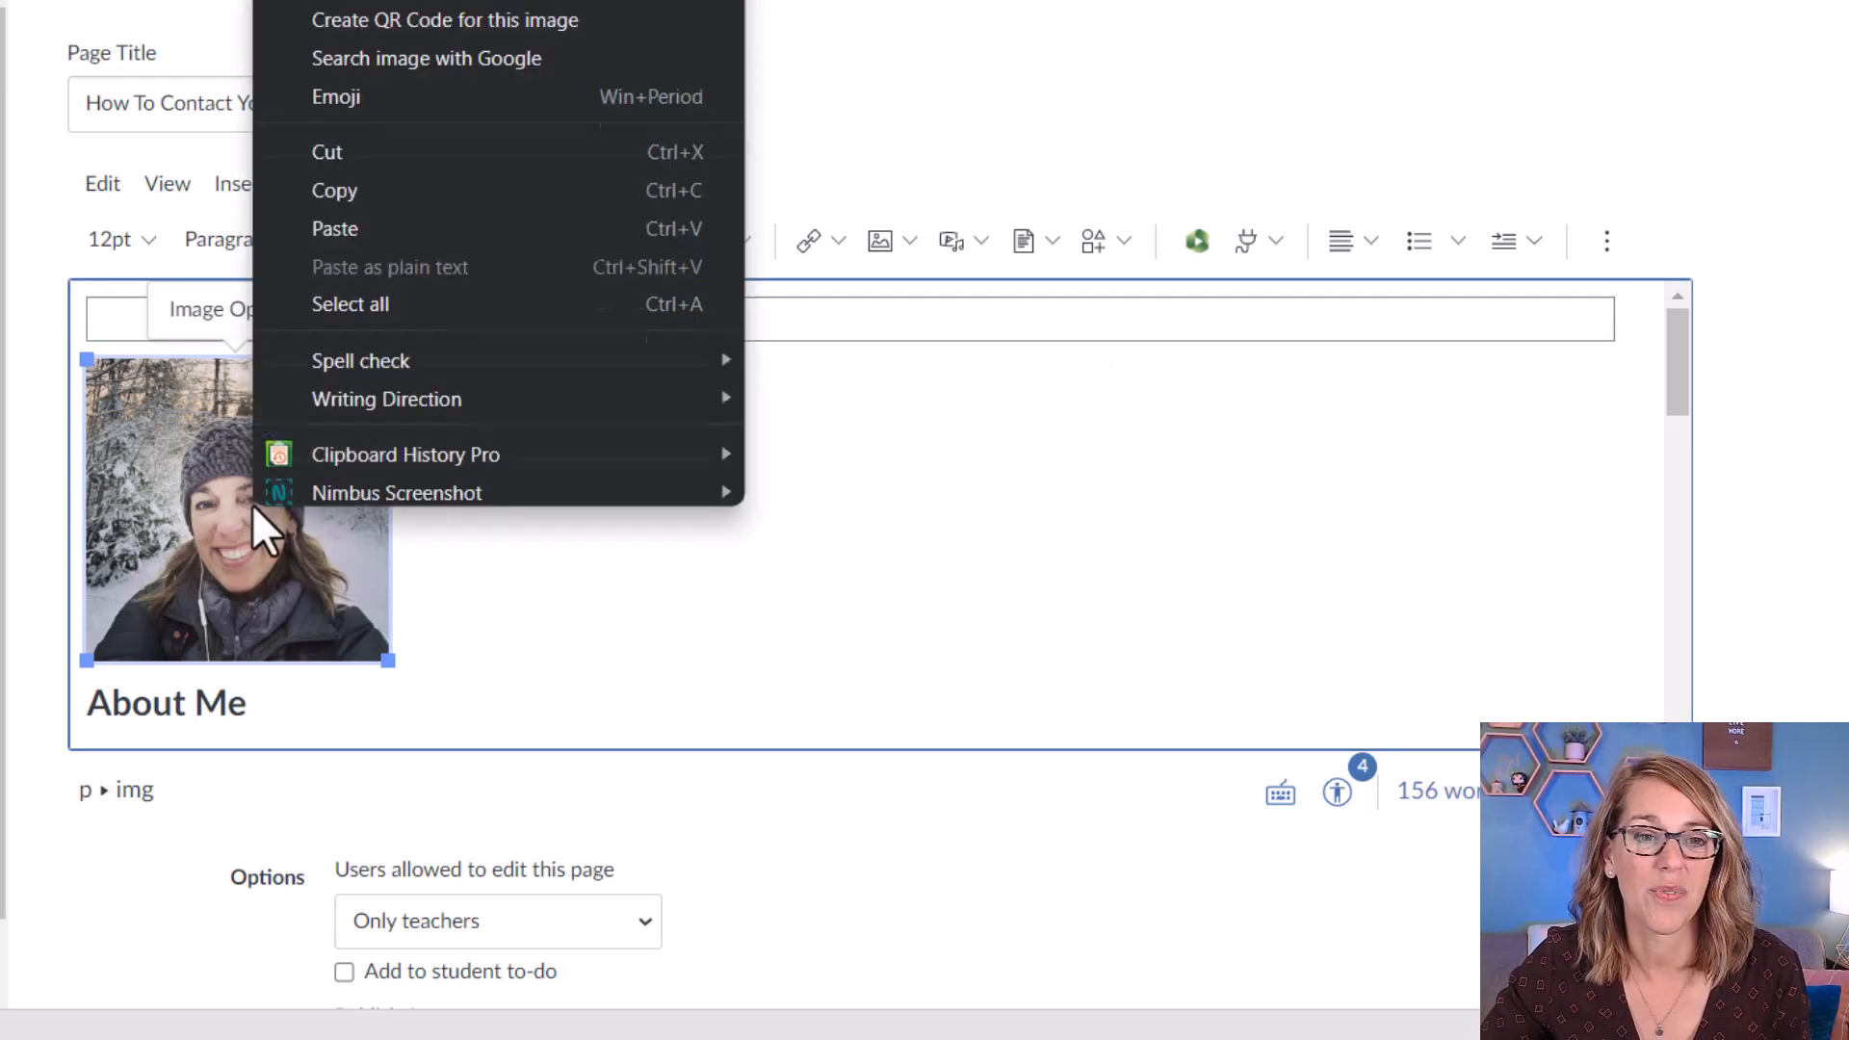
left_click(385, 188)
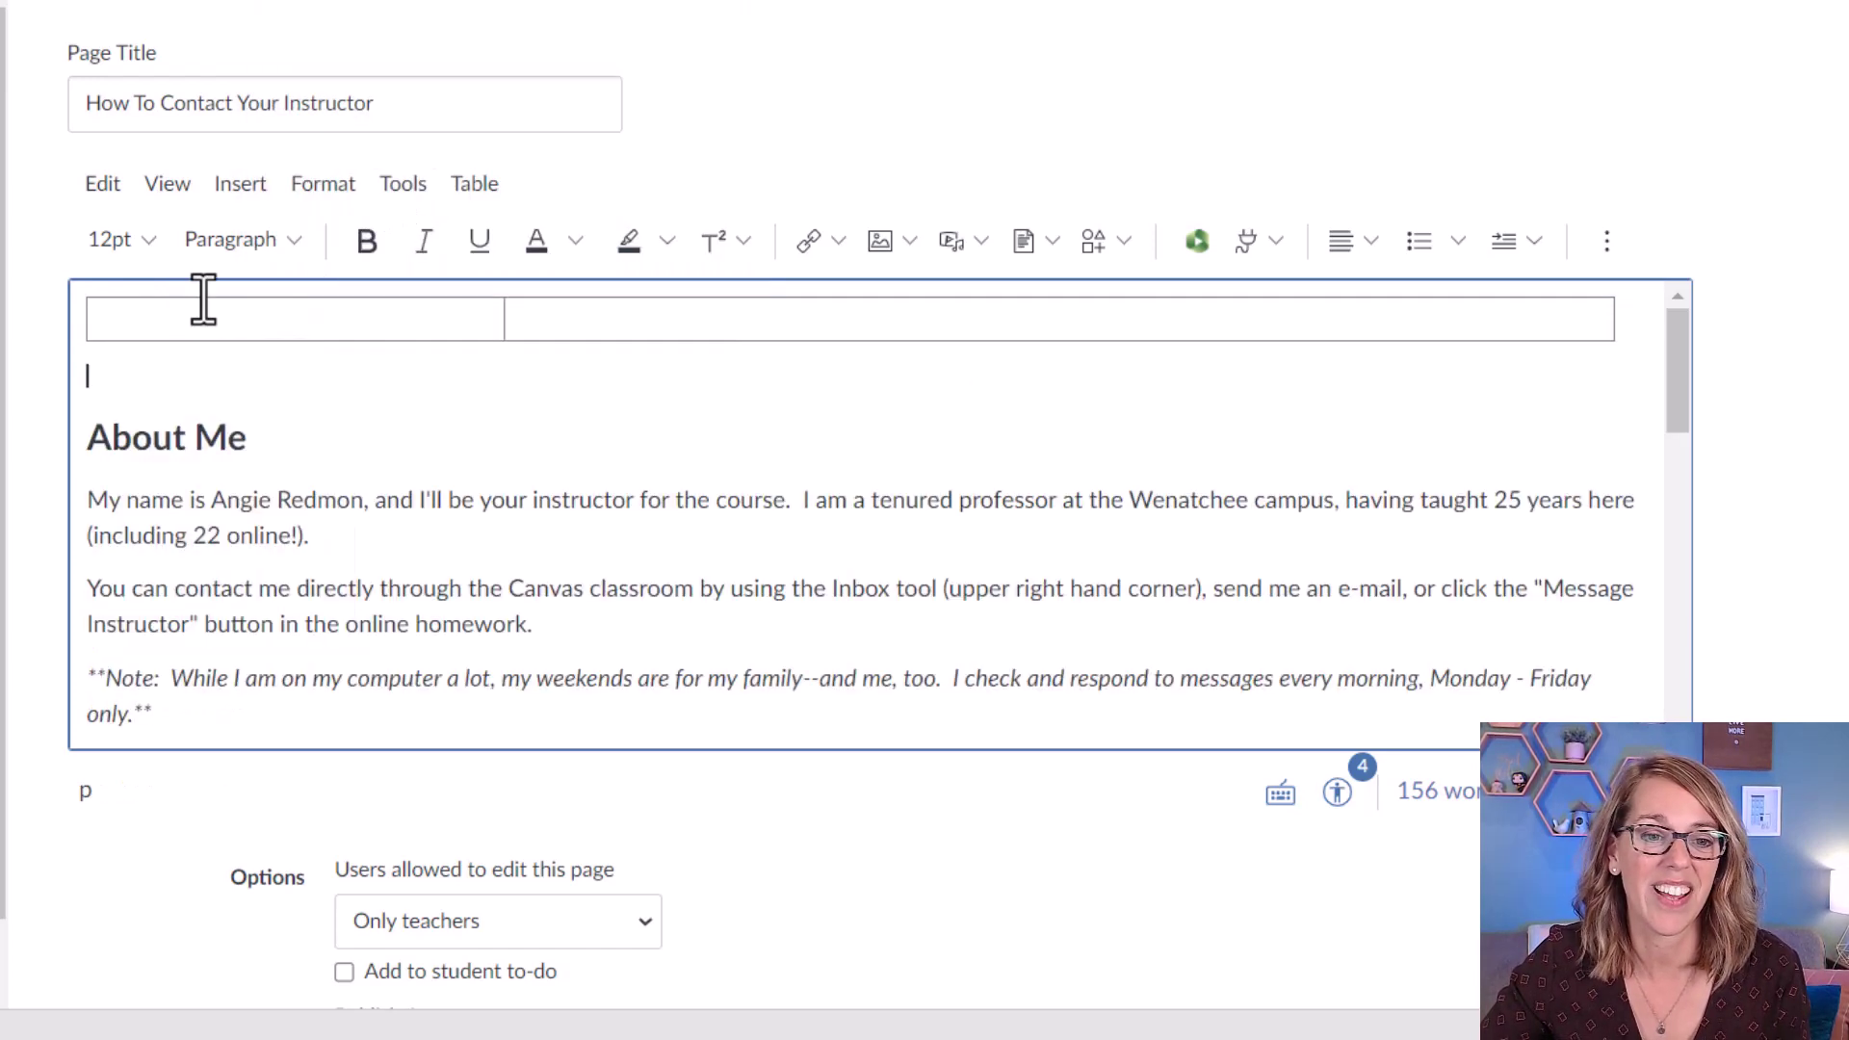
left_click(138, 319)
right_click(154, 329)
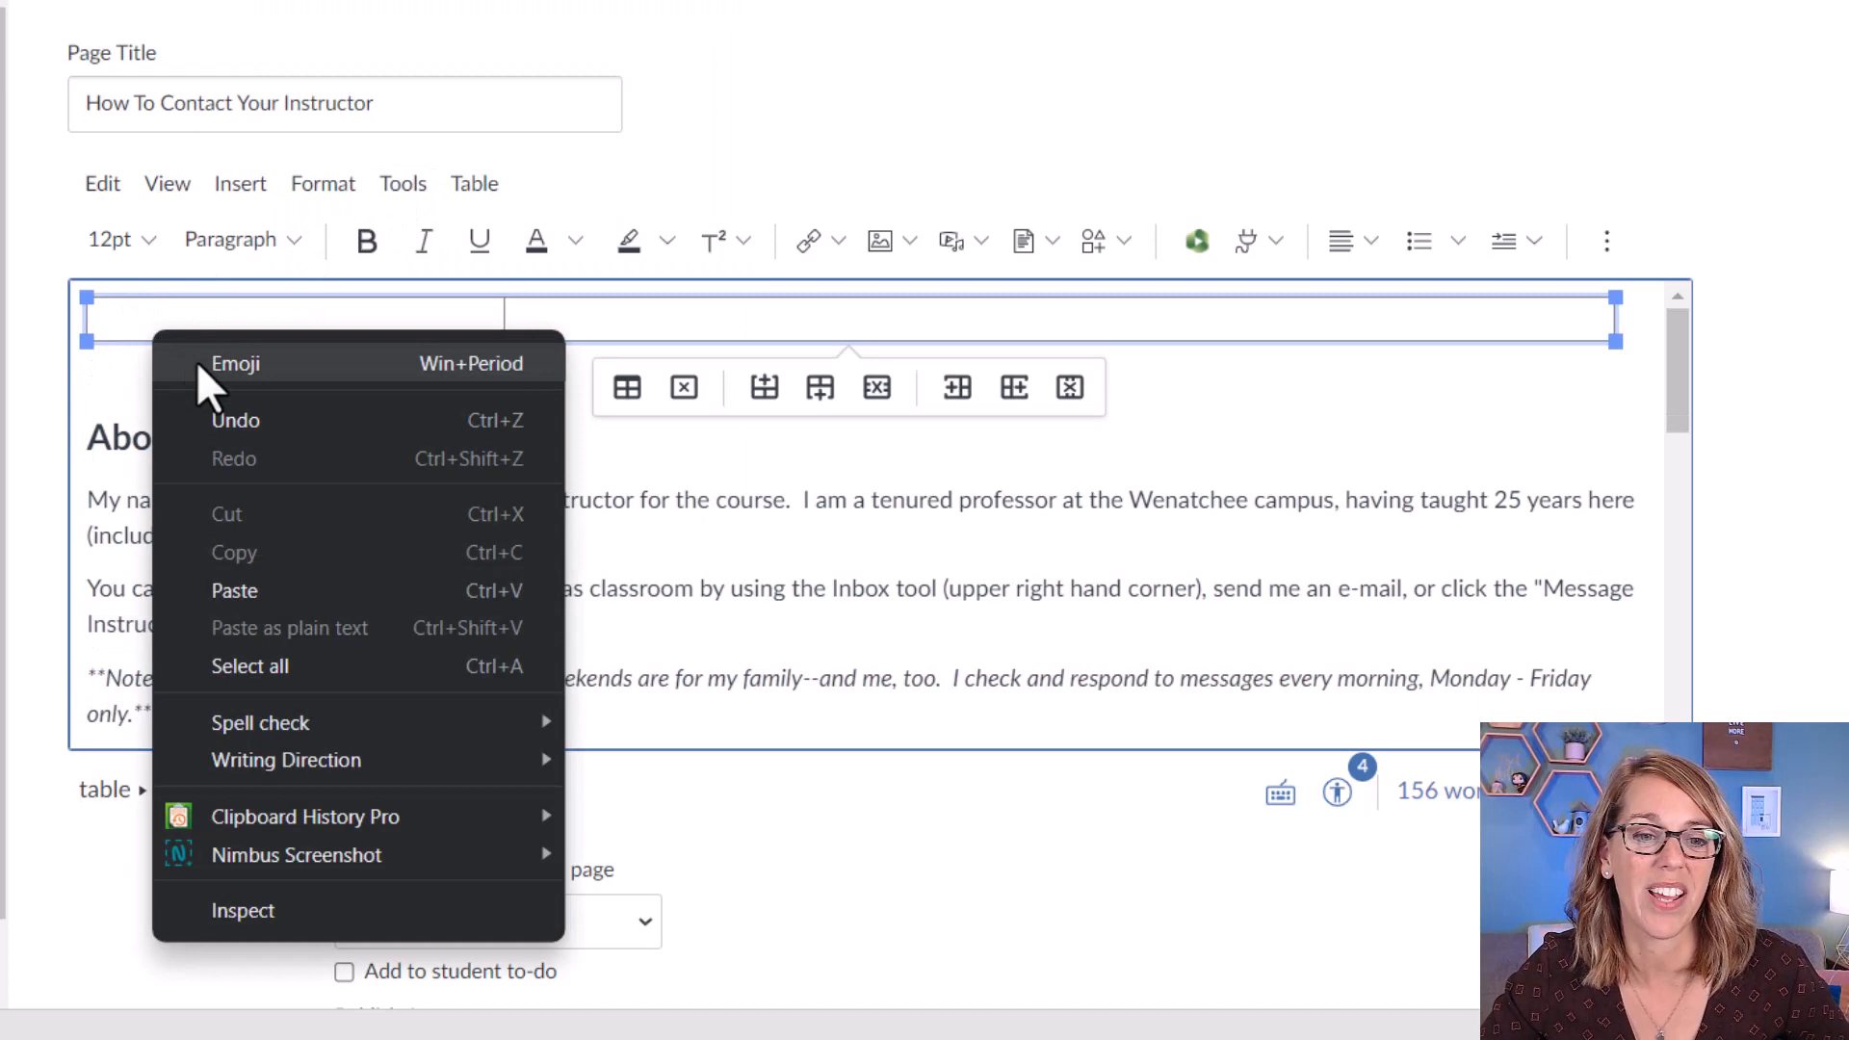
left_click(242, 581)
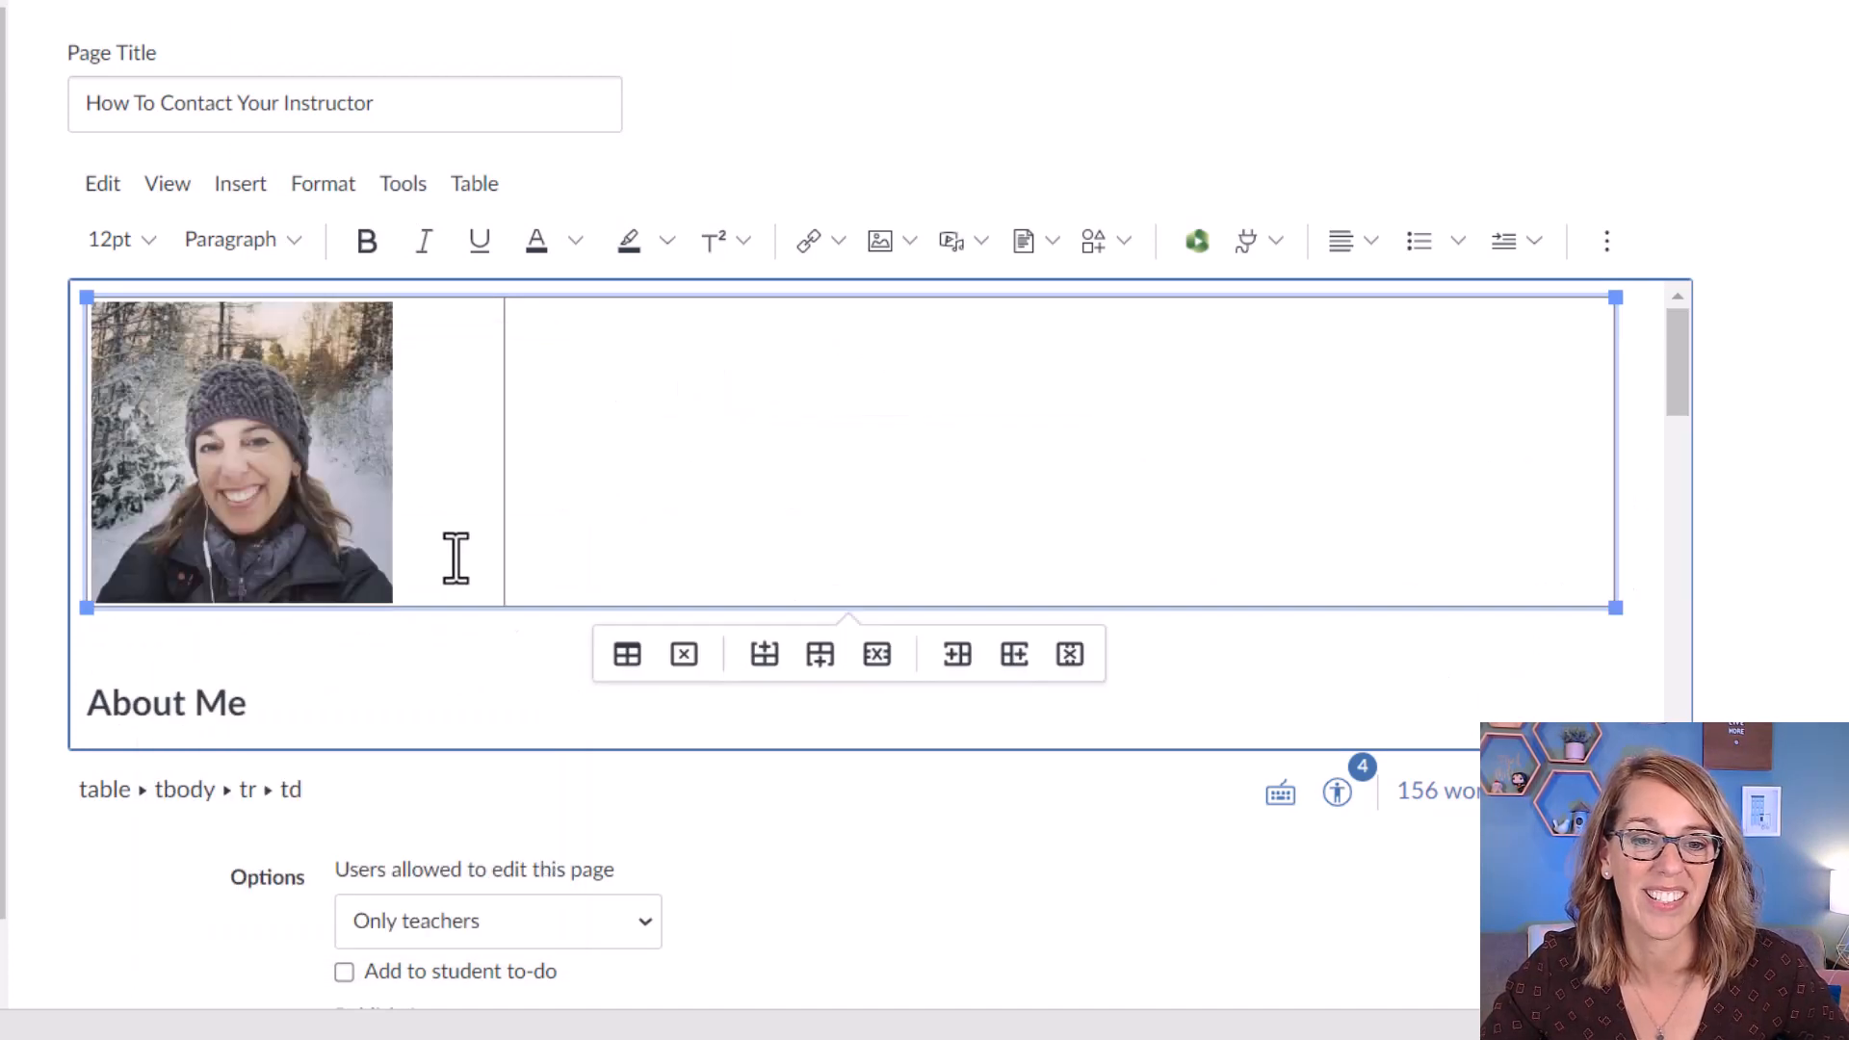
scroll(764, 530, "down", 3)
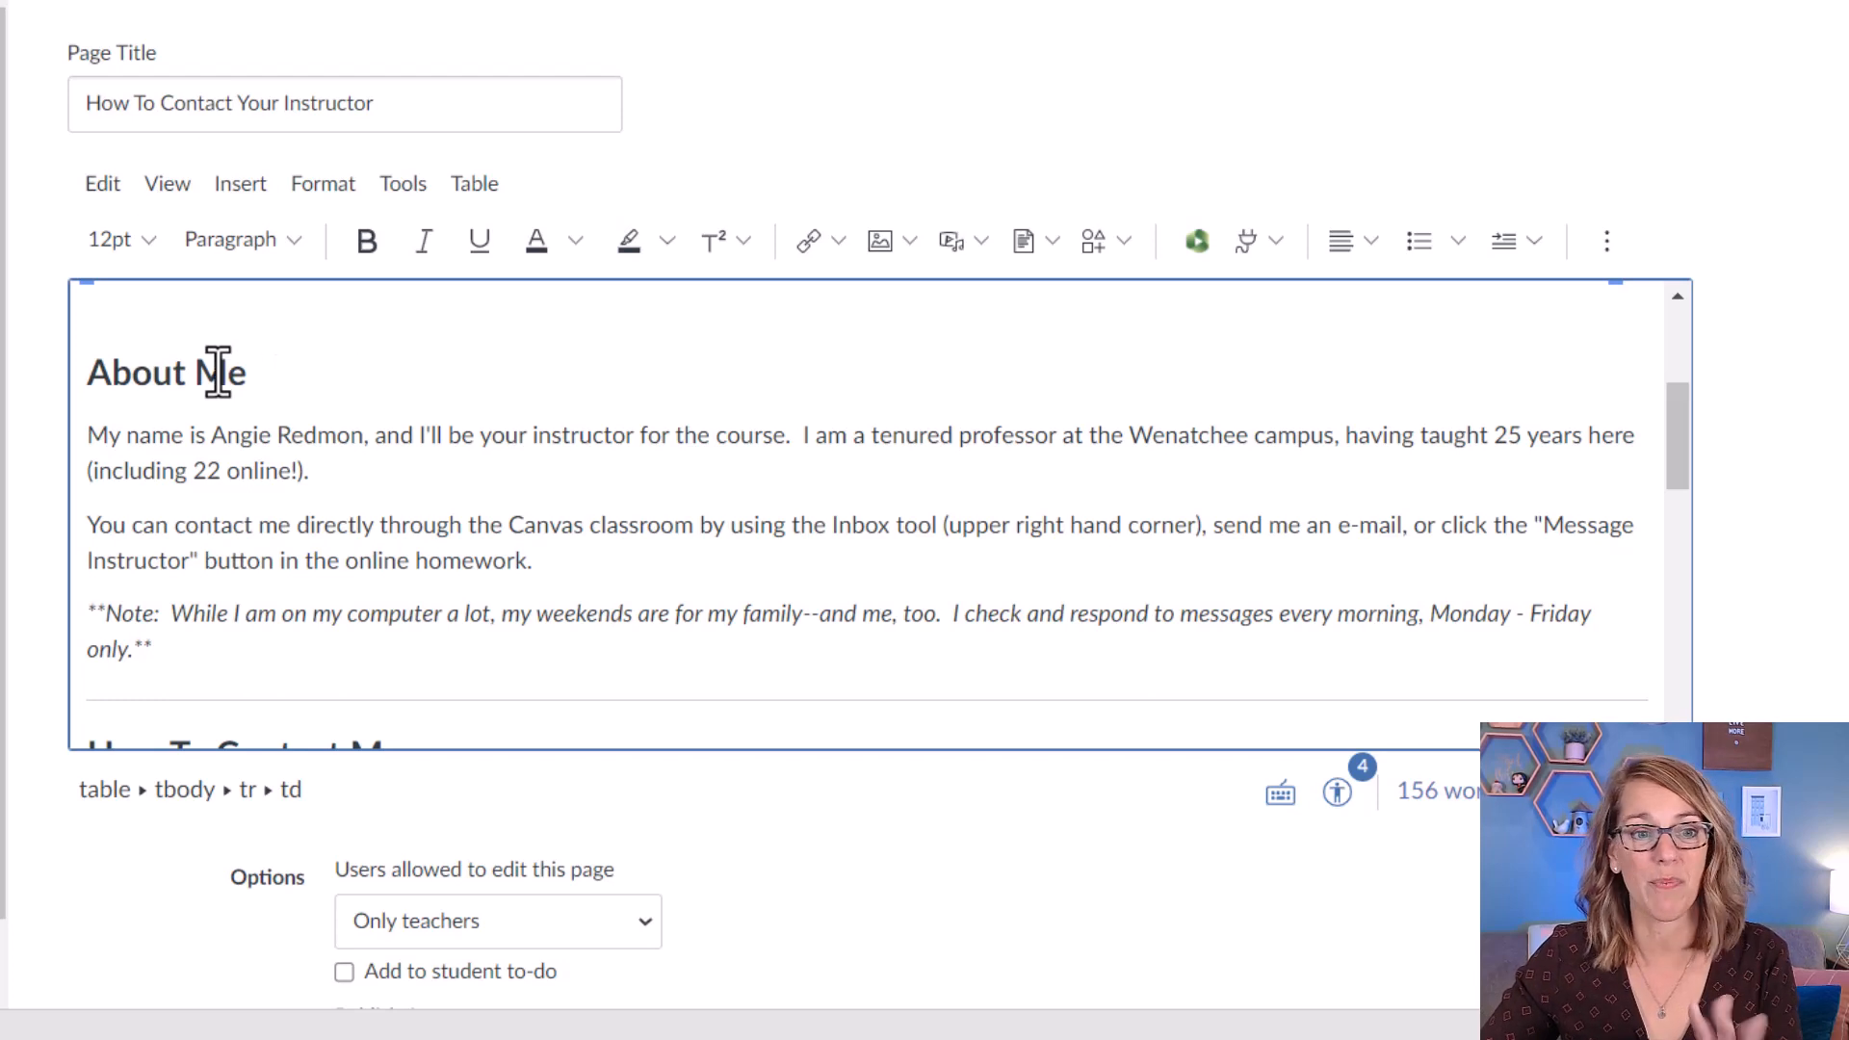
Cut the About Me heading and paragraphs into the right cell and widen that column.
left_click_drag(85, 374, 310, 641)
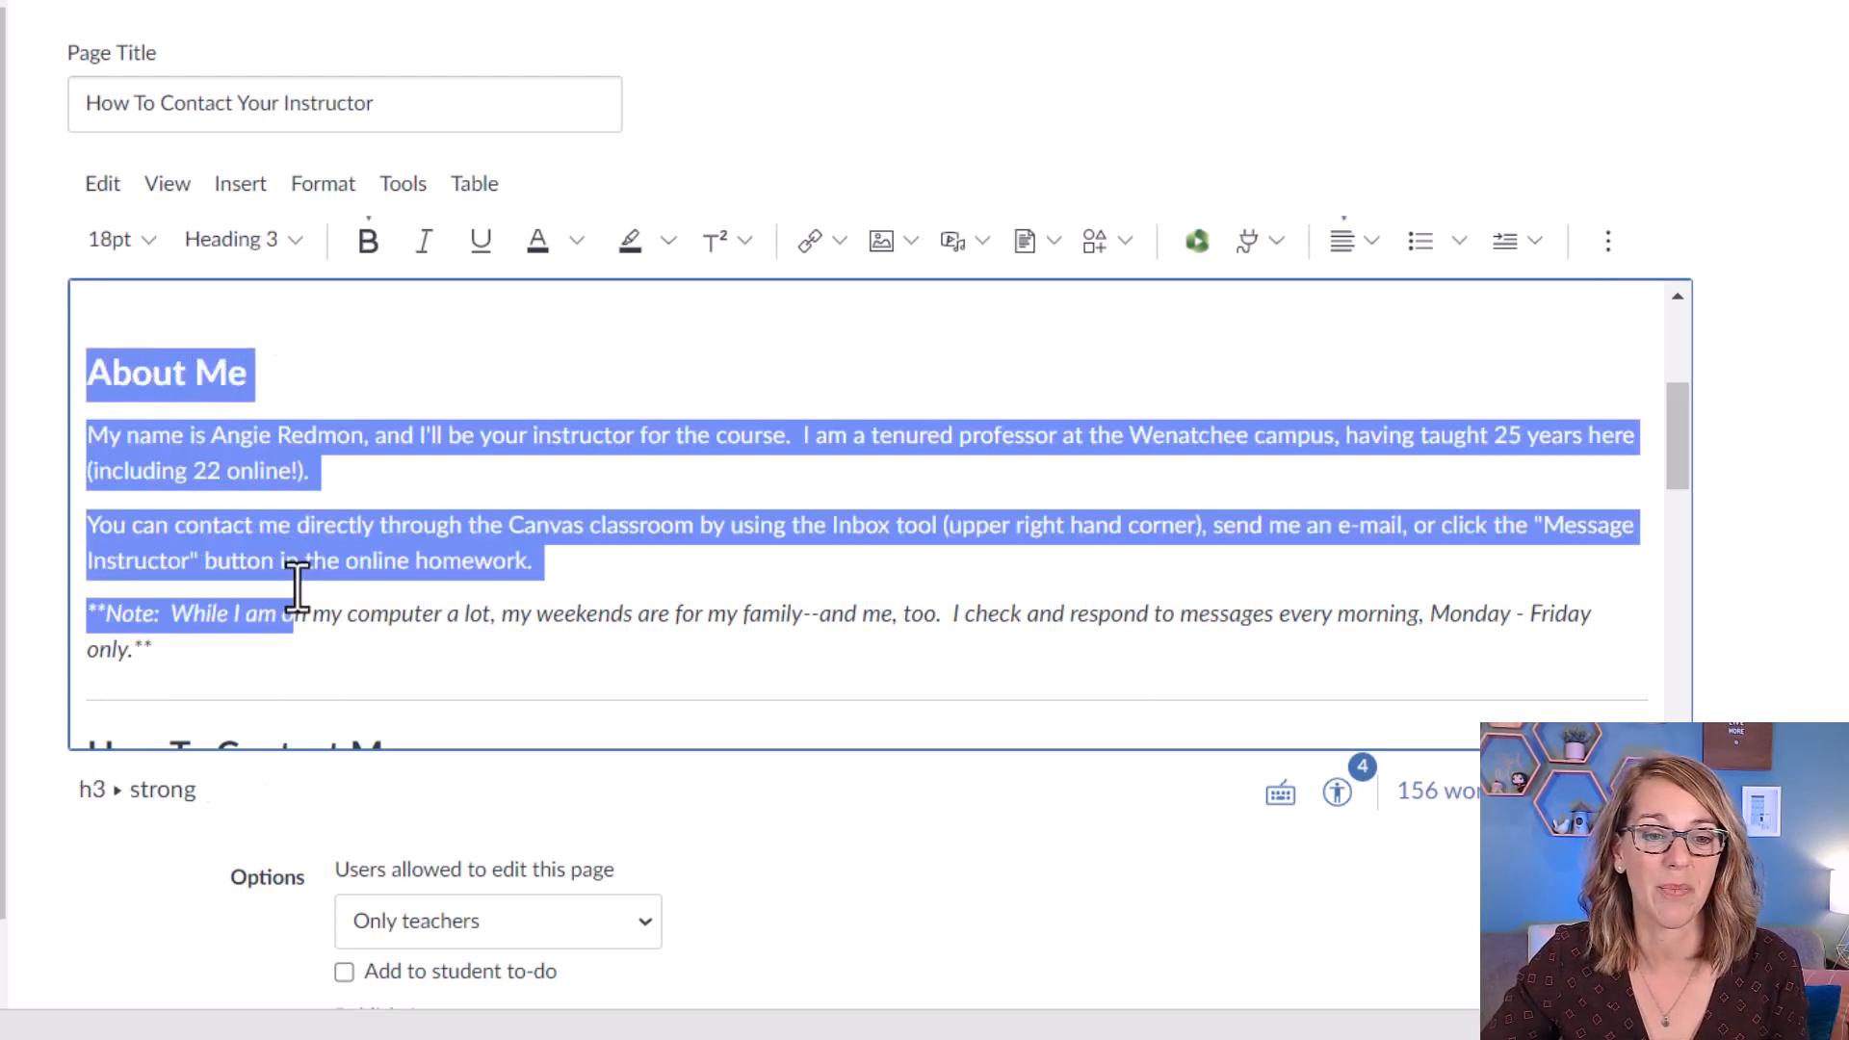
right_click(384, 449)
key("ctrl+x")
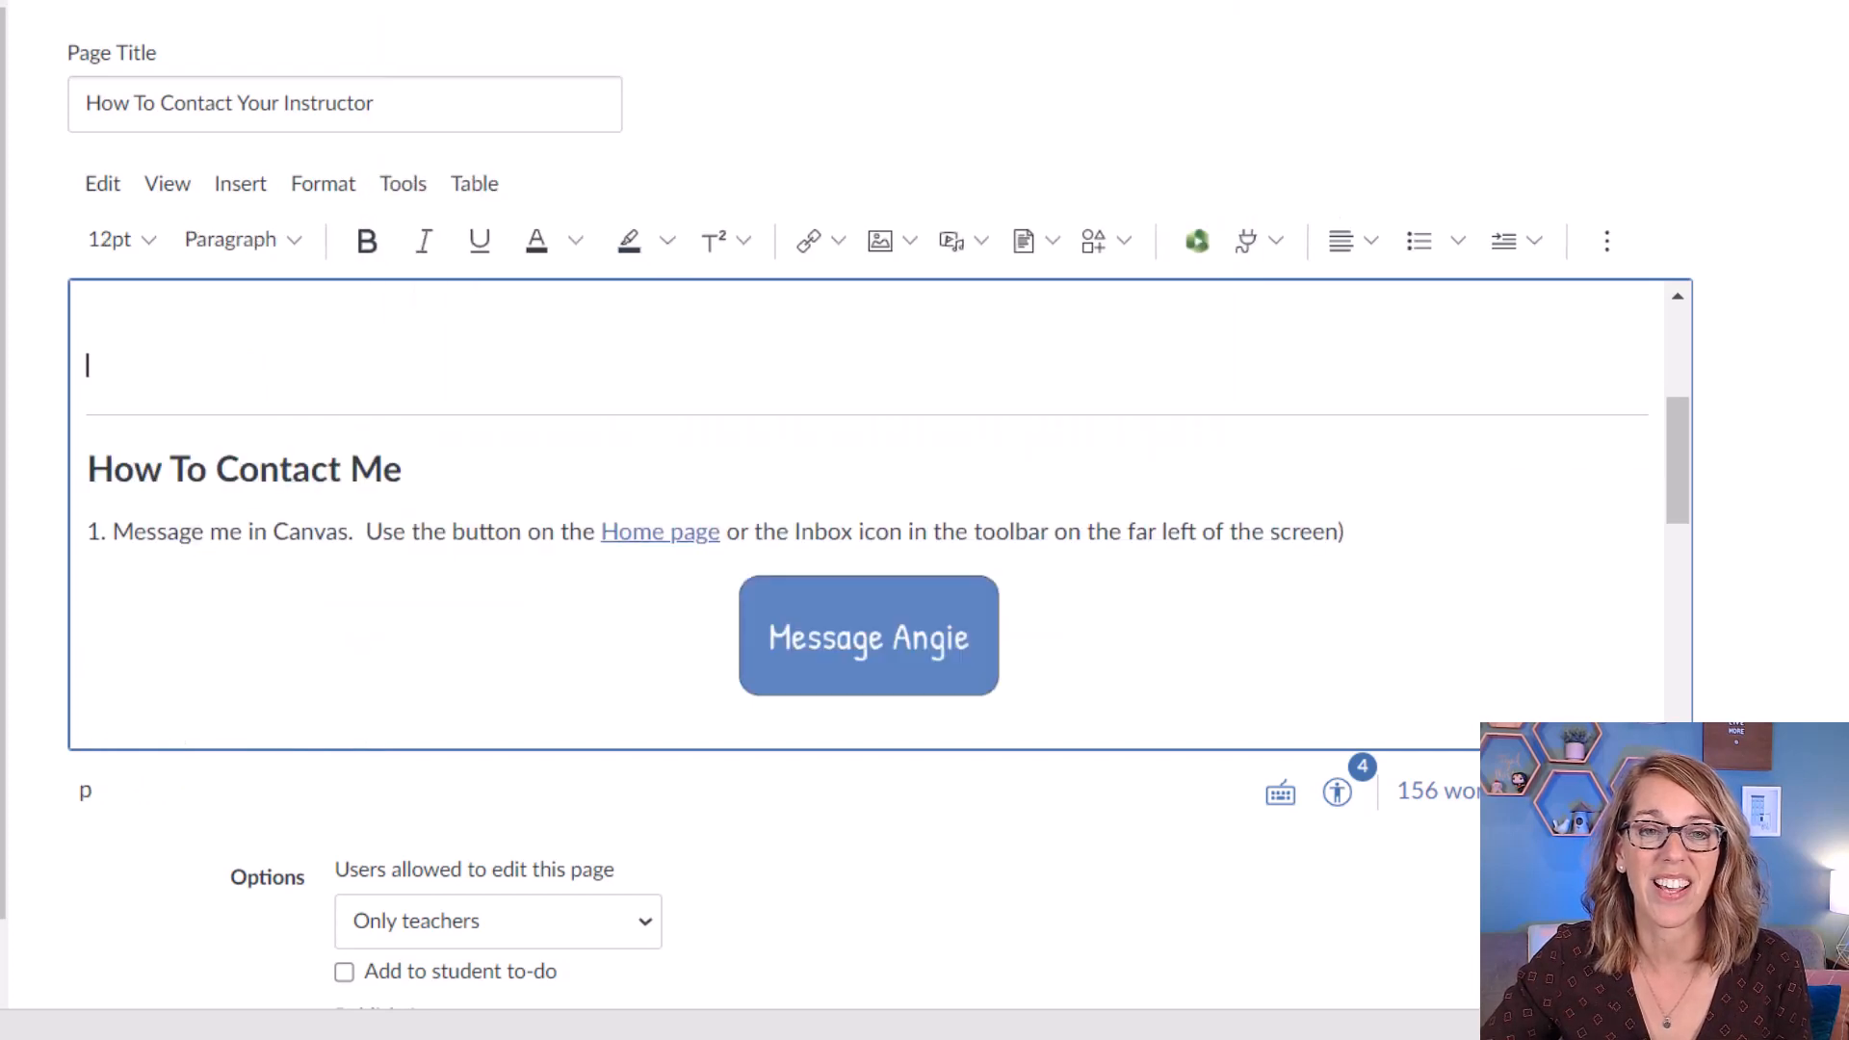
scroll(990, 432, "up", 3)
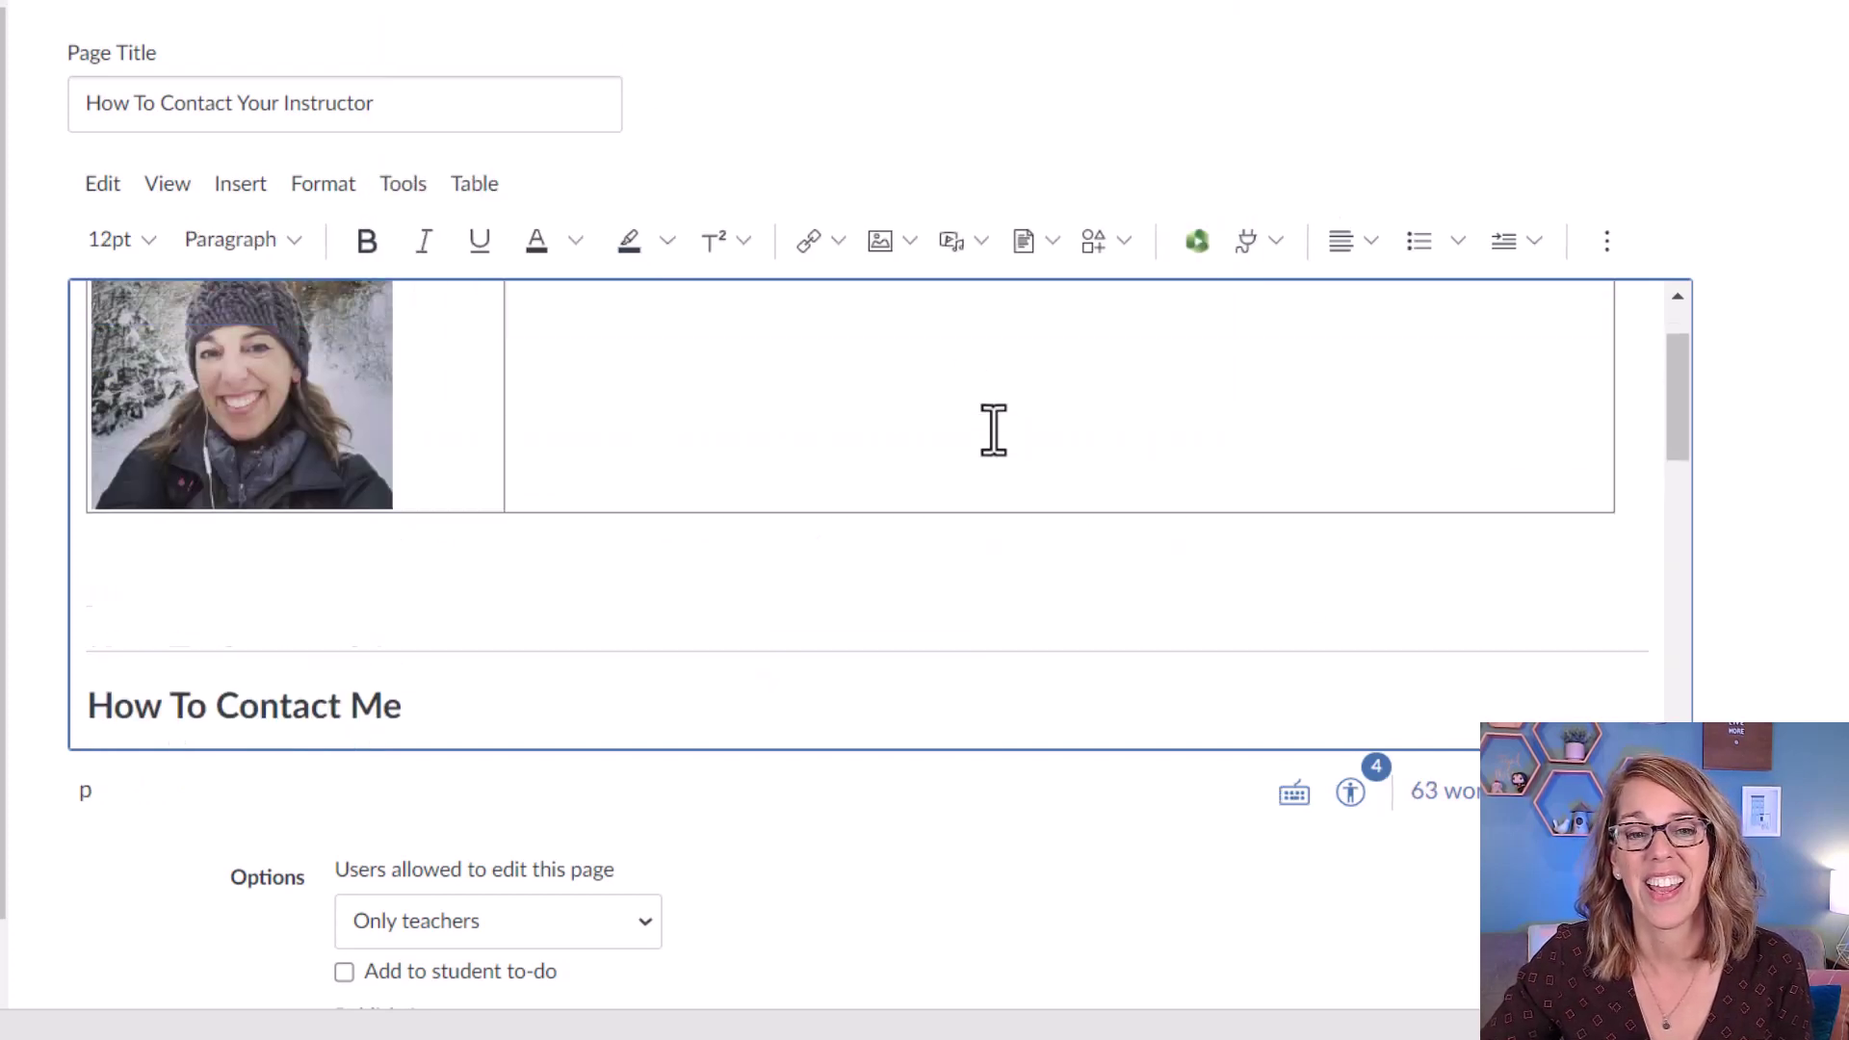
left_click(556, 348)
right_click(576, 381)
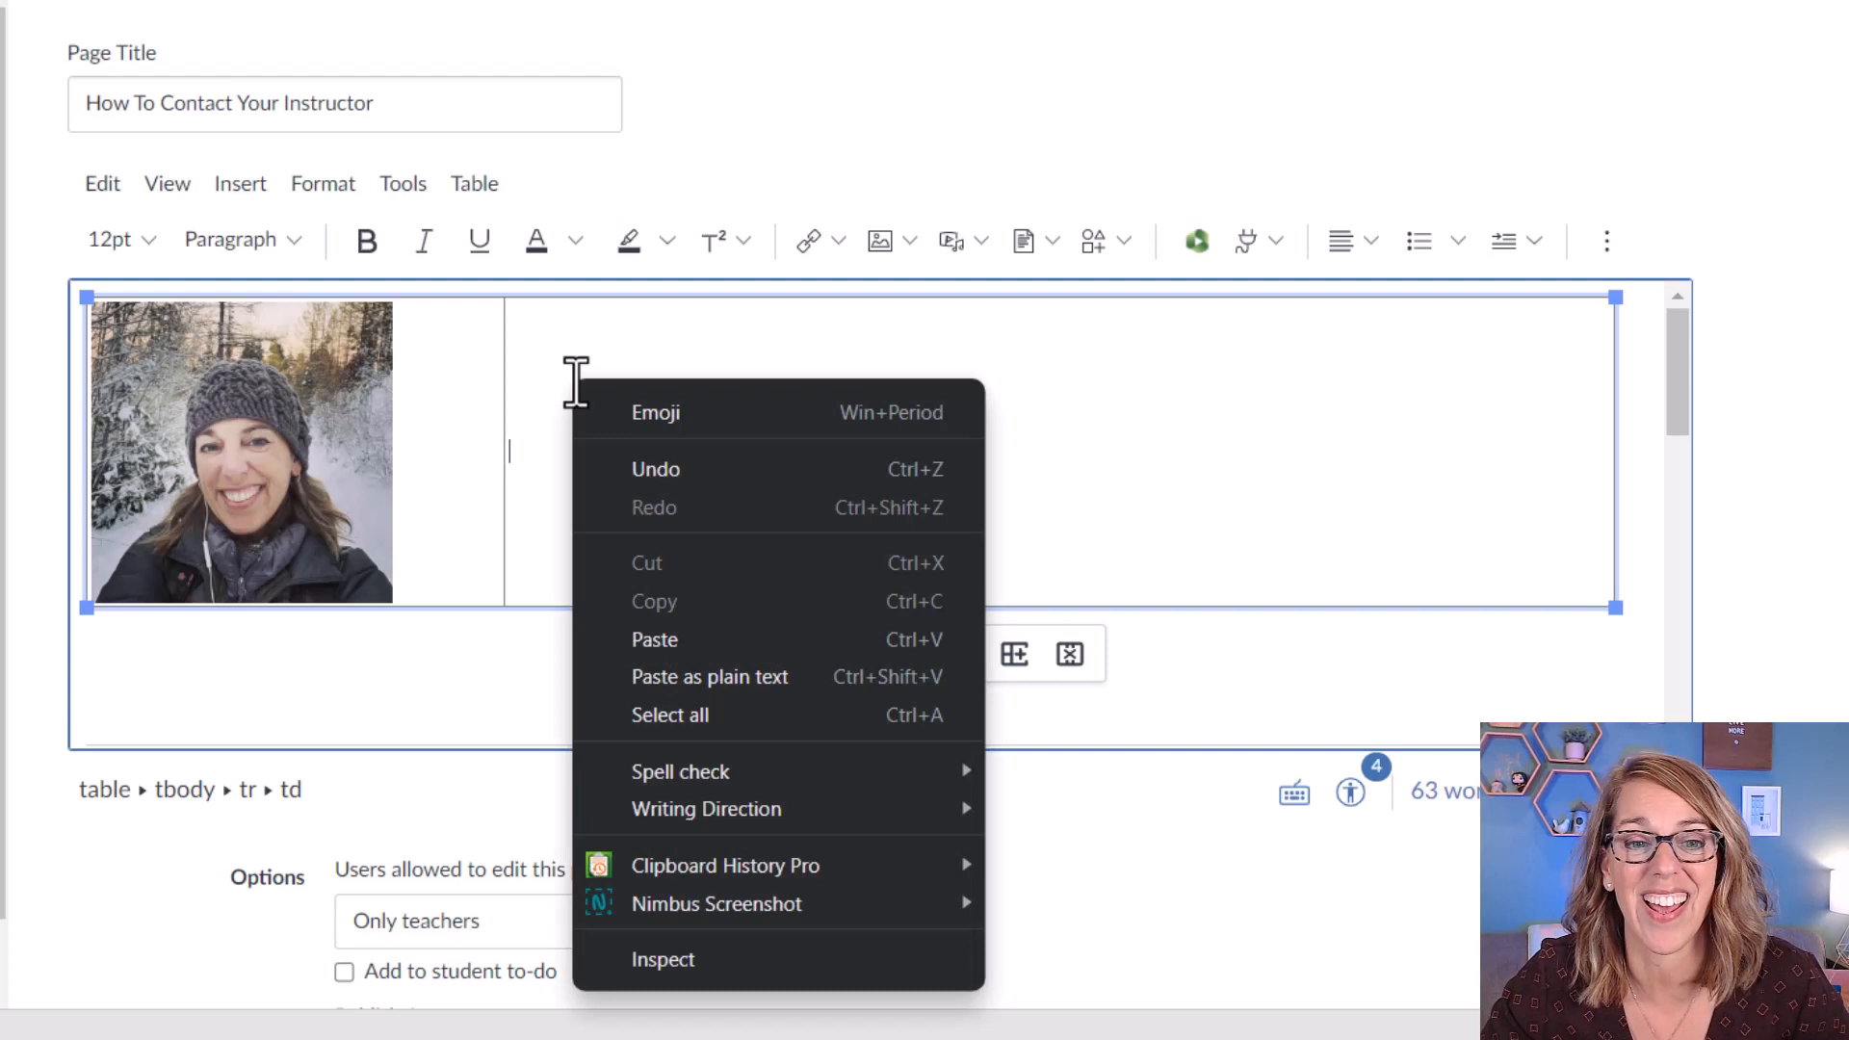
left_click(704, 644)
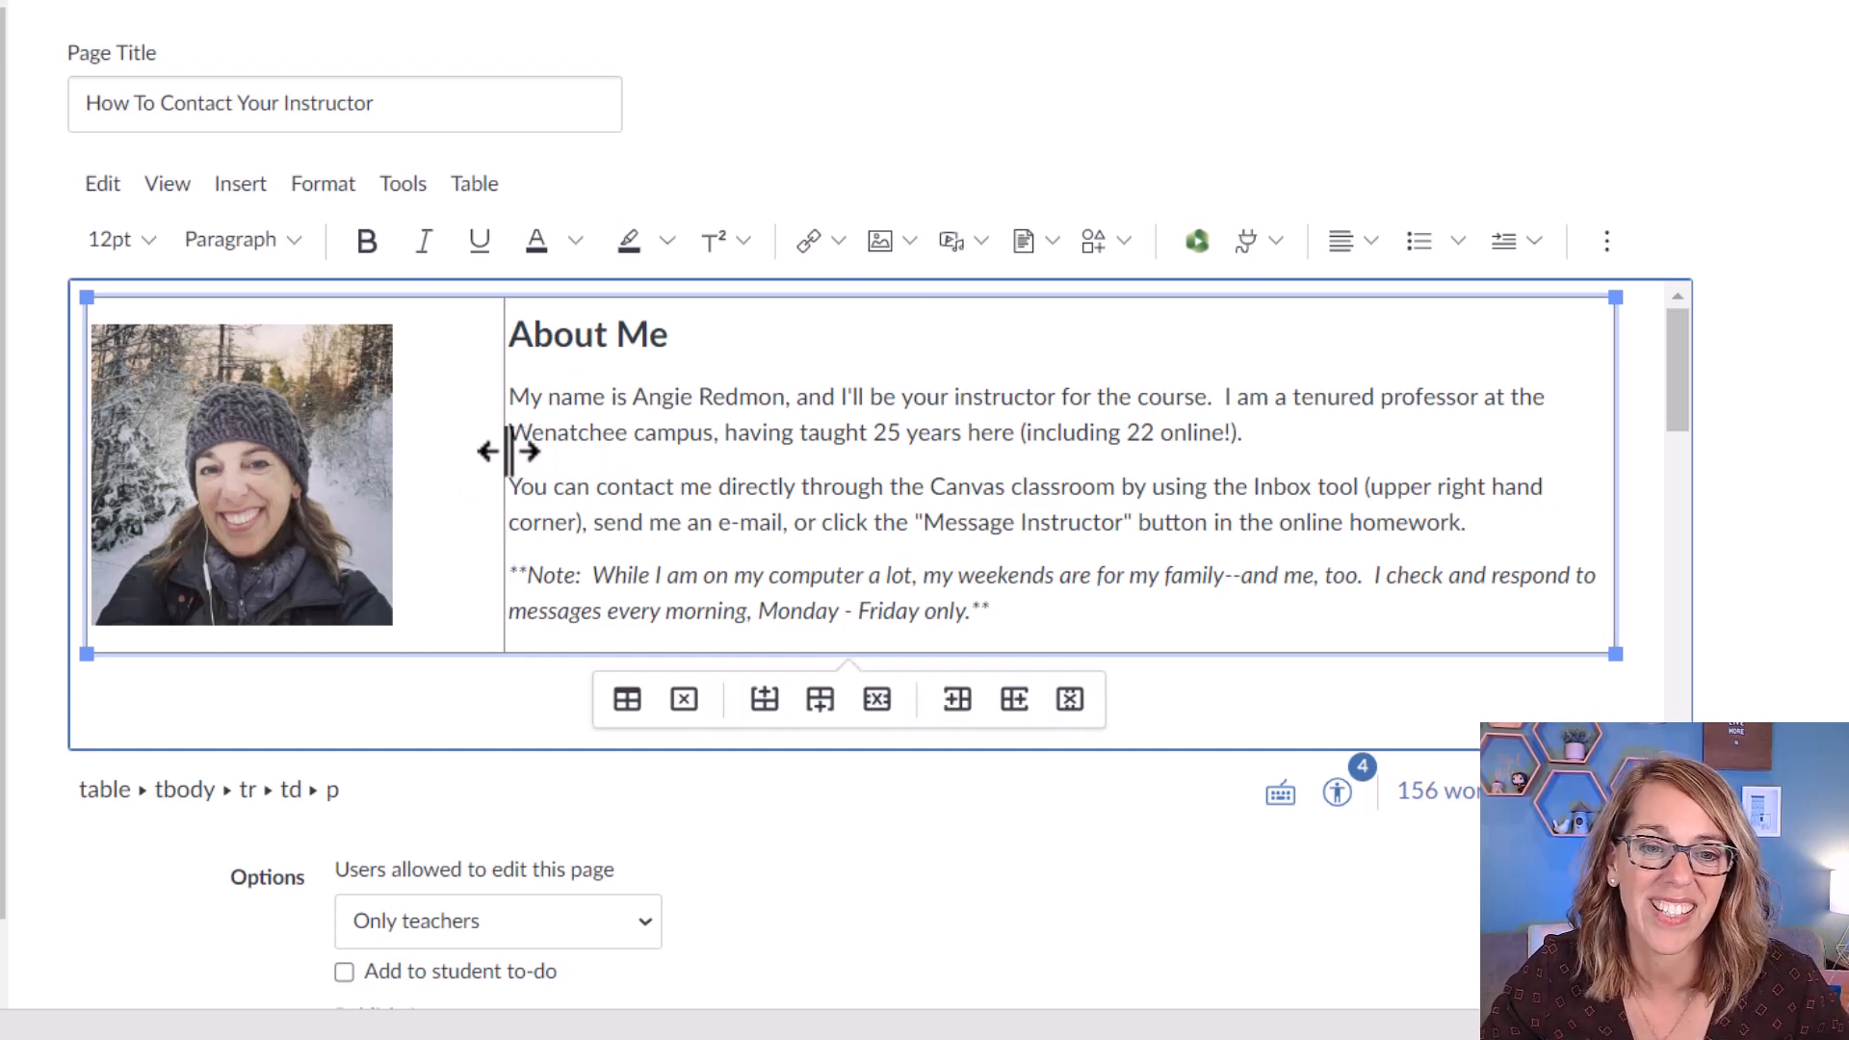
left_click_drag(467, 455, 464, 457)
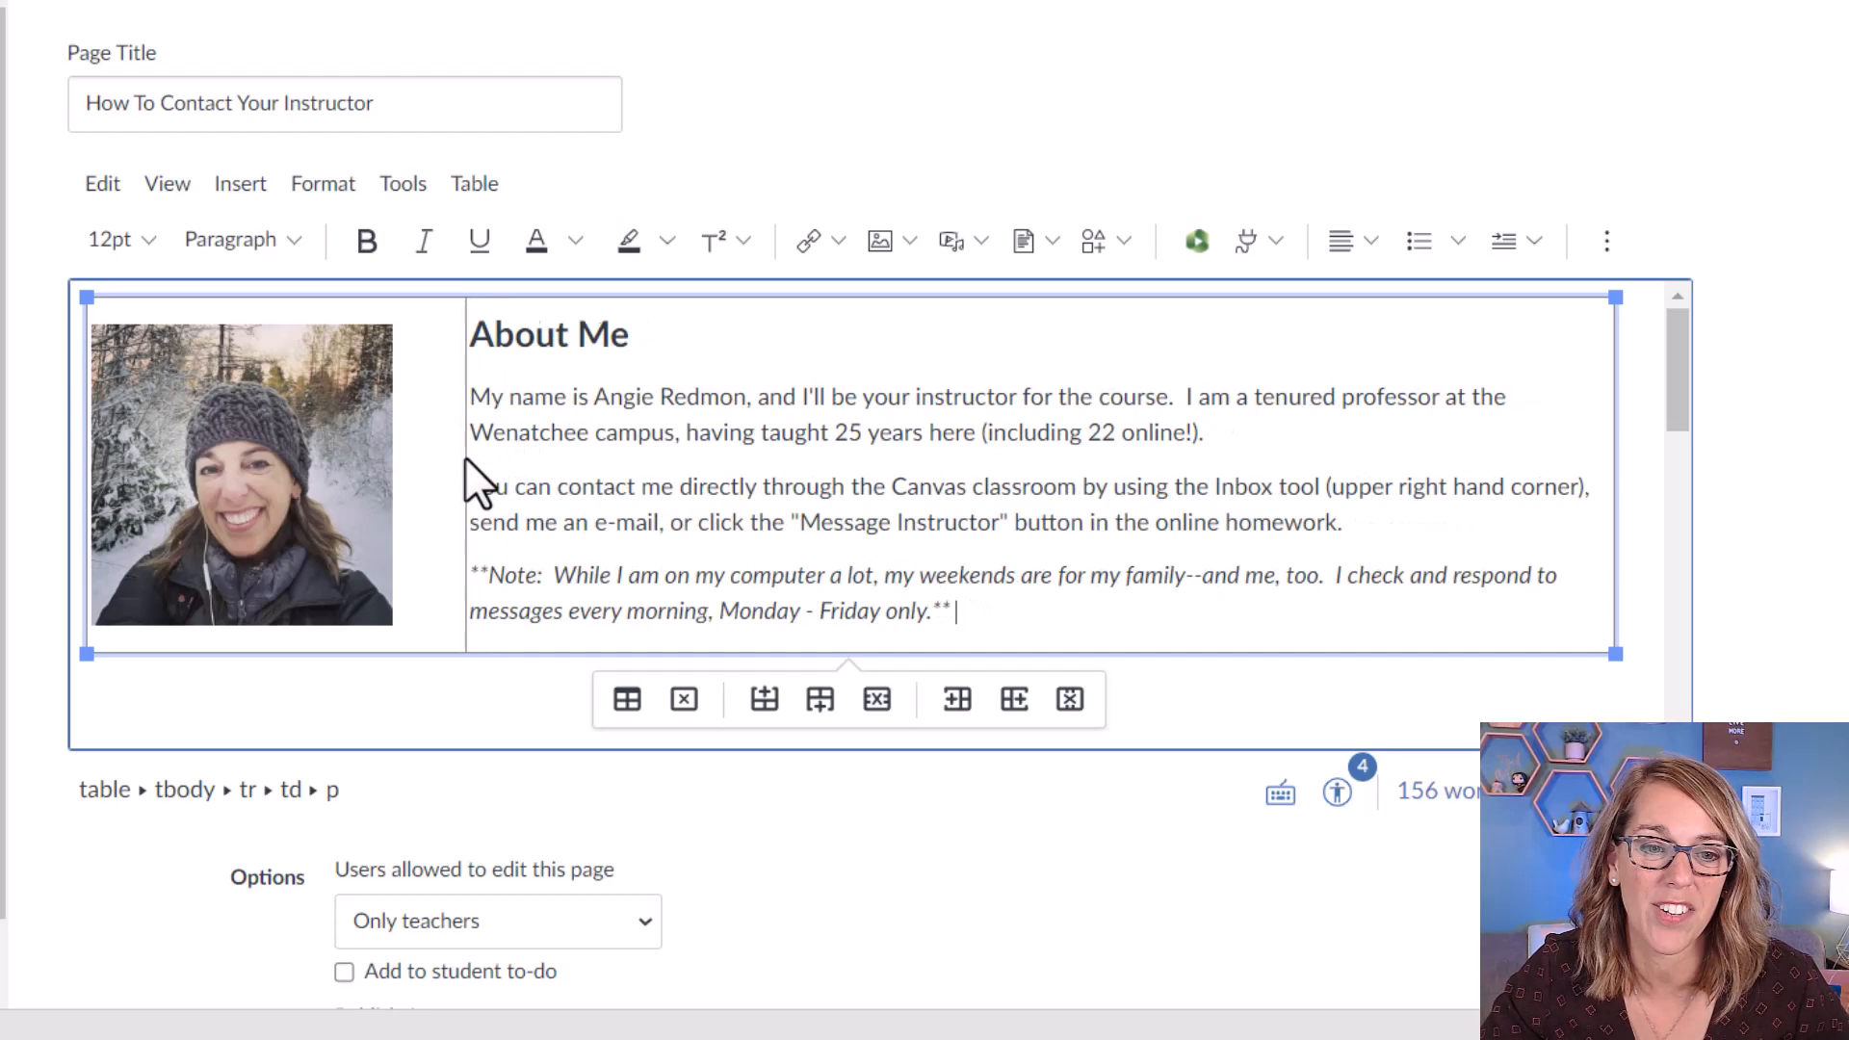
Select both cells of the About Me table and bring up the Table menu.
left_click(846, 354)
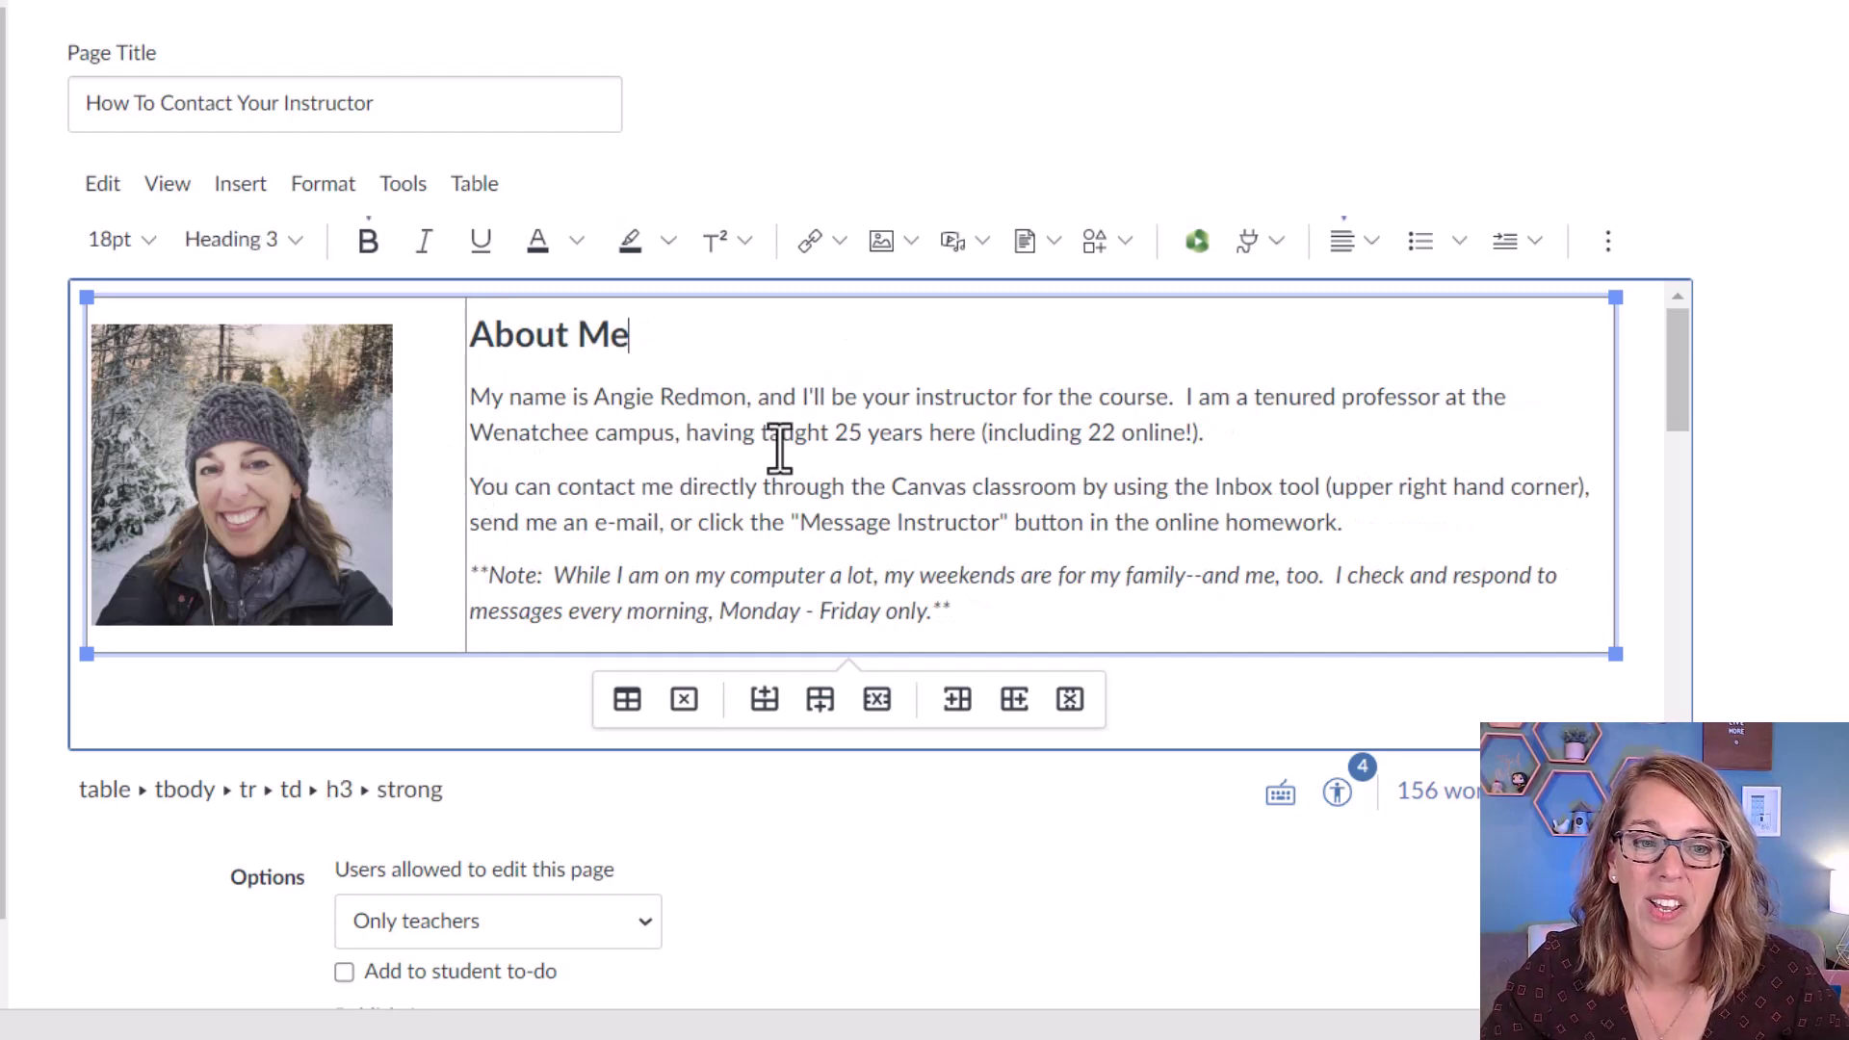
left_click(321, 730)
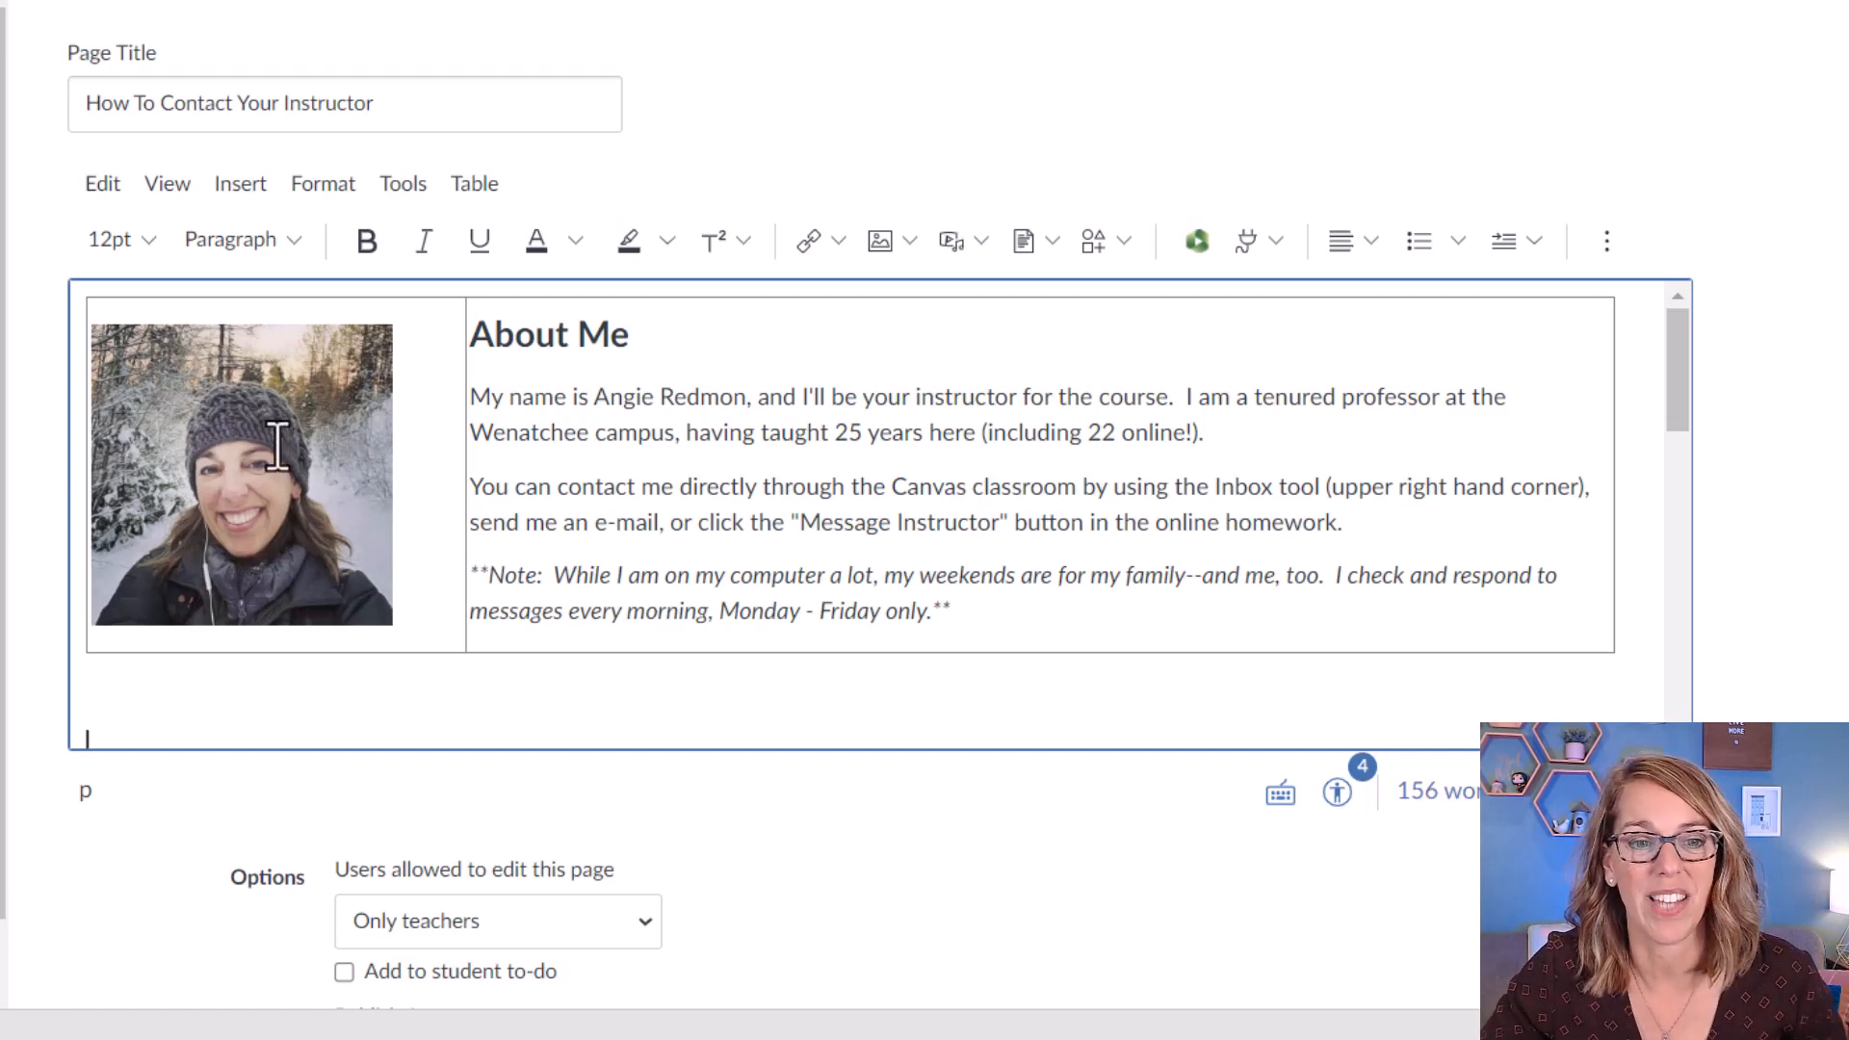
left_click_drag(418, 387, 724, 455)
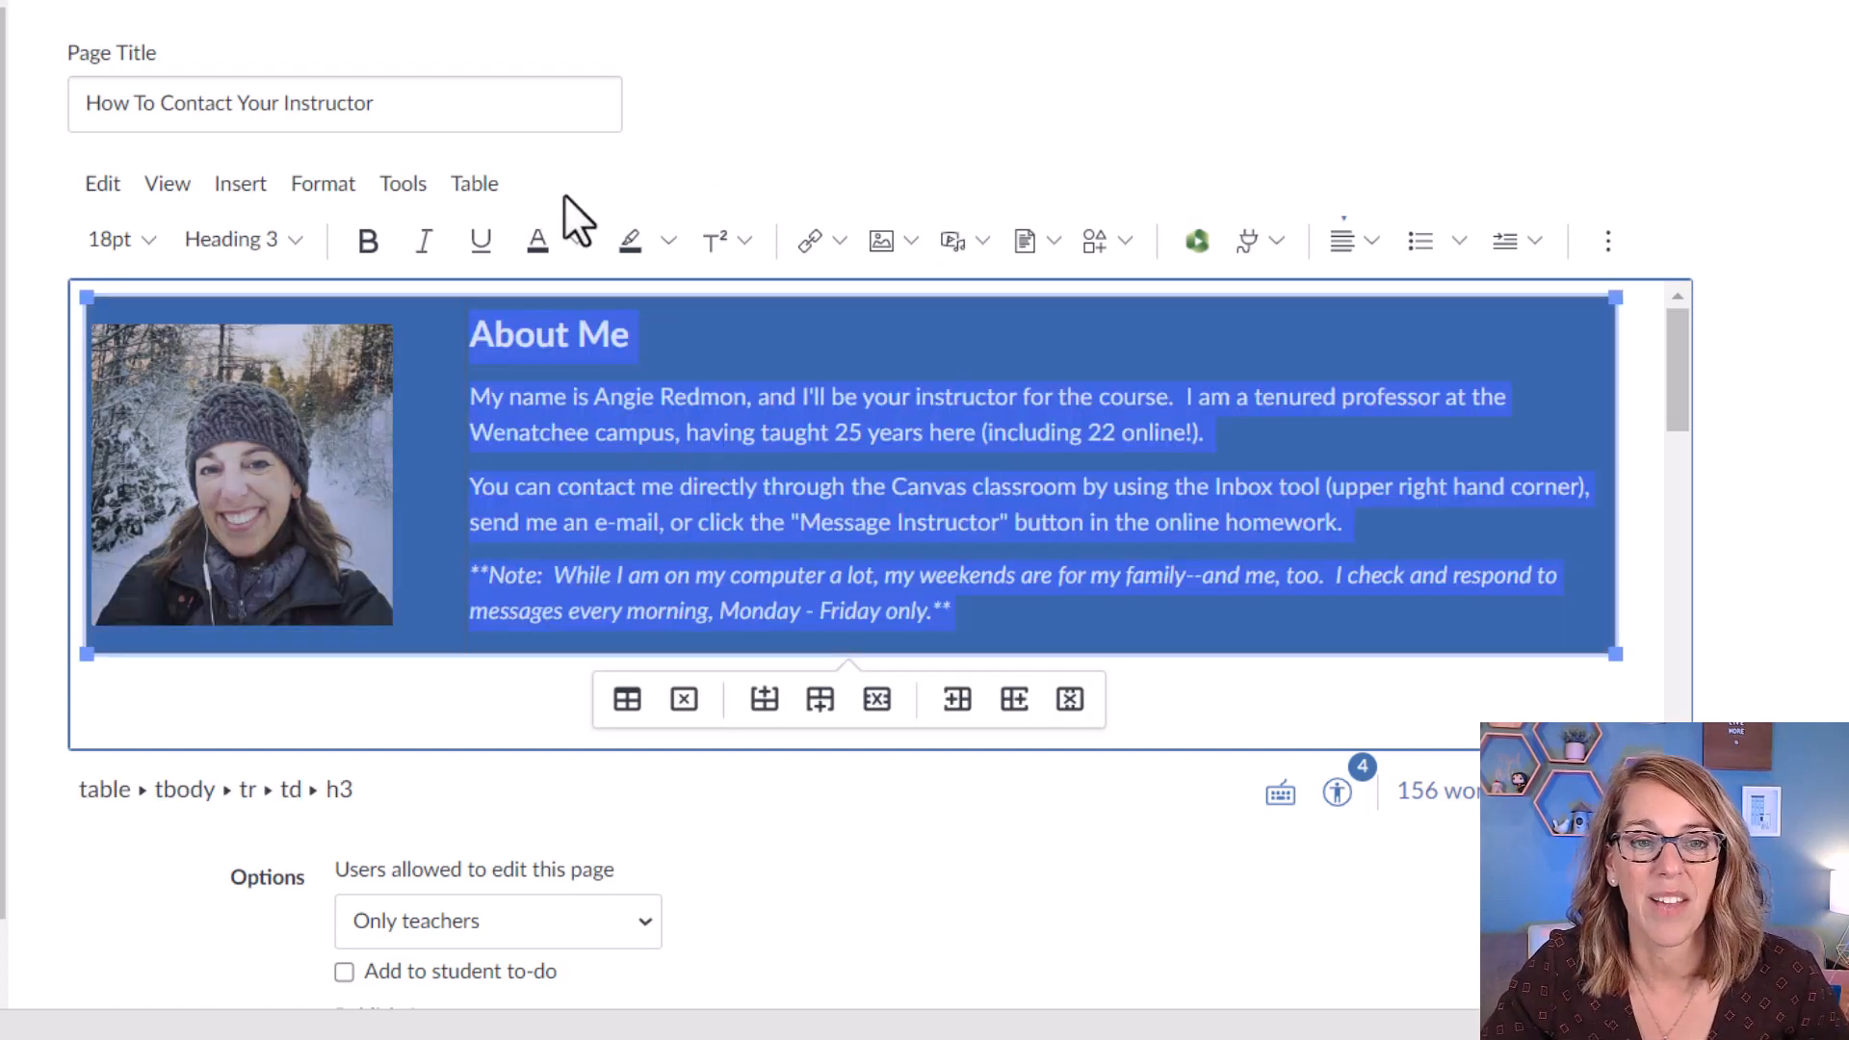
left_click(476, 185)
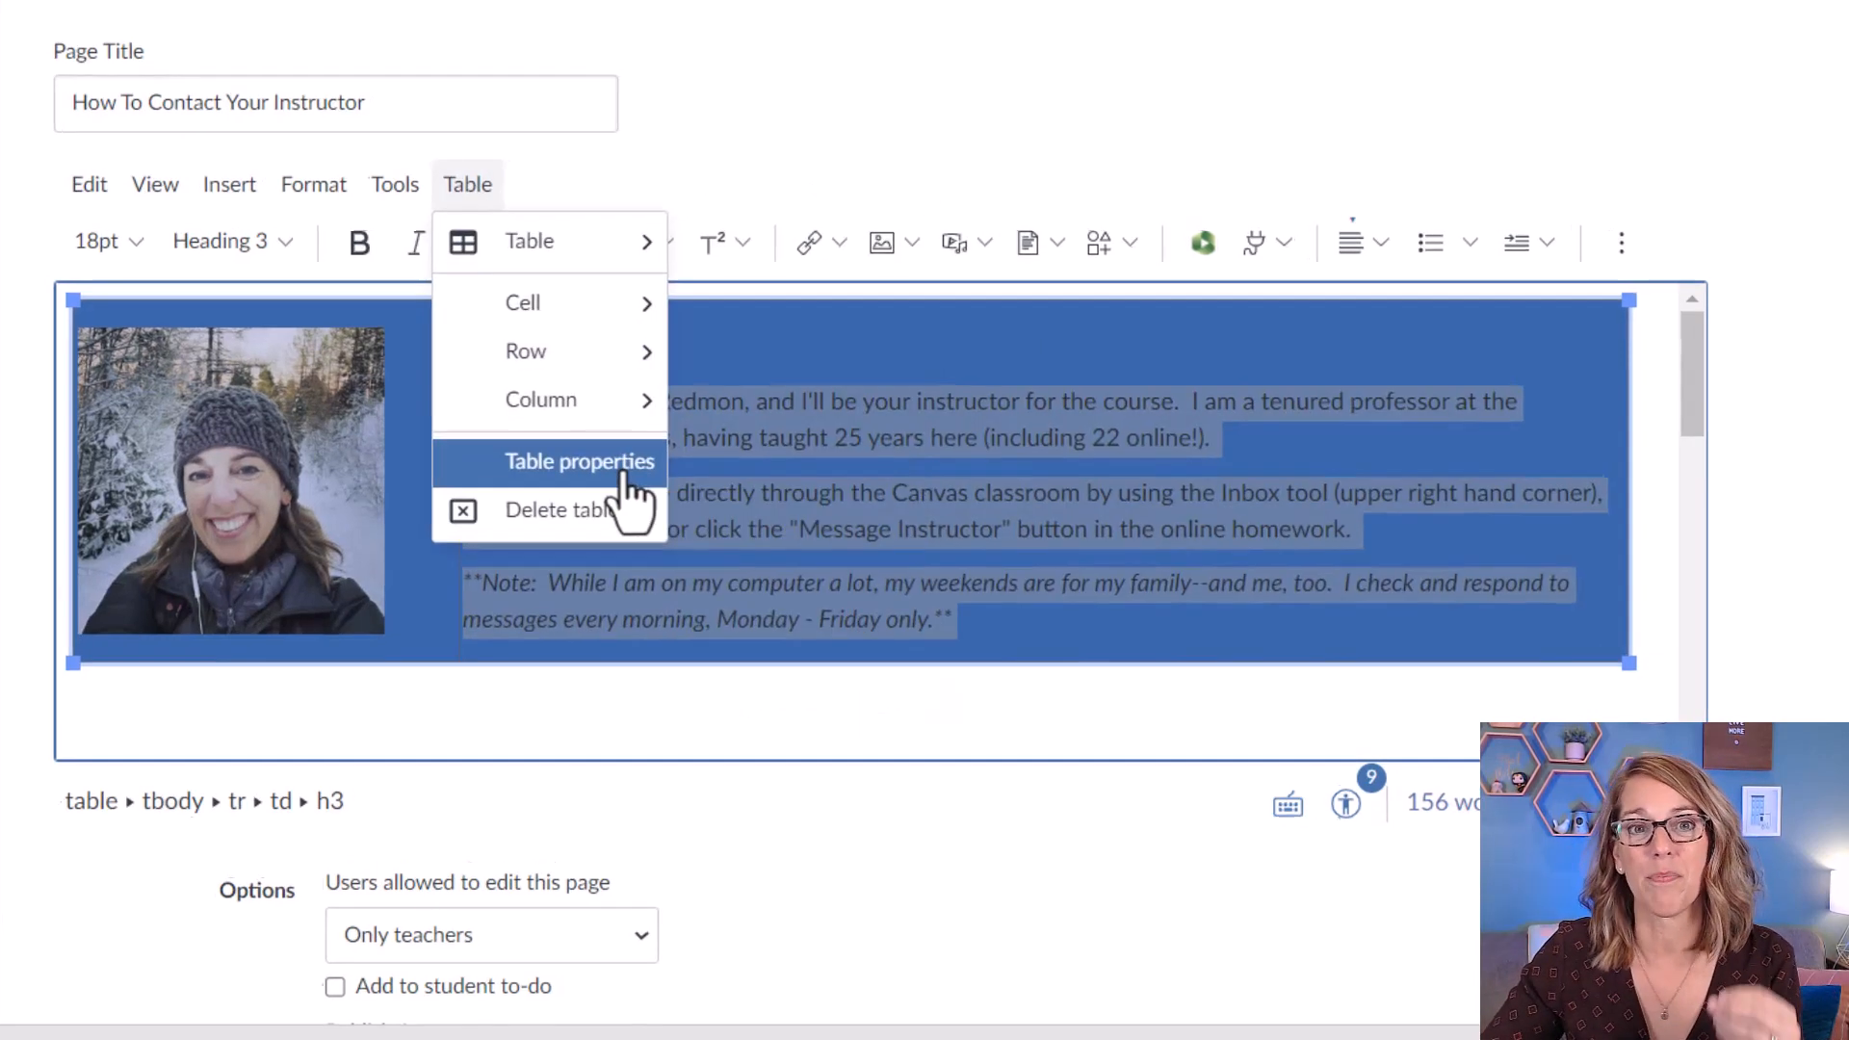
Set the About Me table to border width 0 and Center alignment, then save the properties.
left_click(580, 462)
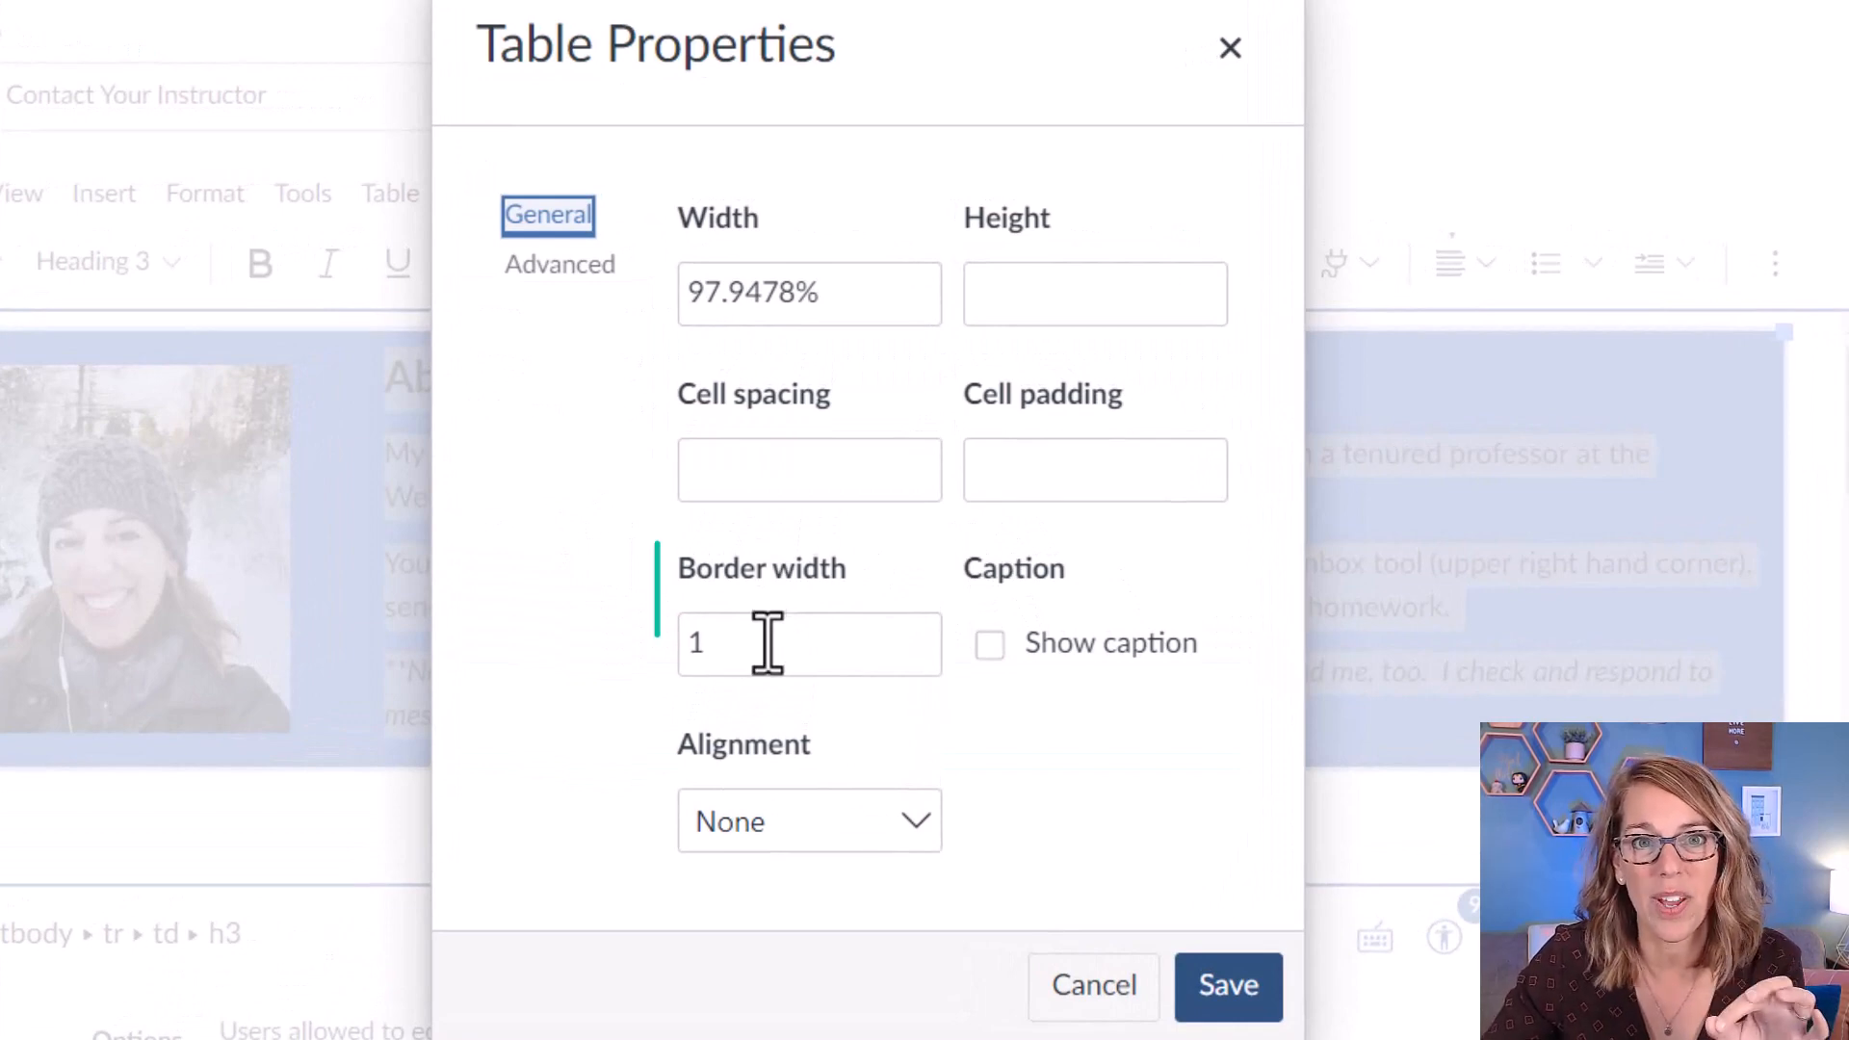
left_click_drag(767, 643, 681, 646)
type("0")
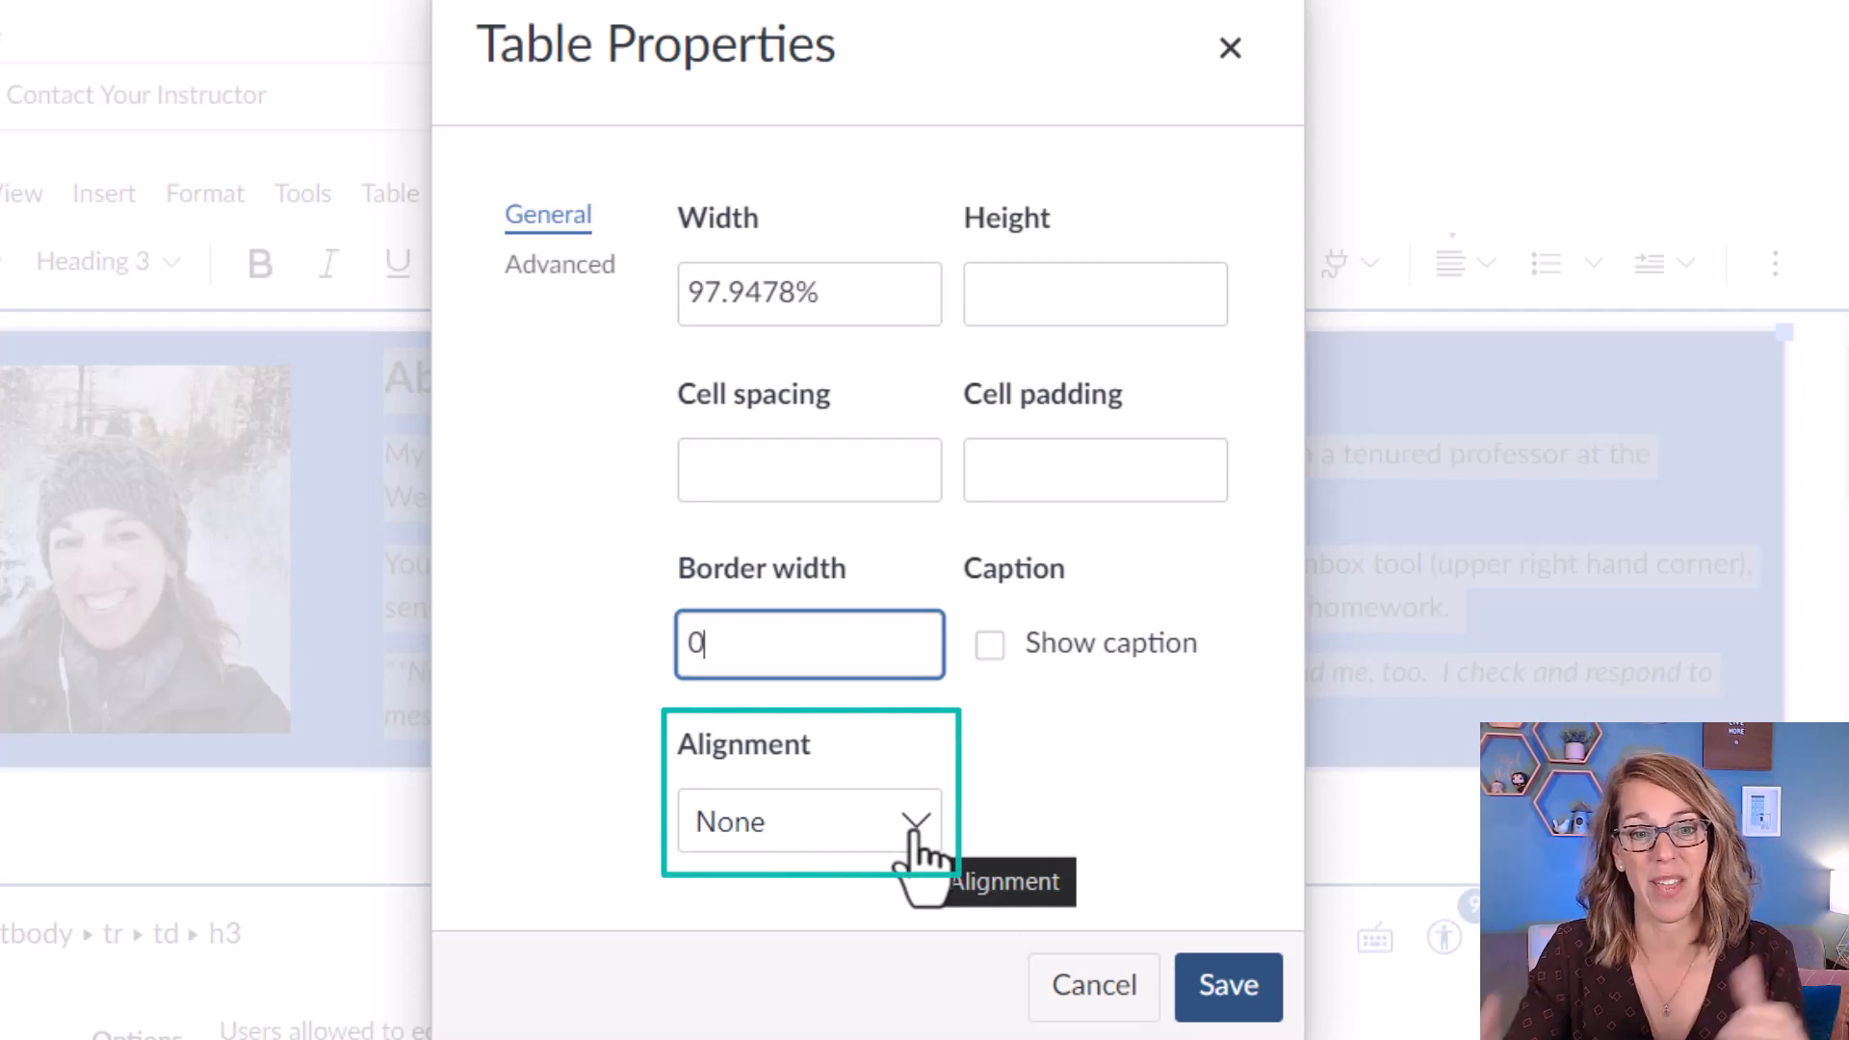
left_click(917, 823)
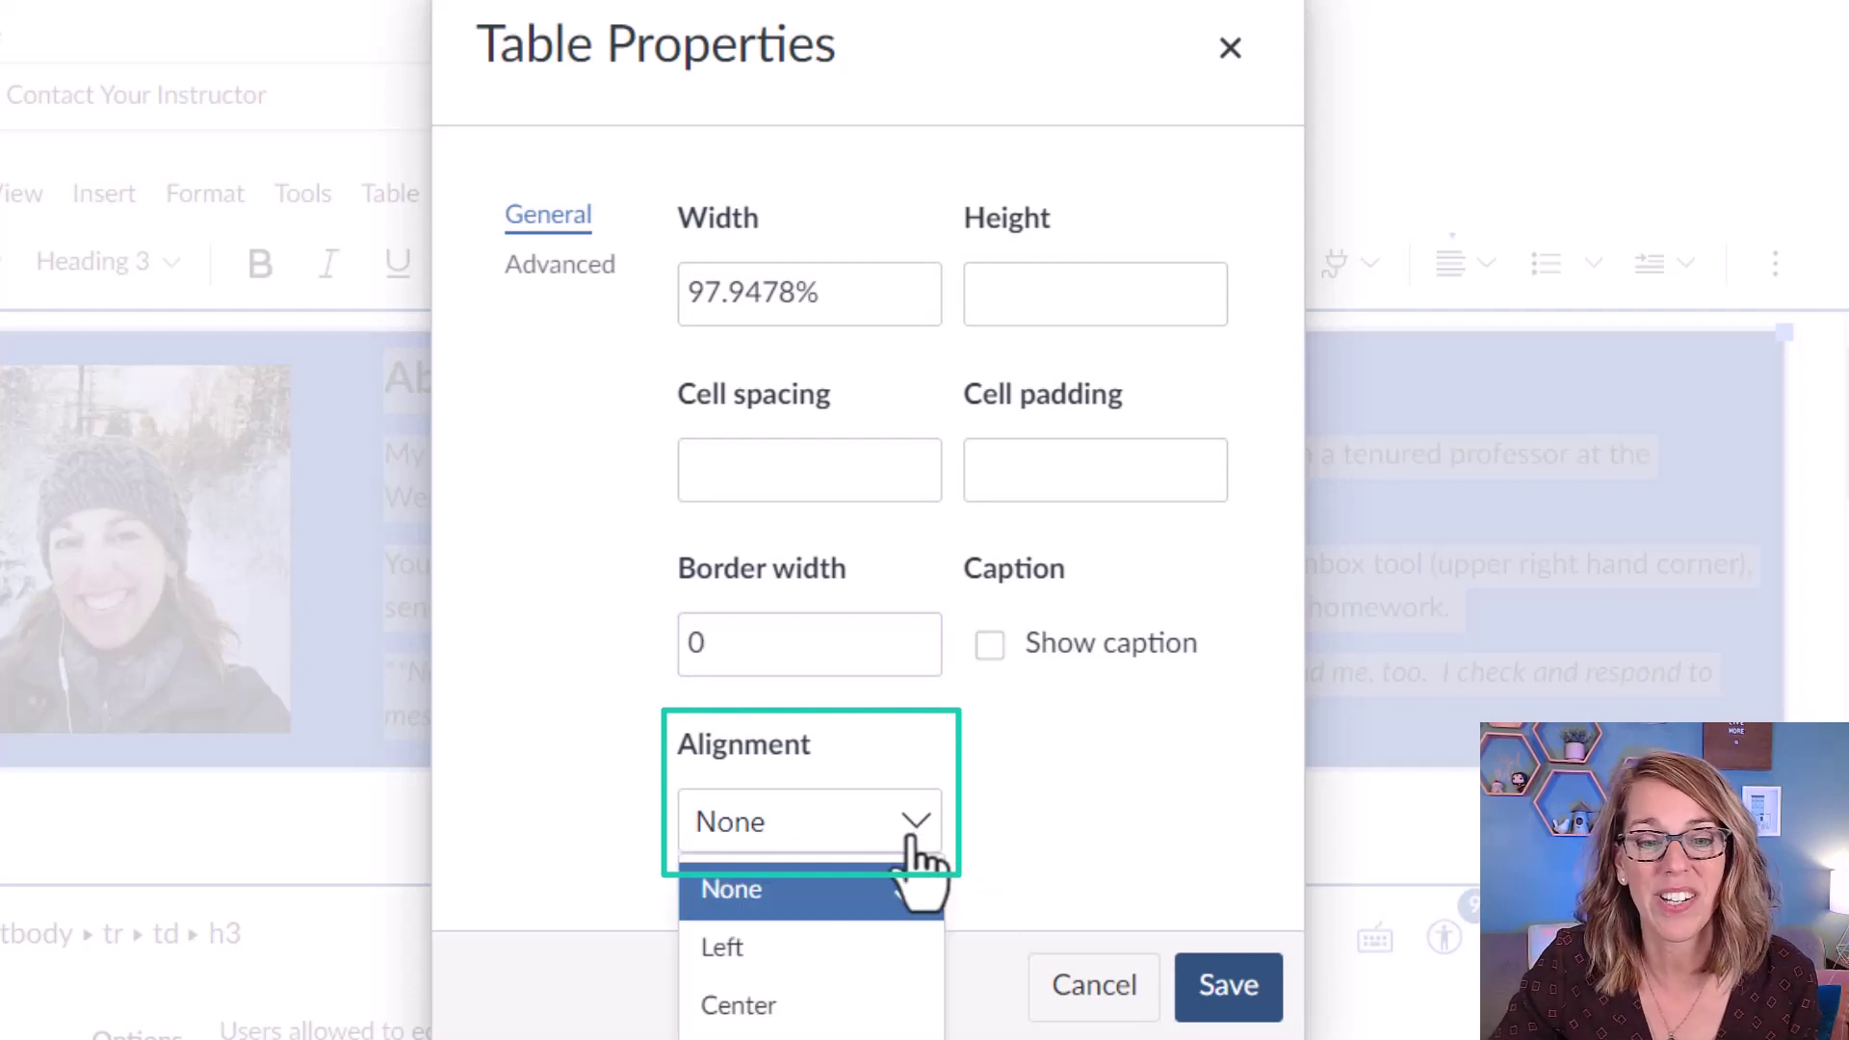
left_click(861, 1011)
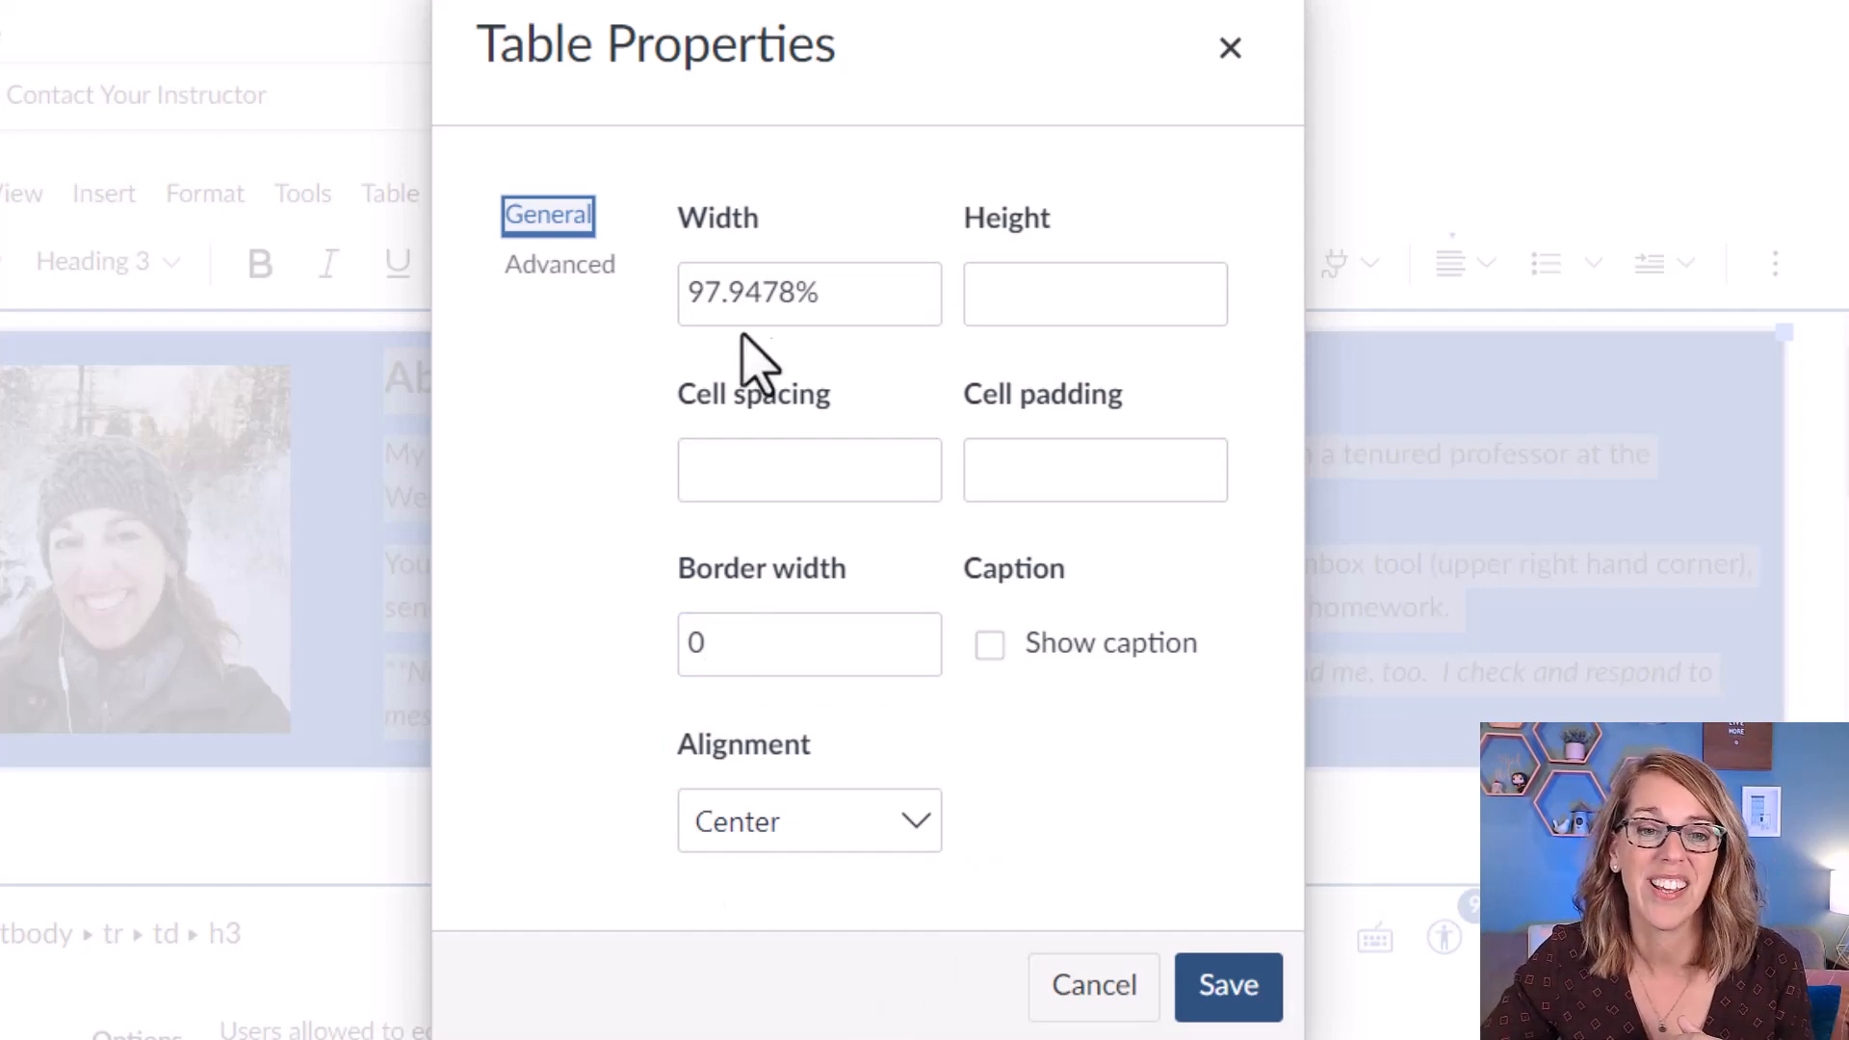
left_click(560, 268)
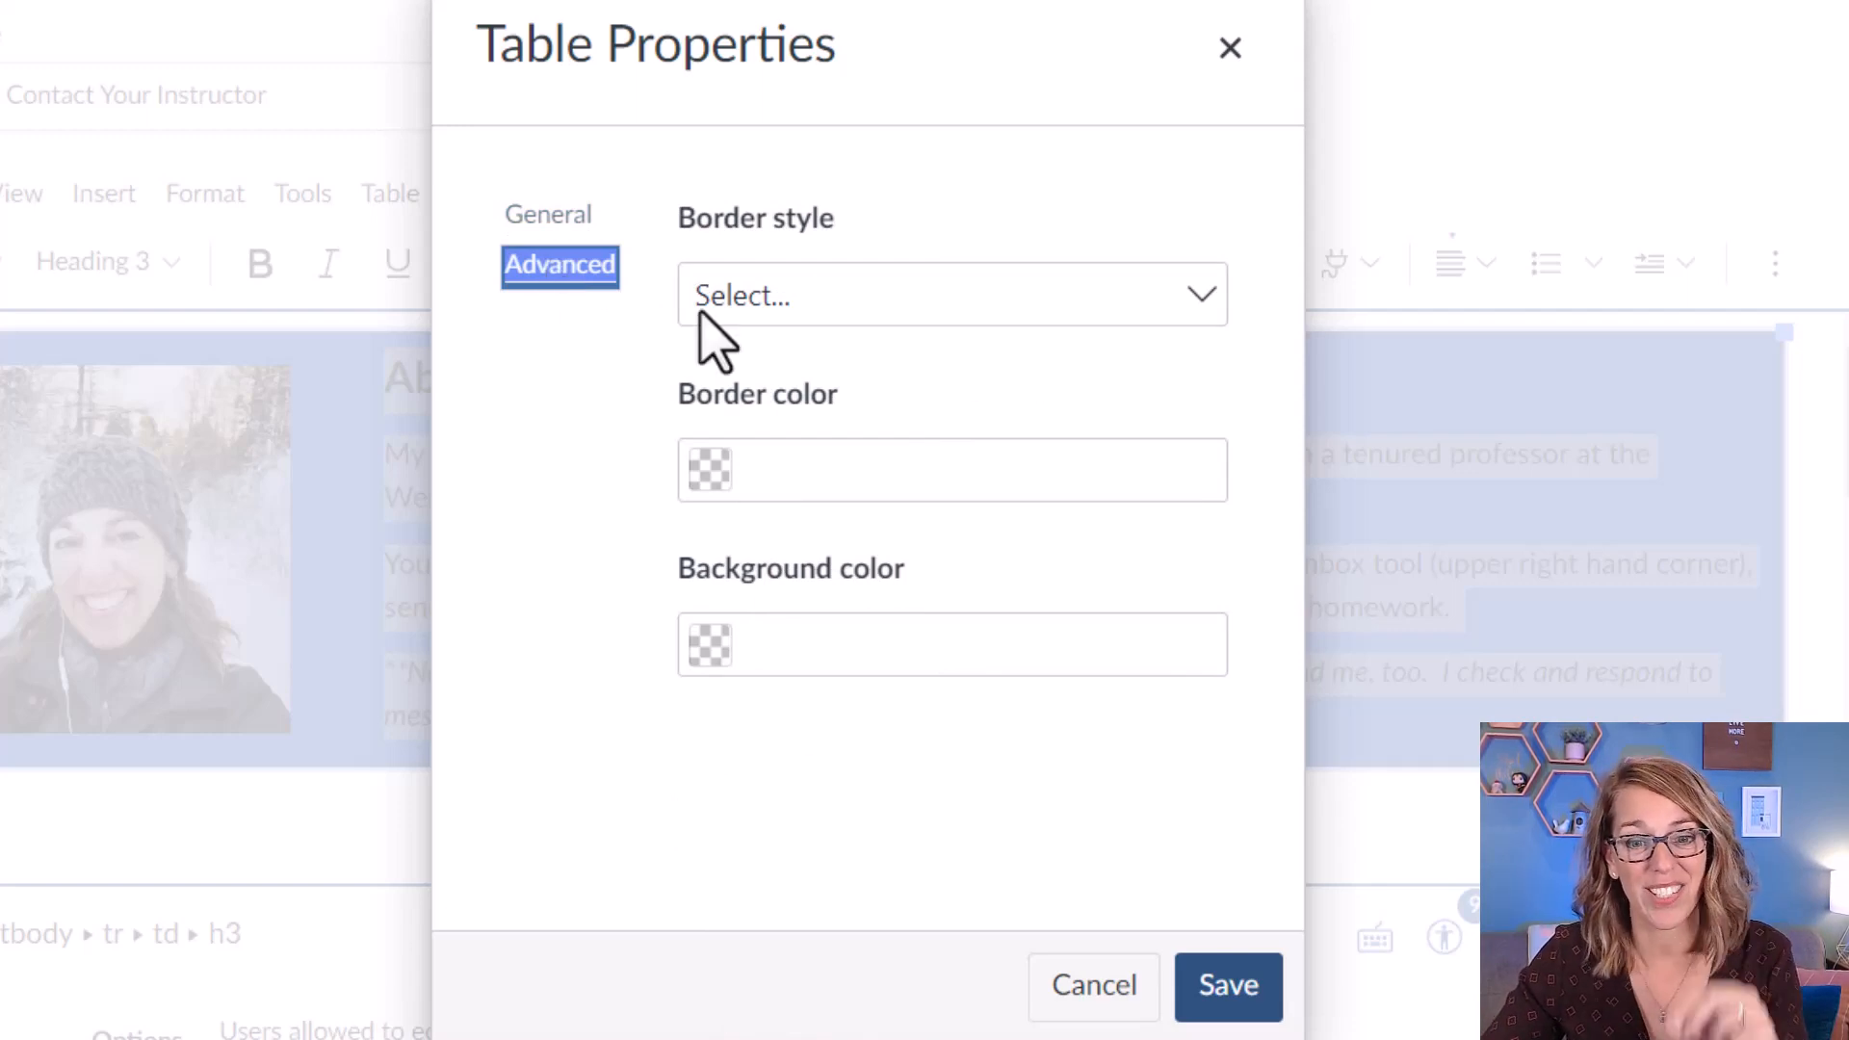
left_click(1229, 985)
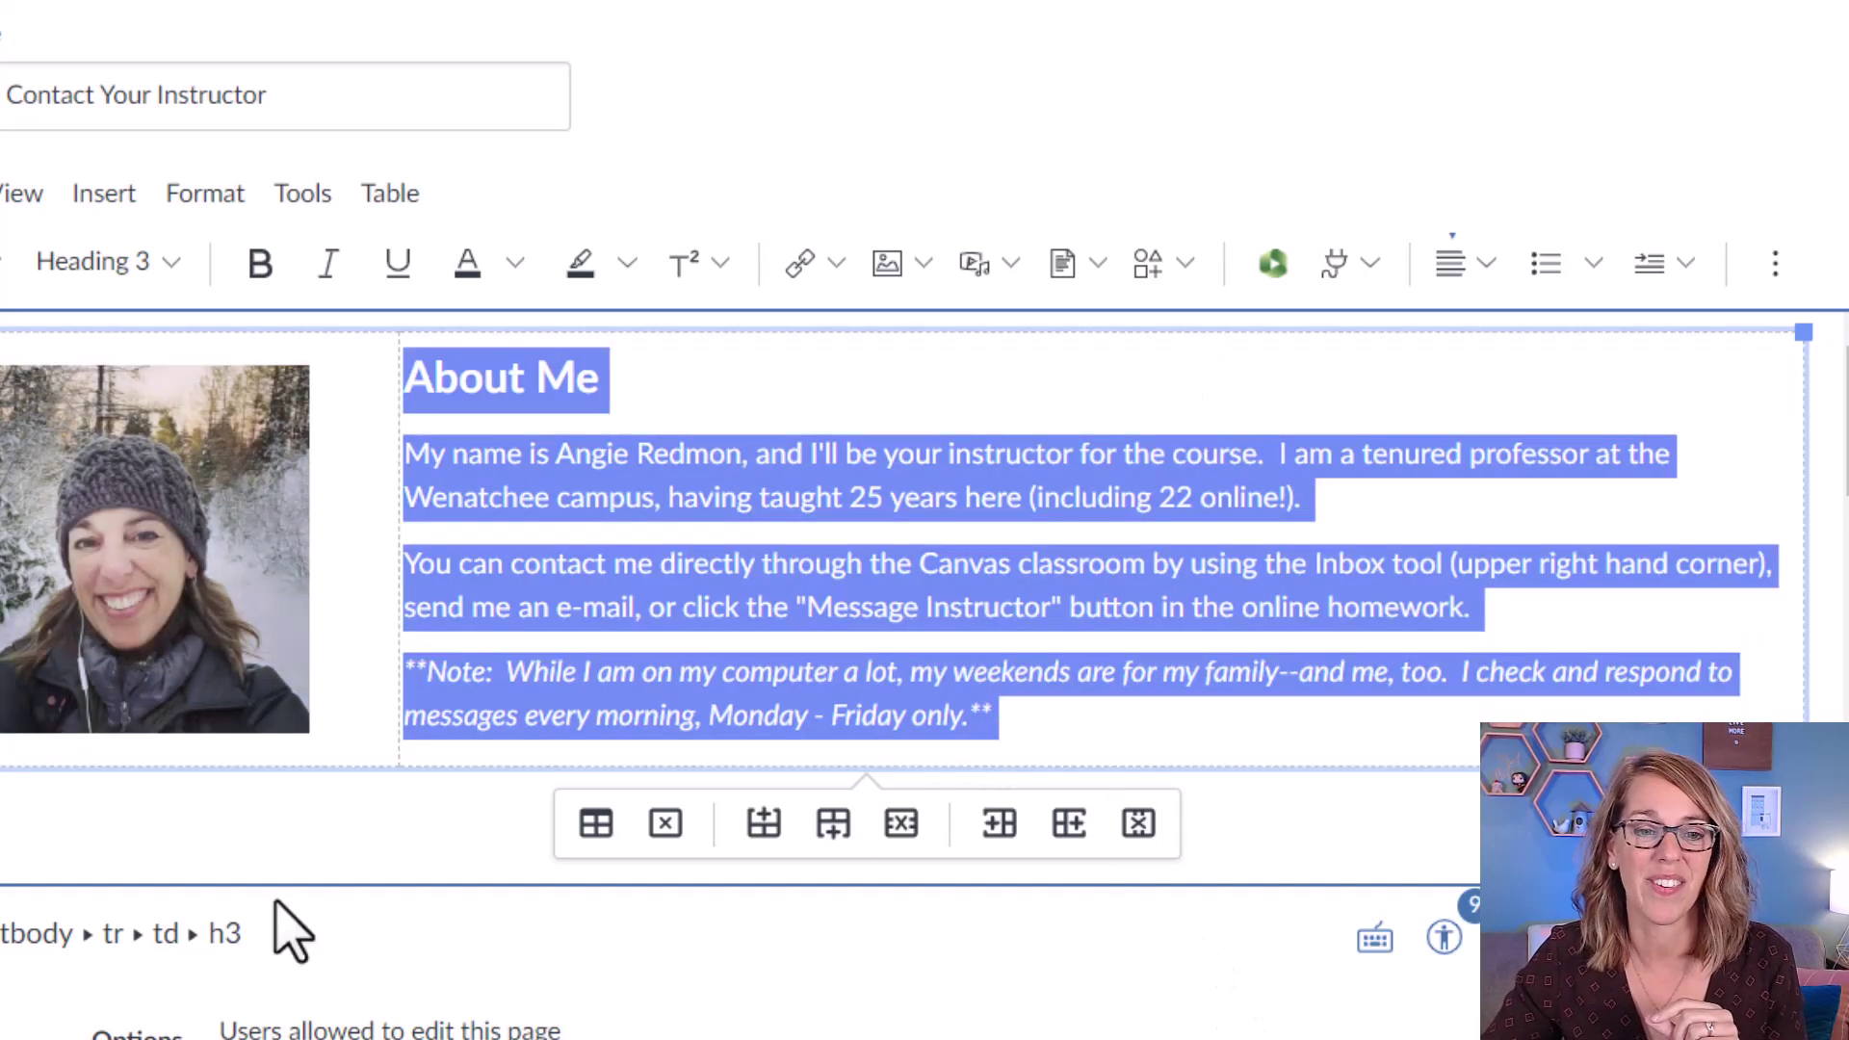
Remove the extra line and empty paragraphs above How To Contact Me, then add a blank line under the heading.
left_click(309, 855)
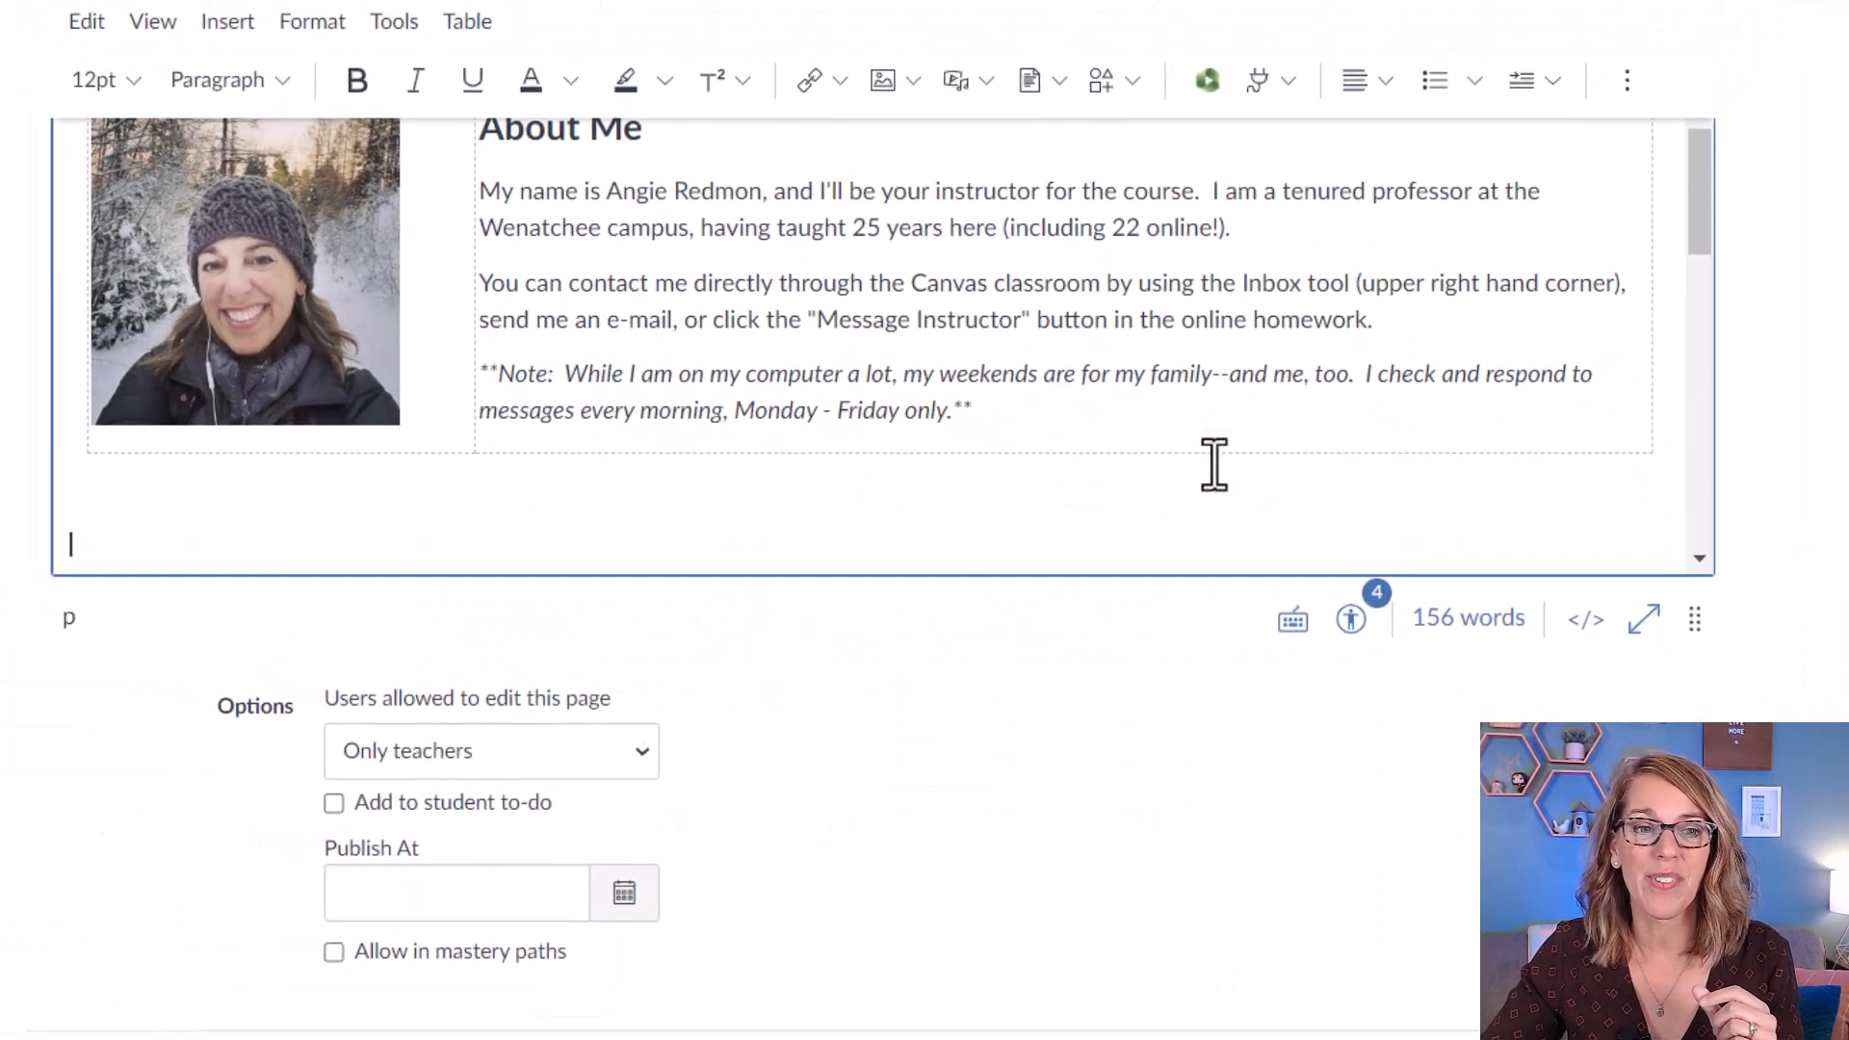
scroll(1207, 476, "down", 3)
scroll(1207, 475, "down", 2)
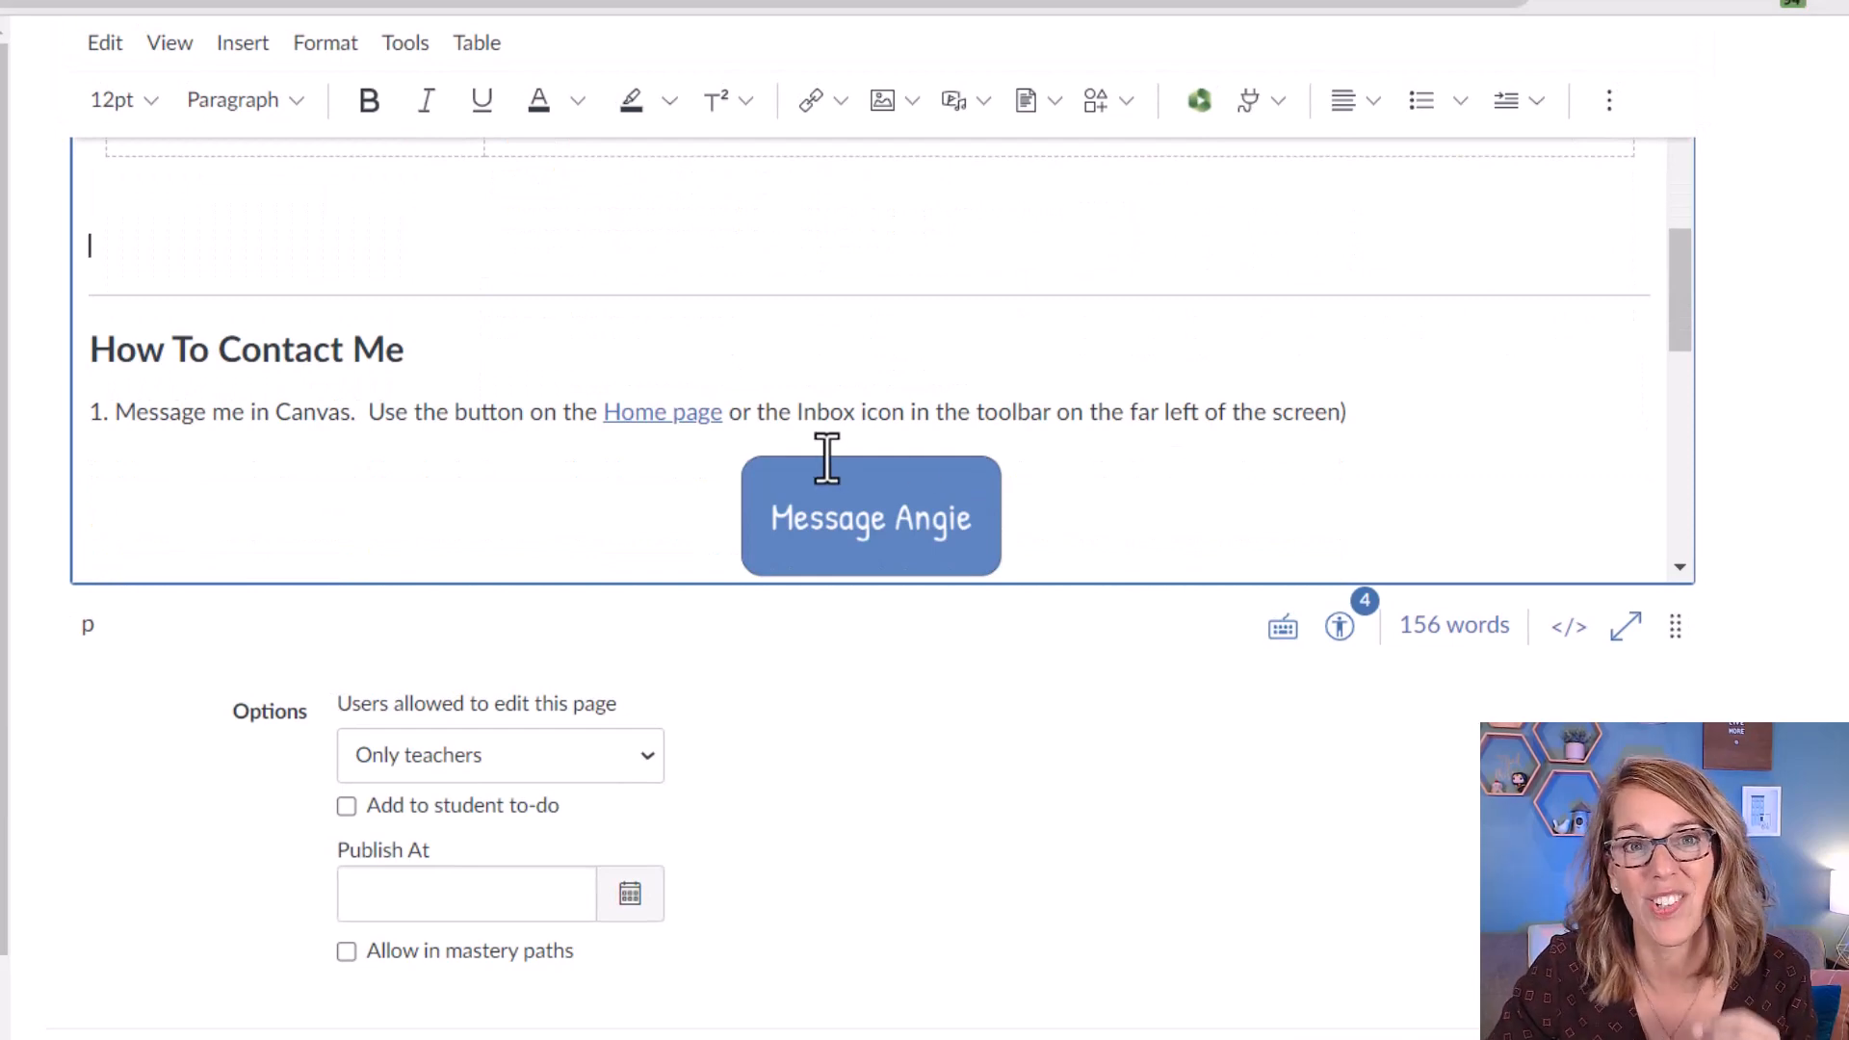
scroll(245, 361, "up", 2)
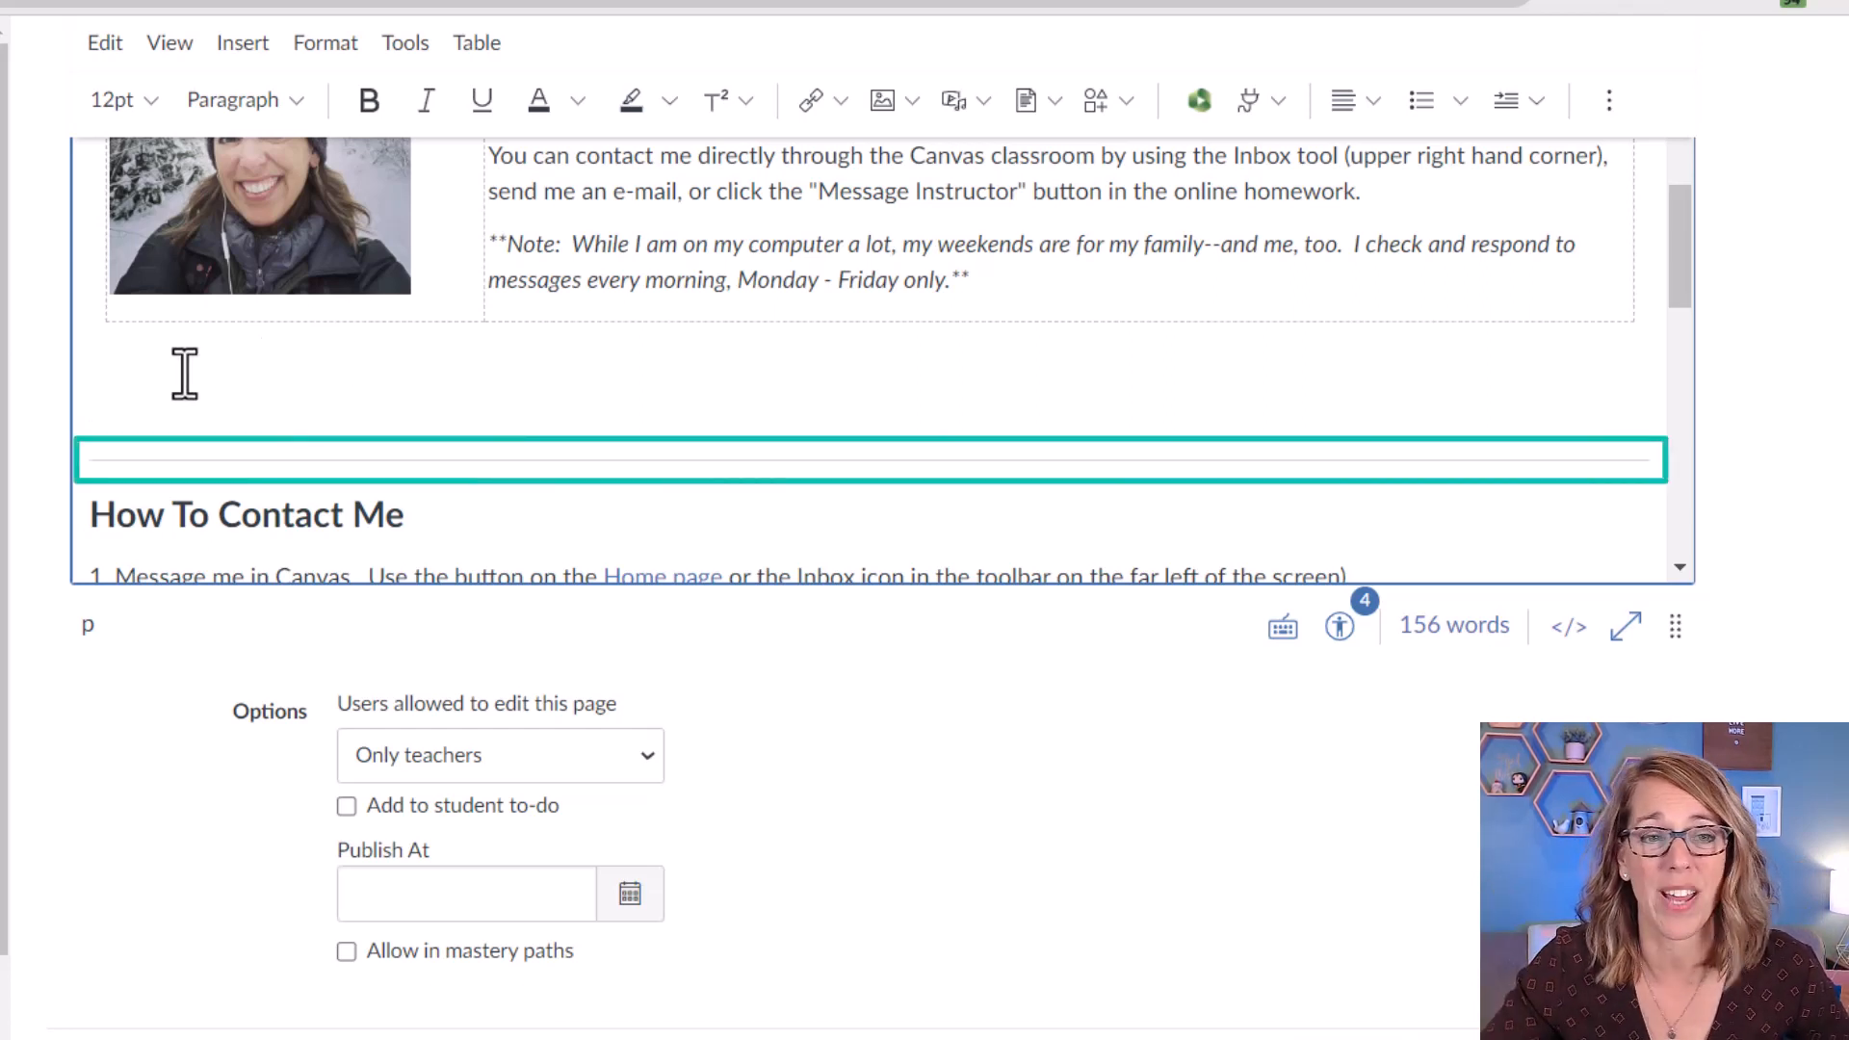
left_click(235, 48)
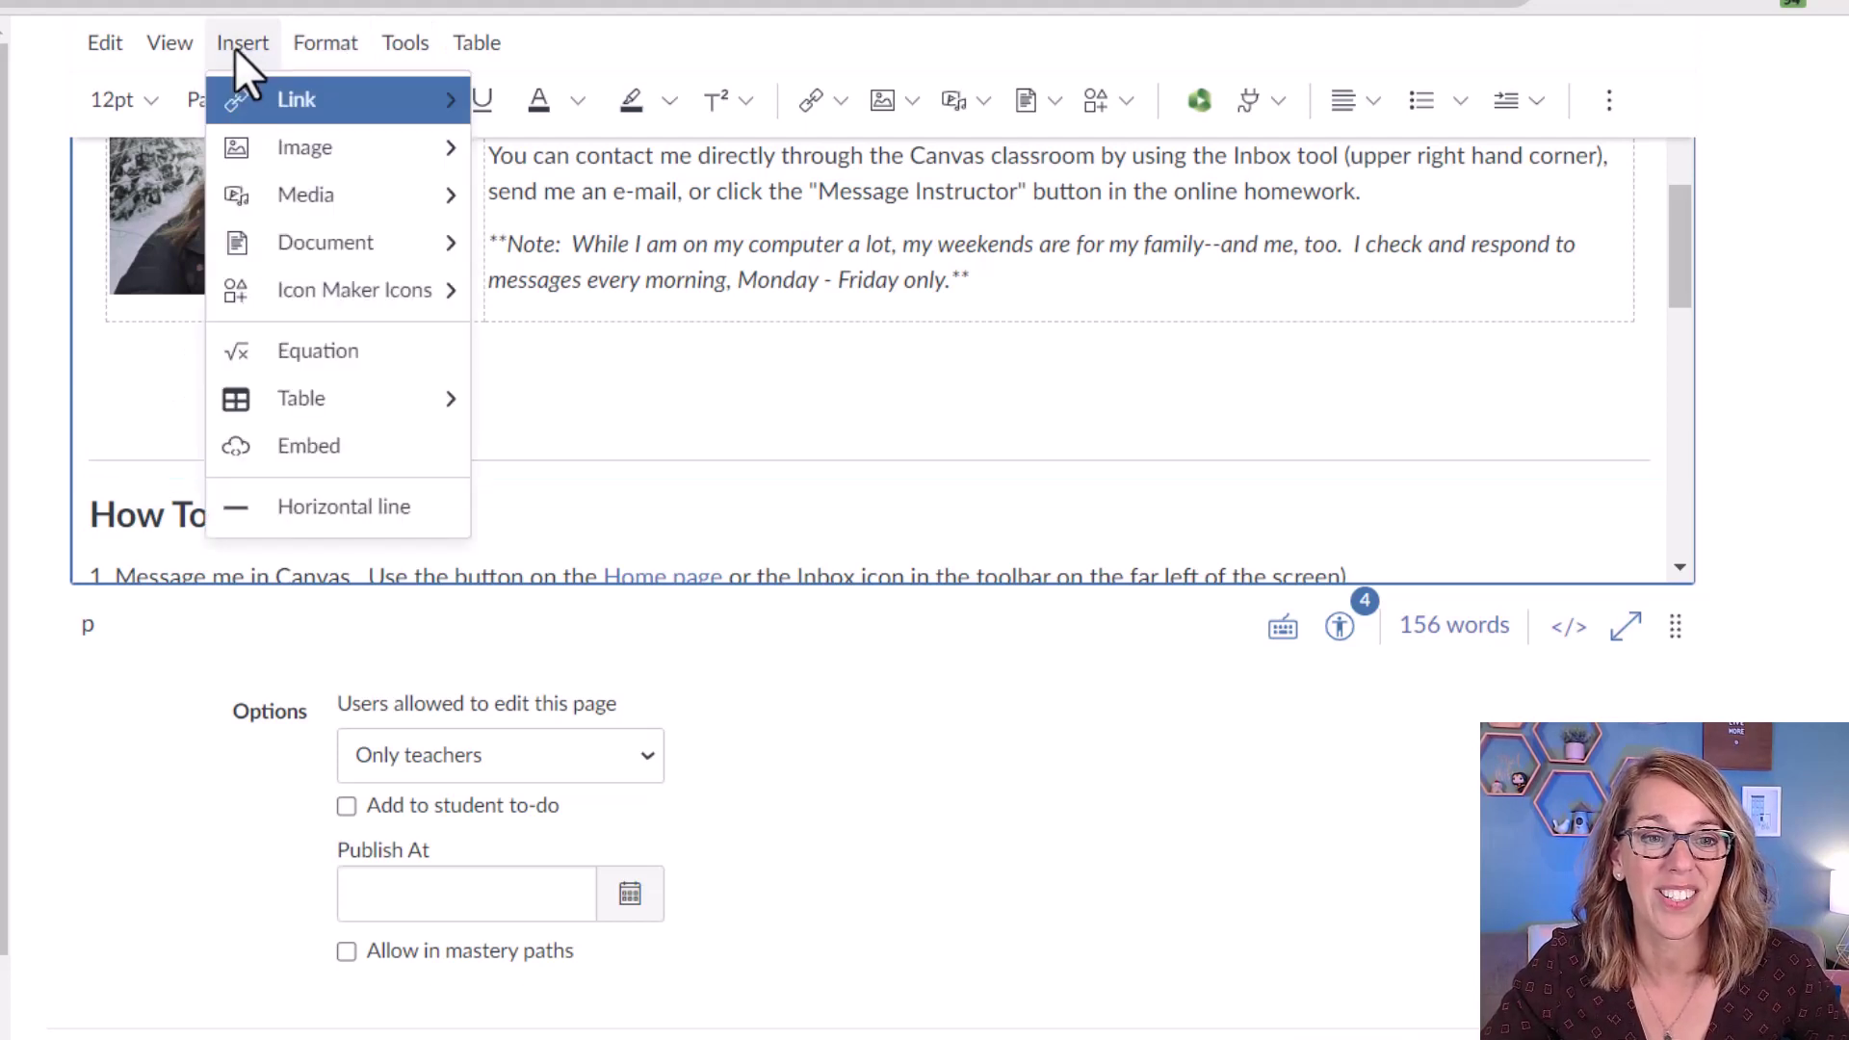
left_click(329, 510)
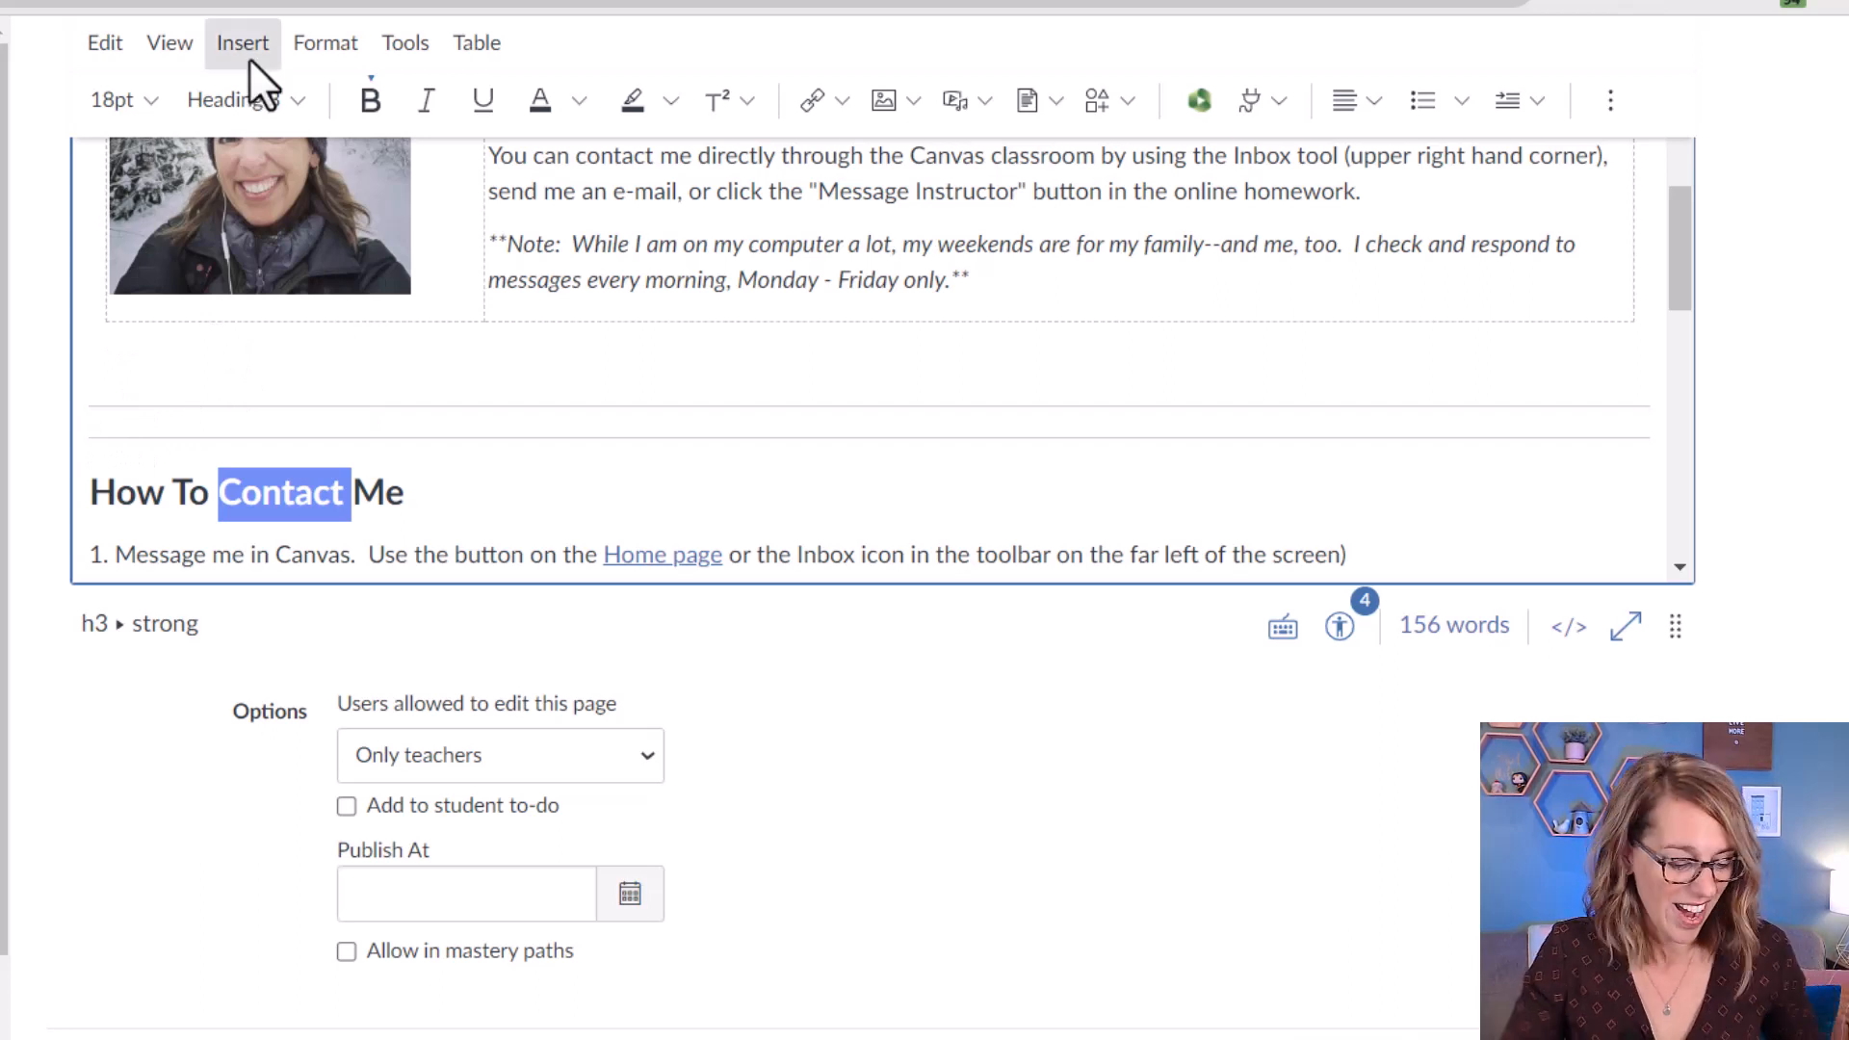
key("ctrl+z")
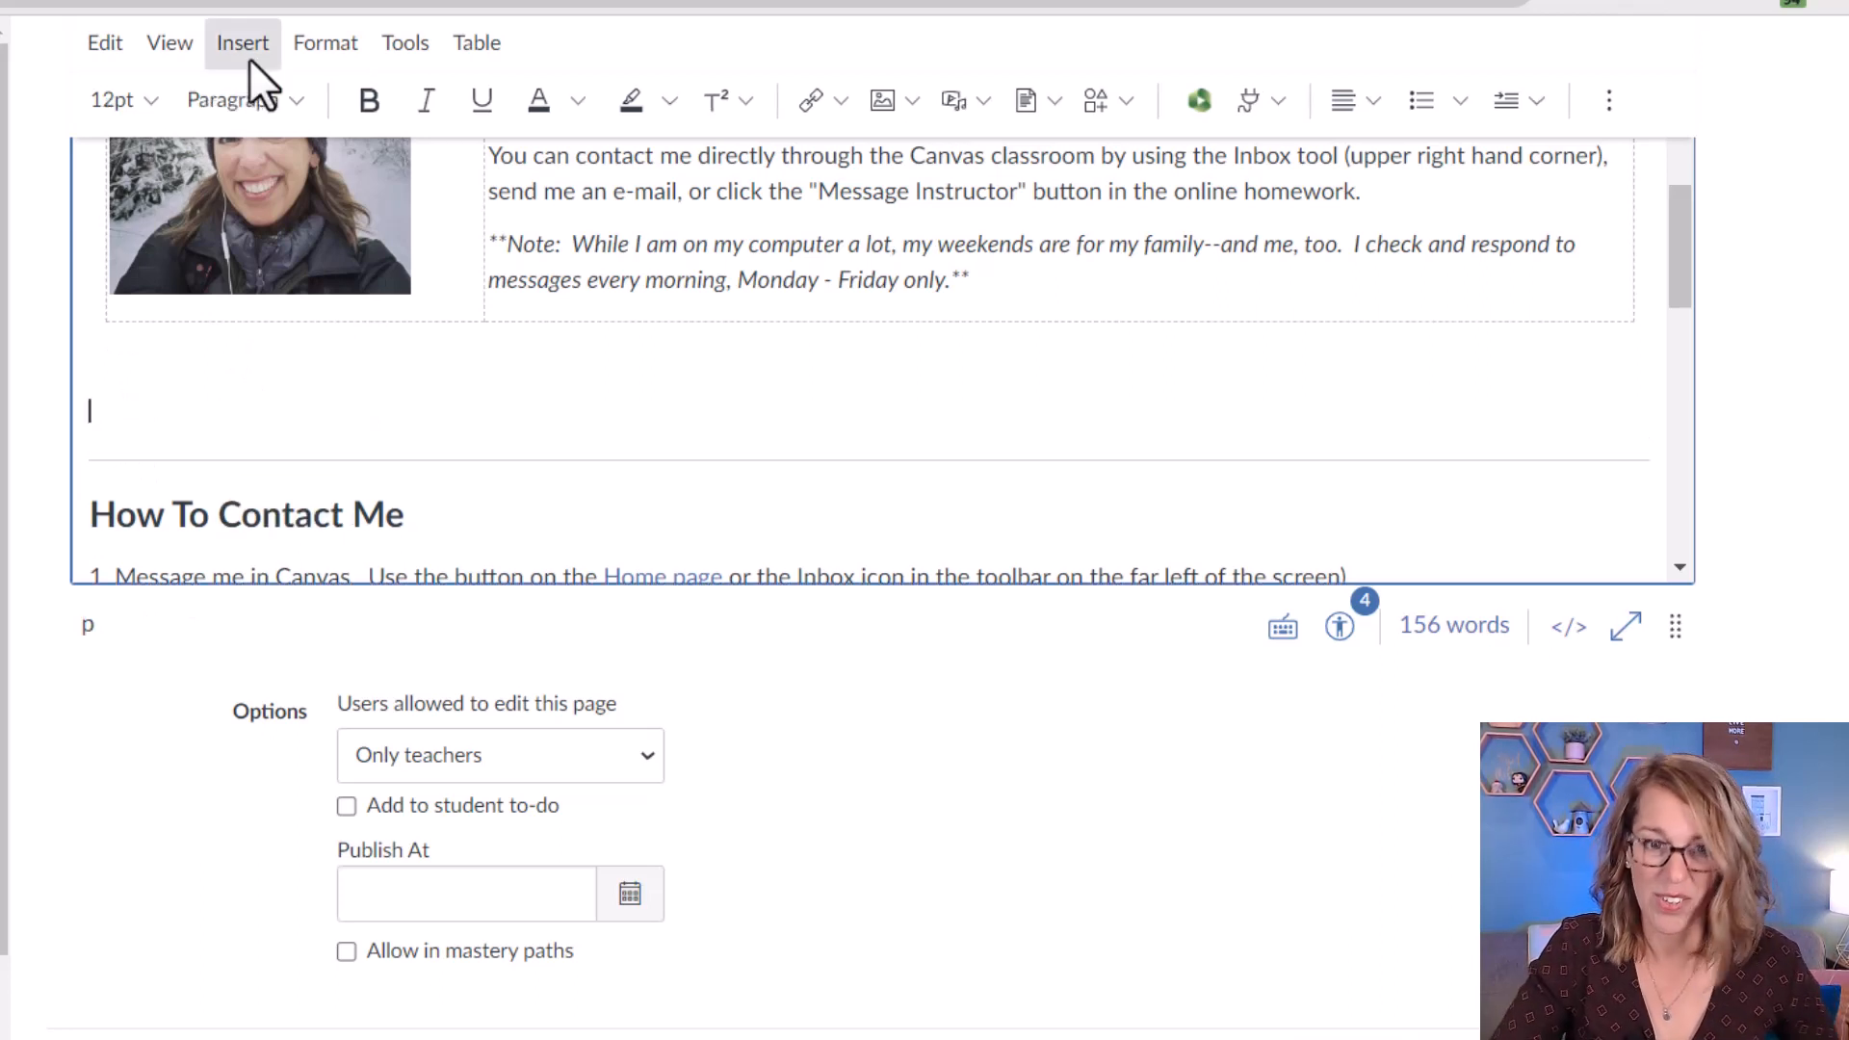
key("ctrl+z")
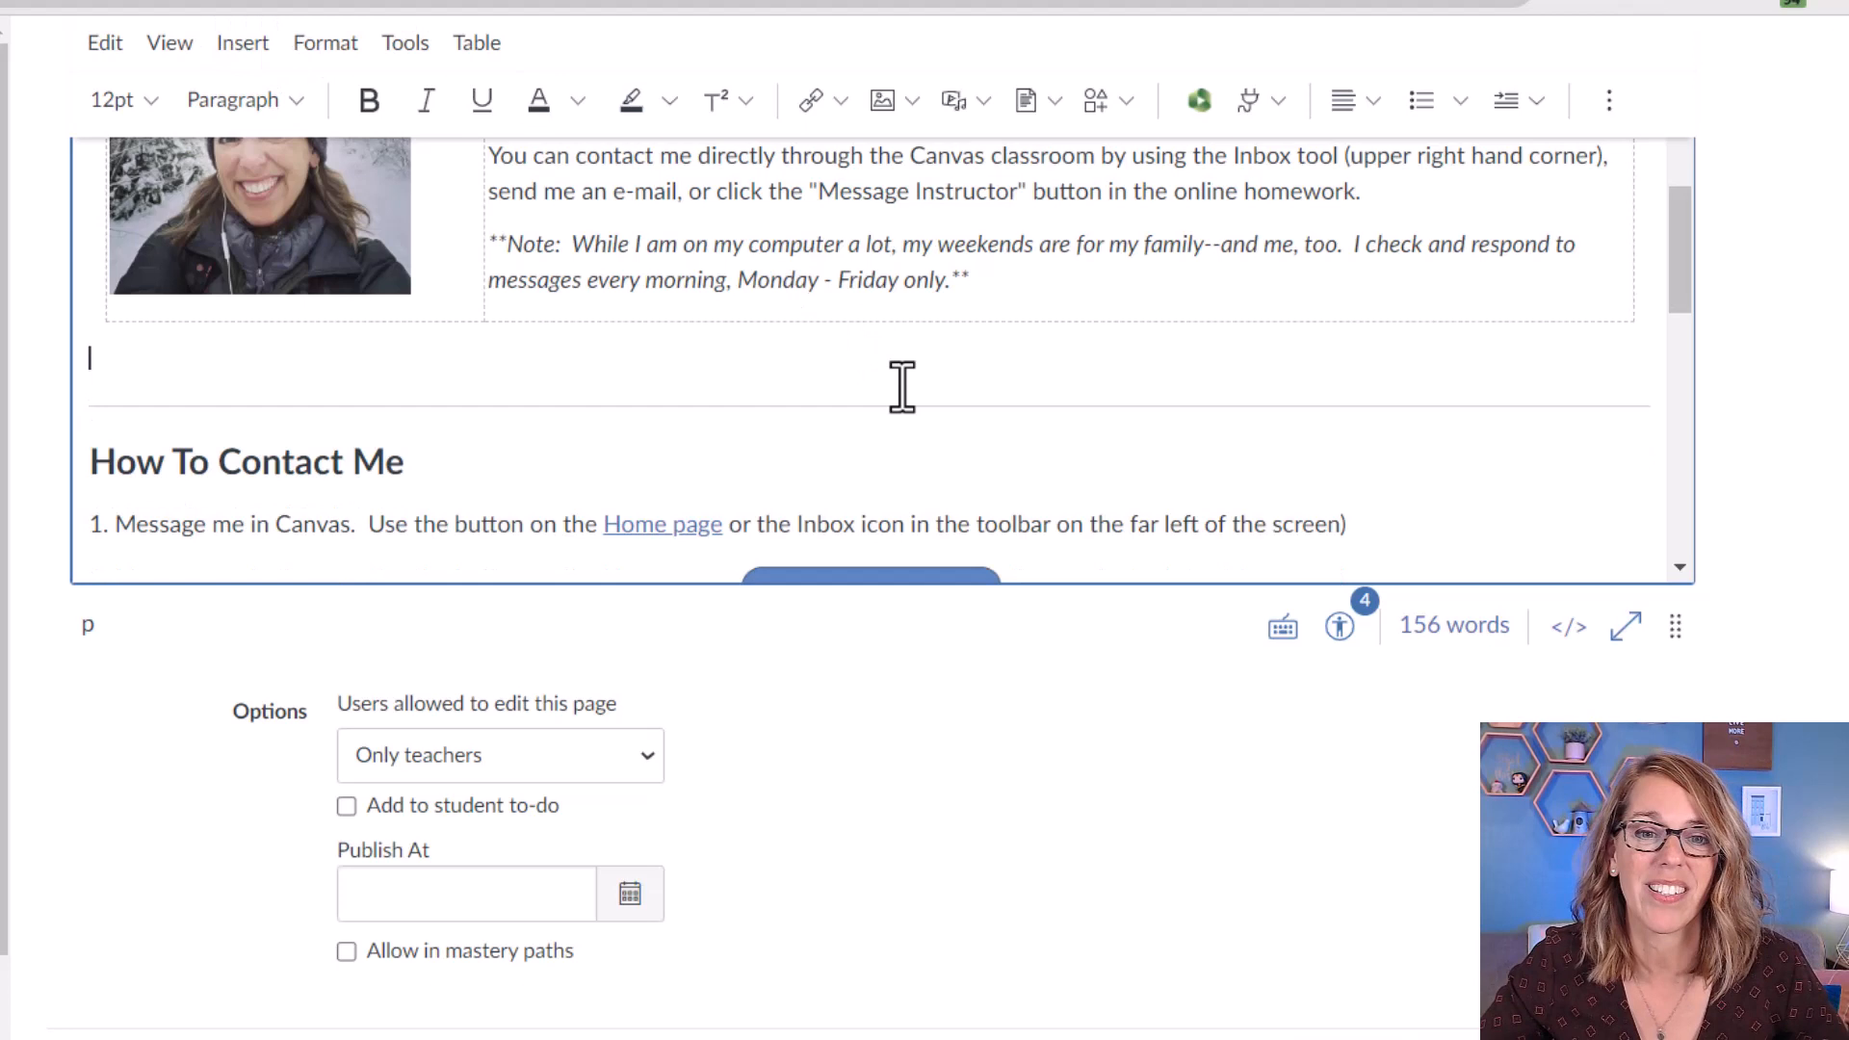
scroll(899, 388, "down", 3)
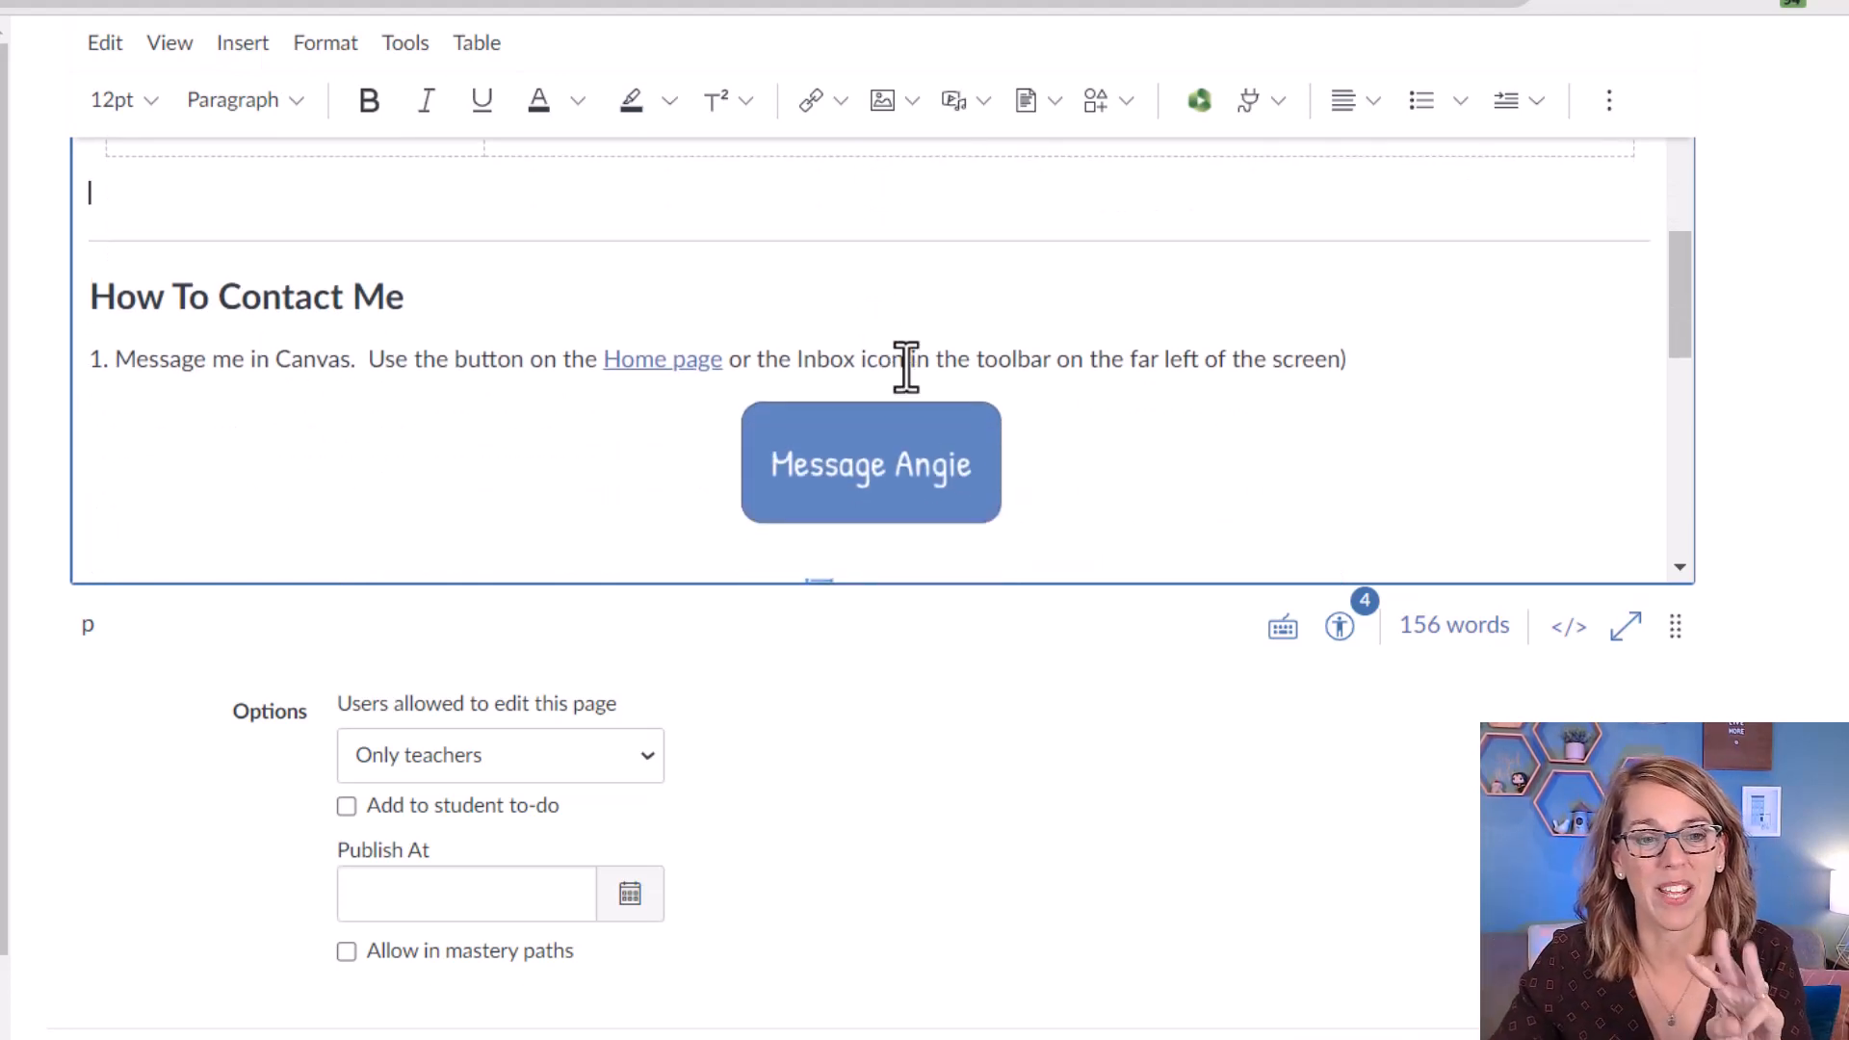
key("ctrl+z")
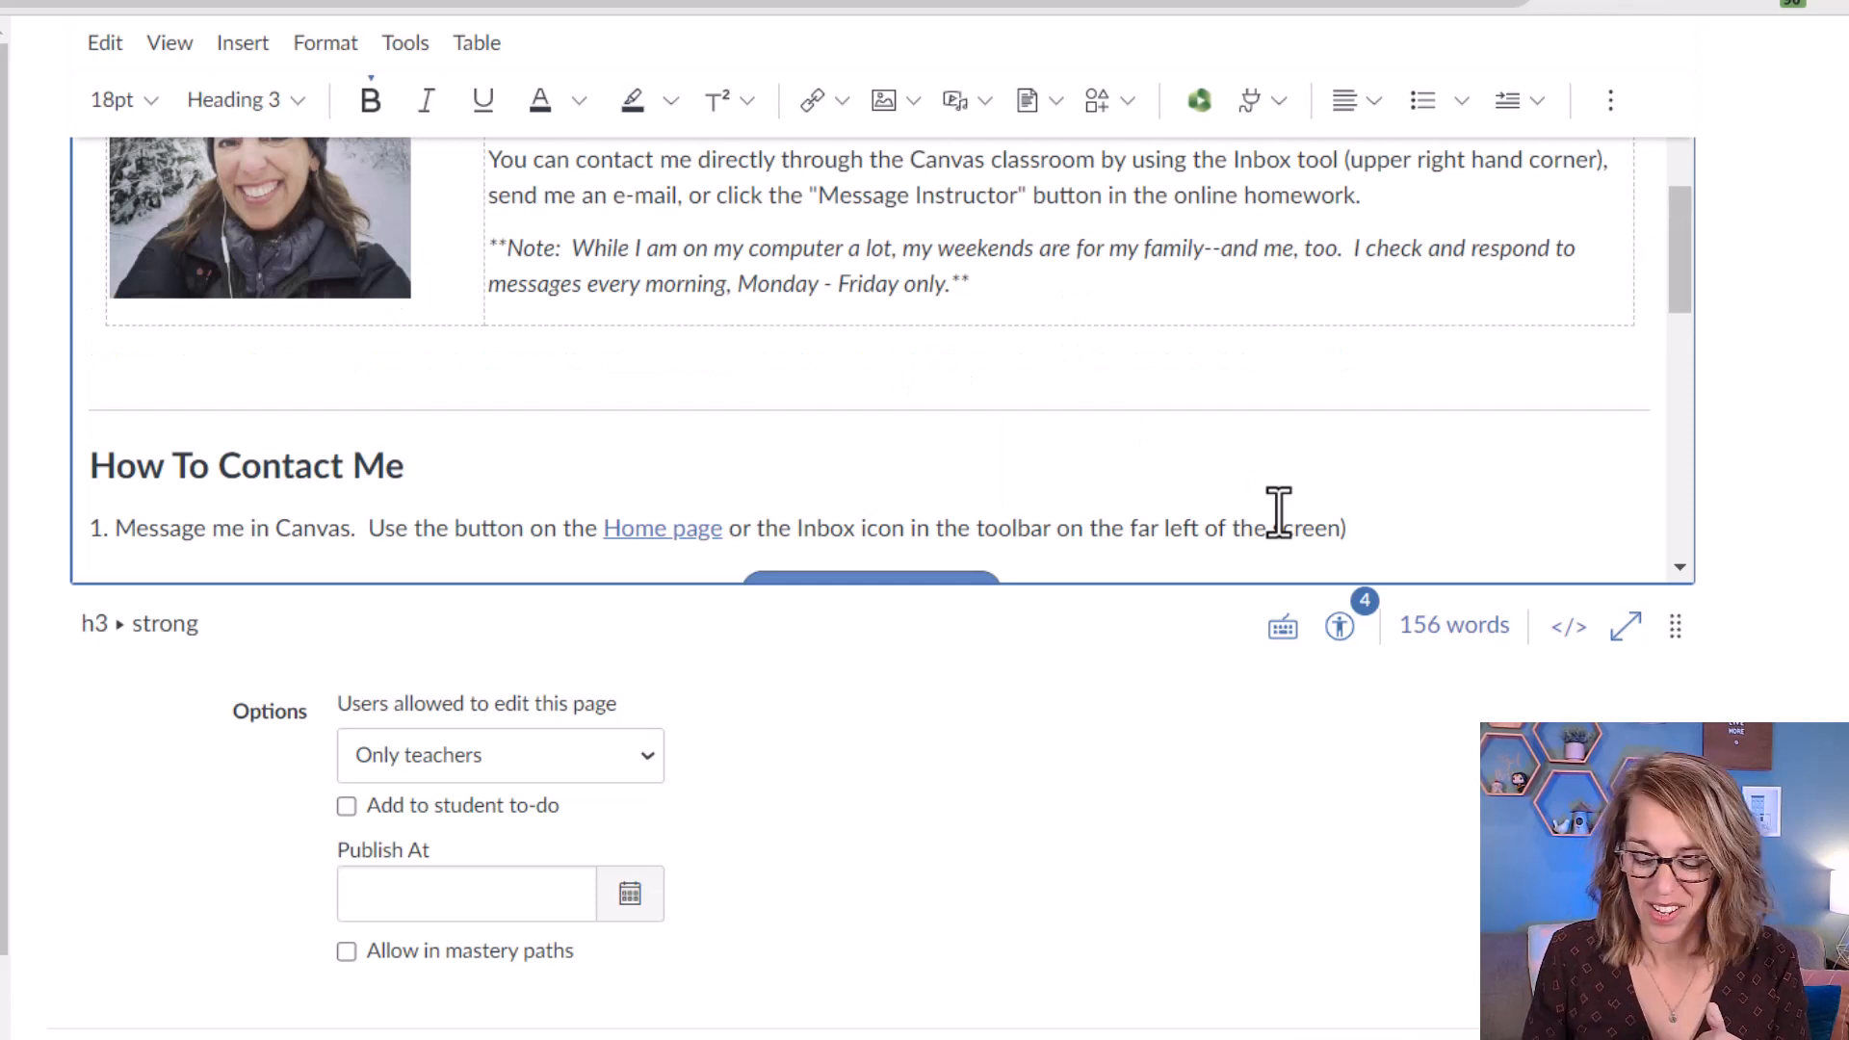
key("Return")
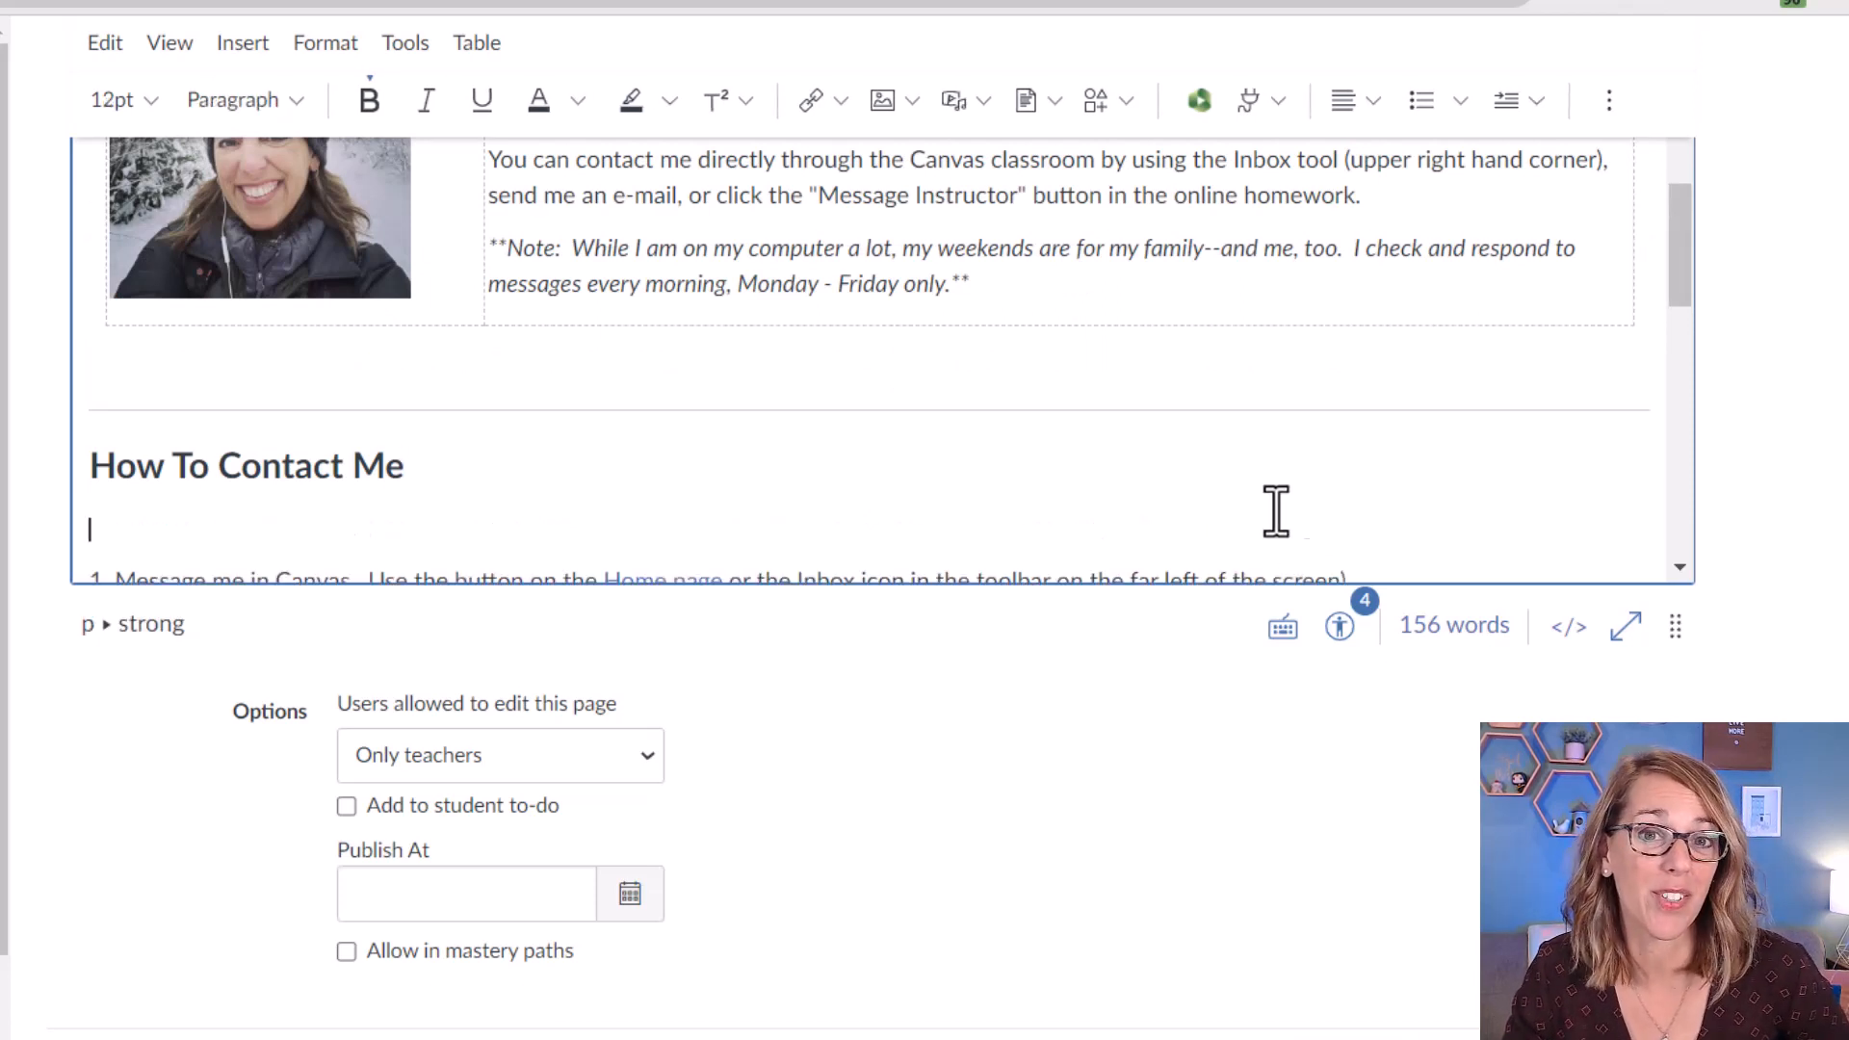
Insert a 3x2 table headed Message Me In Canvas, Homework Question and Office Hours.
left_click(481, 43)
mouse_move(557, 100)
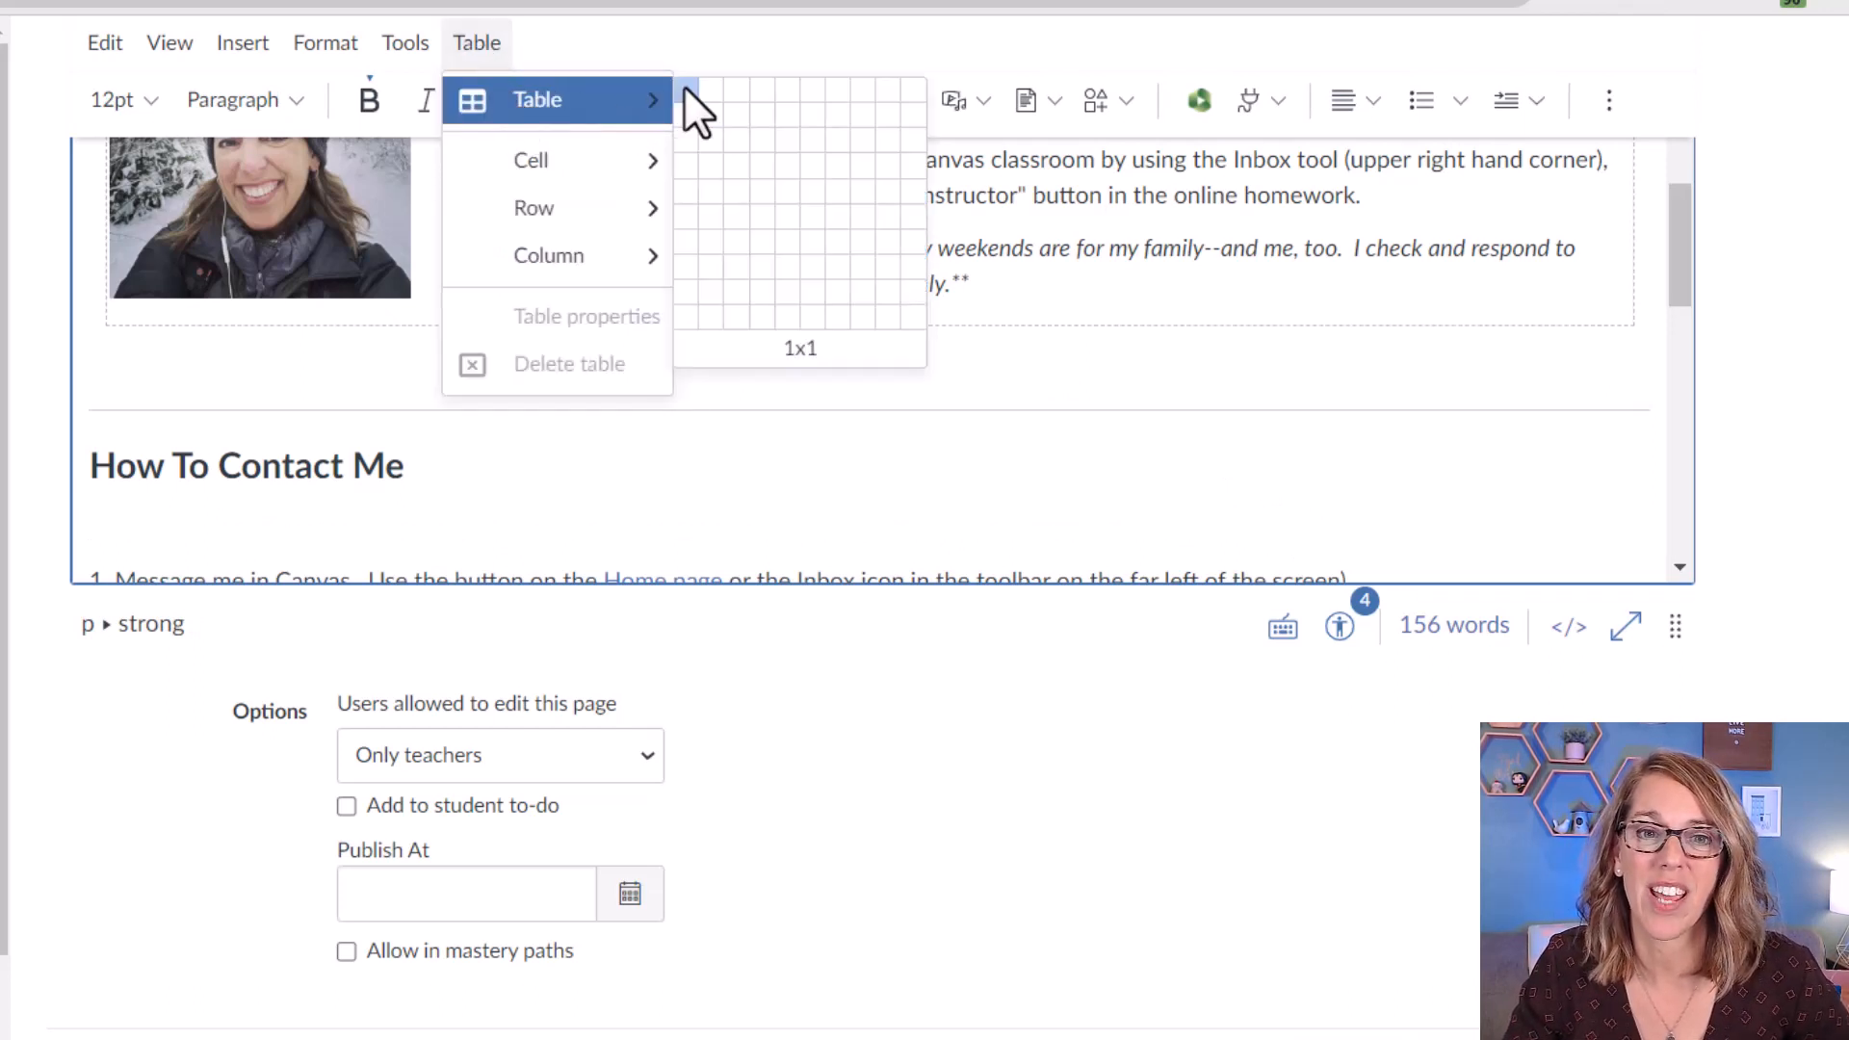
left_click(738, 112)
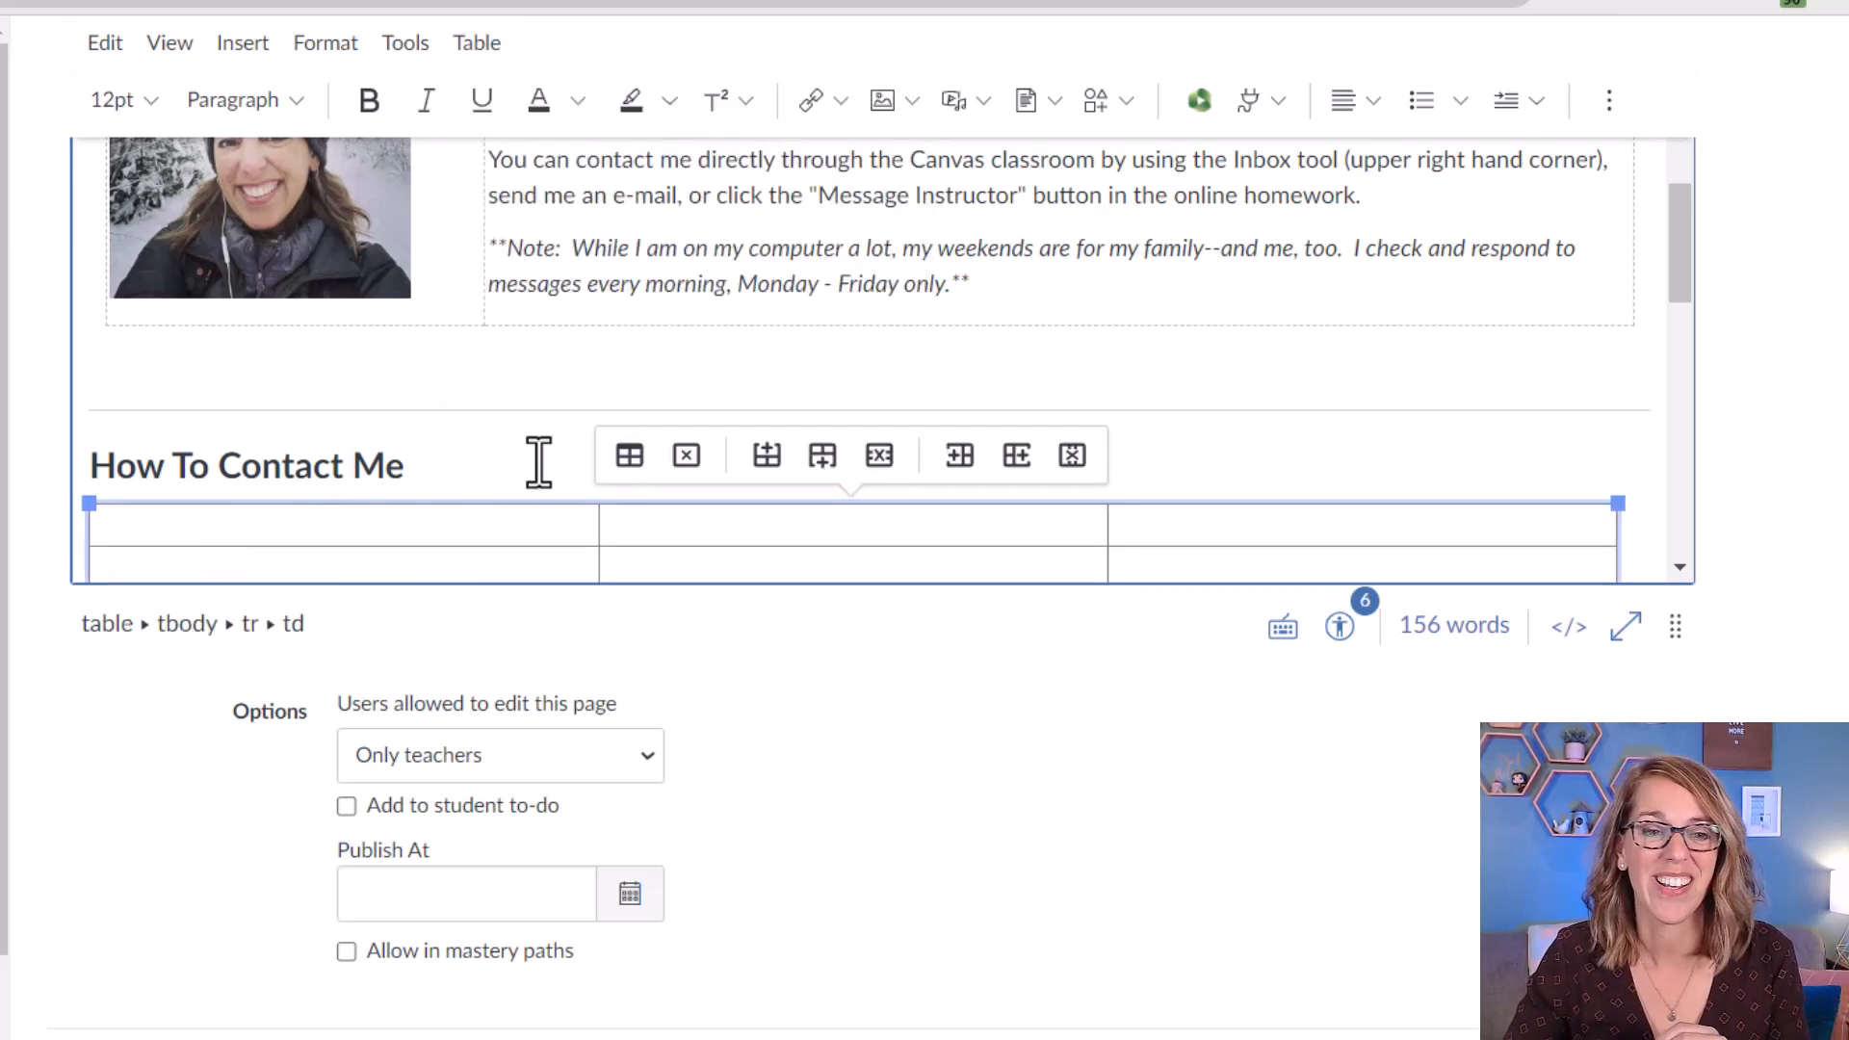
scroll(533, 460, "down", 3)
scroll(532, 459, "down", 1)
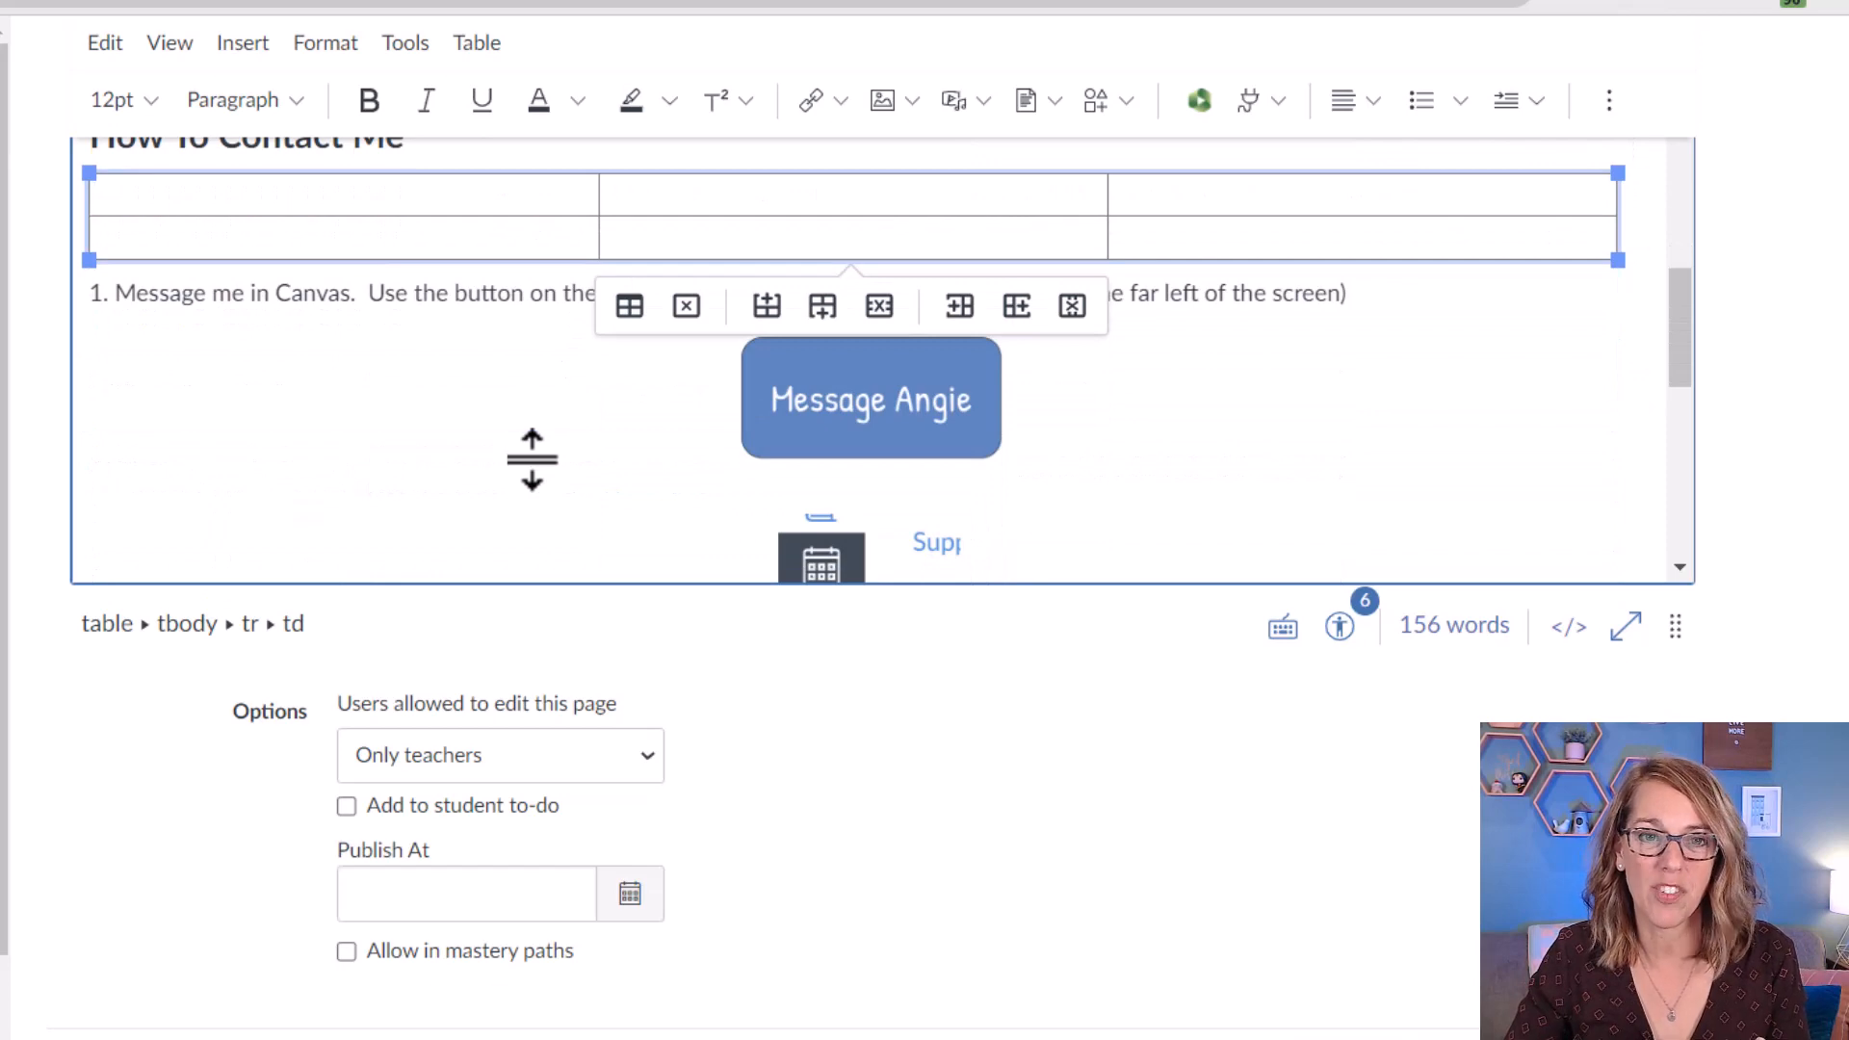
scroll(531, 460, "up", 3)
type("Office Hour")
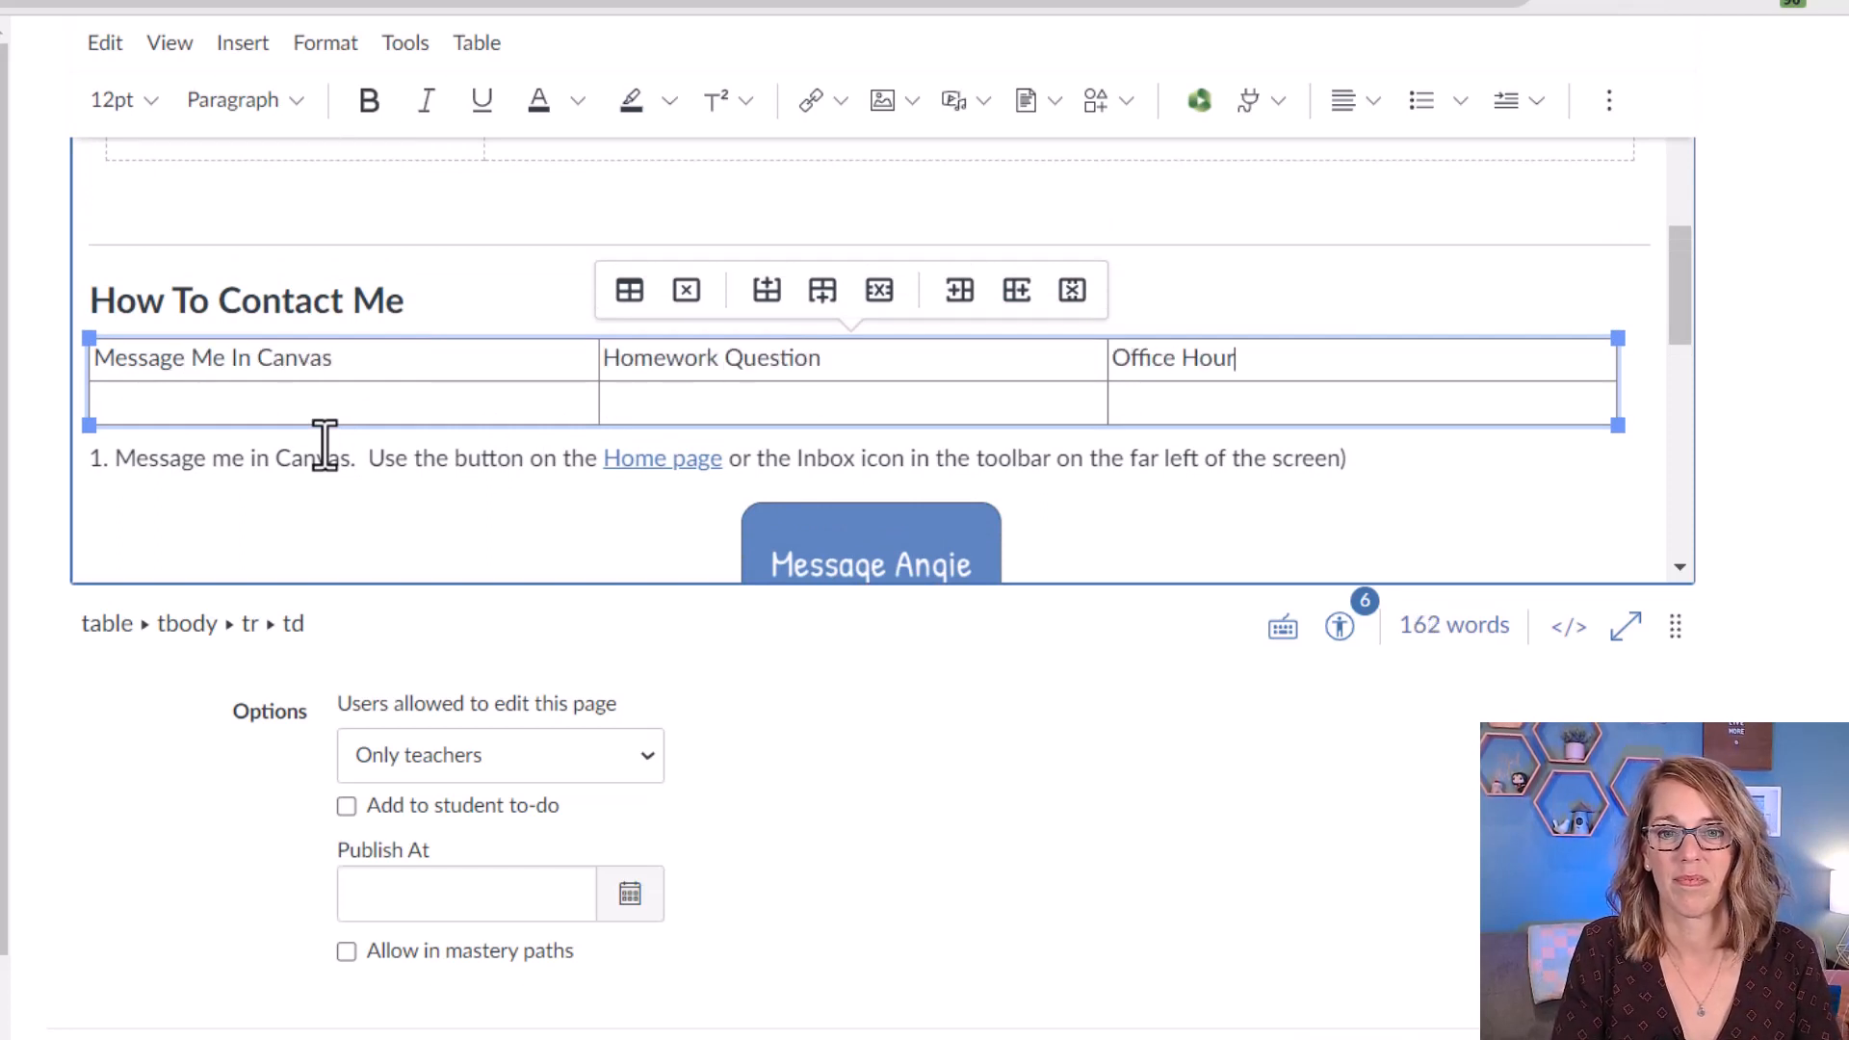
type("s")
left_click(269, 397)
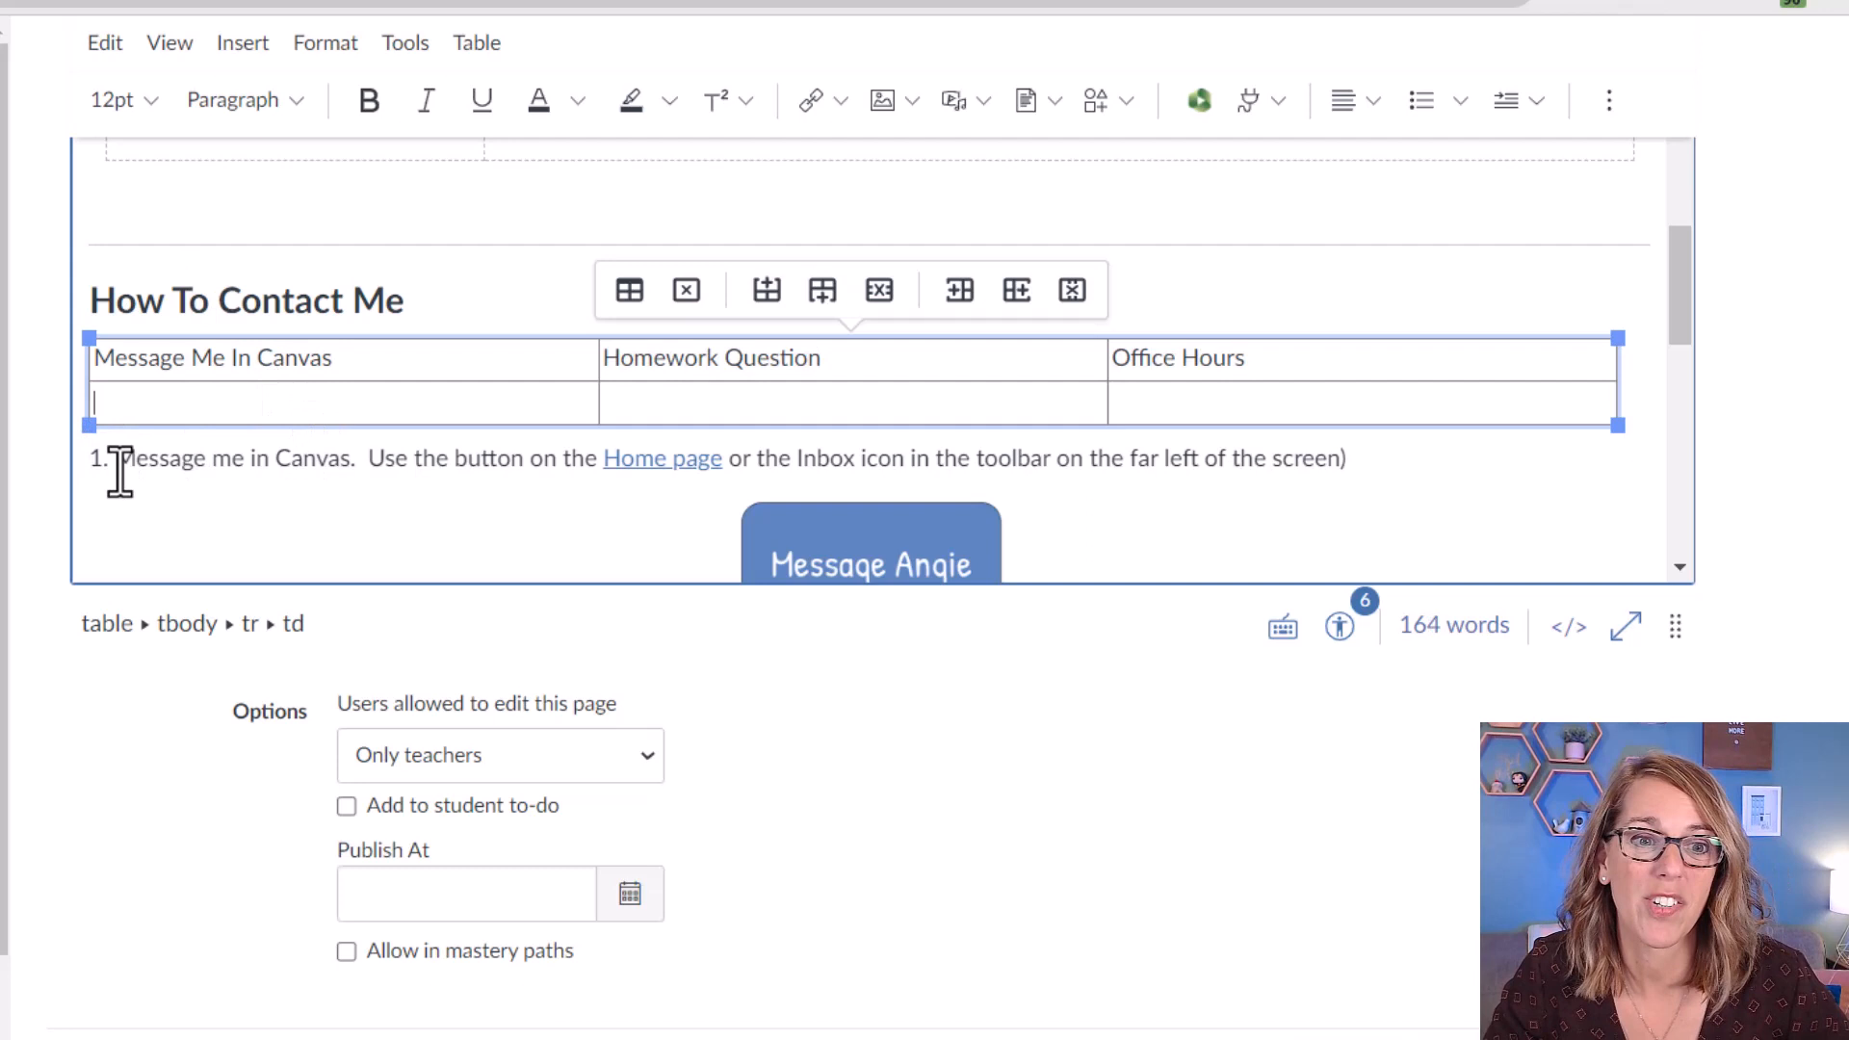
Move the Message me in Canvas instruction line into the table's first body cell.
left_click_drag(117, 459, 1411, 496)
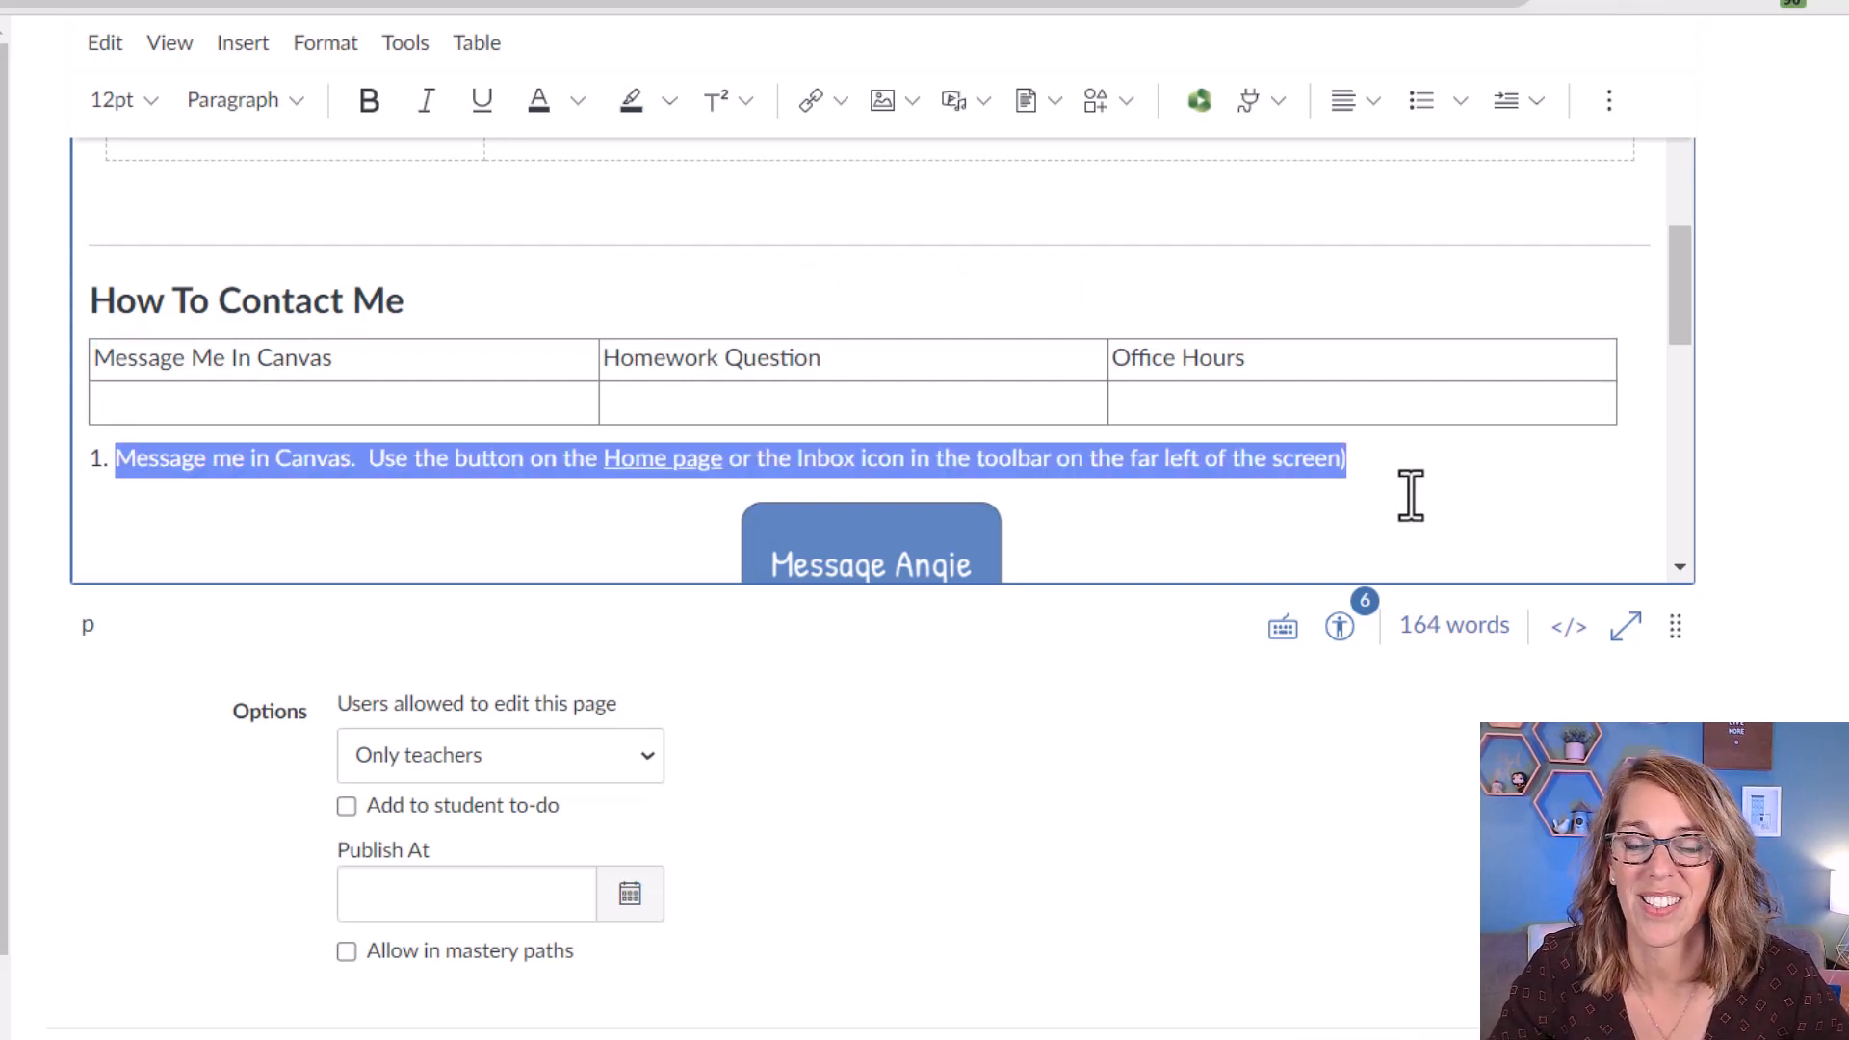
right_click(1124, 458)
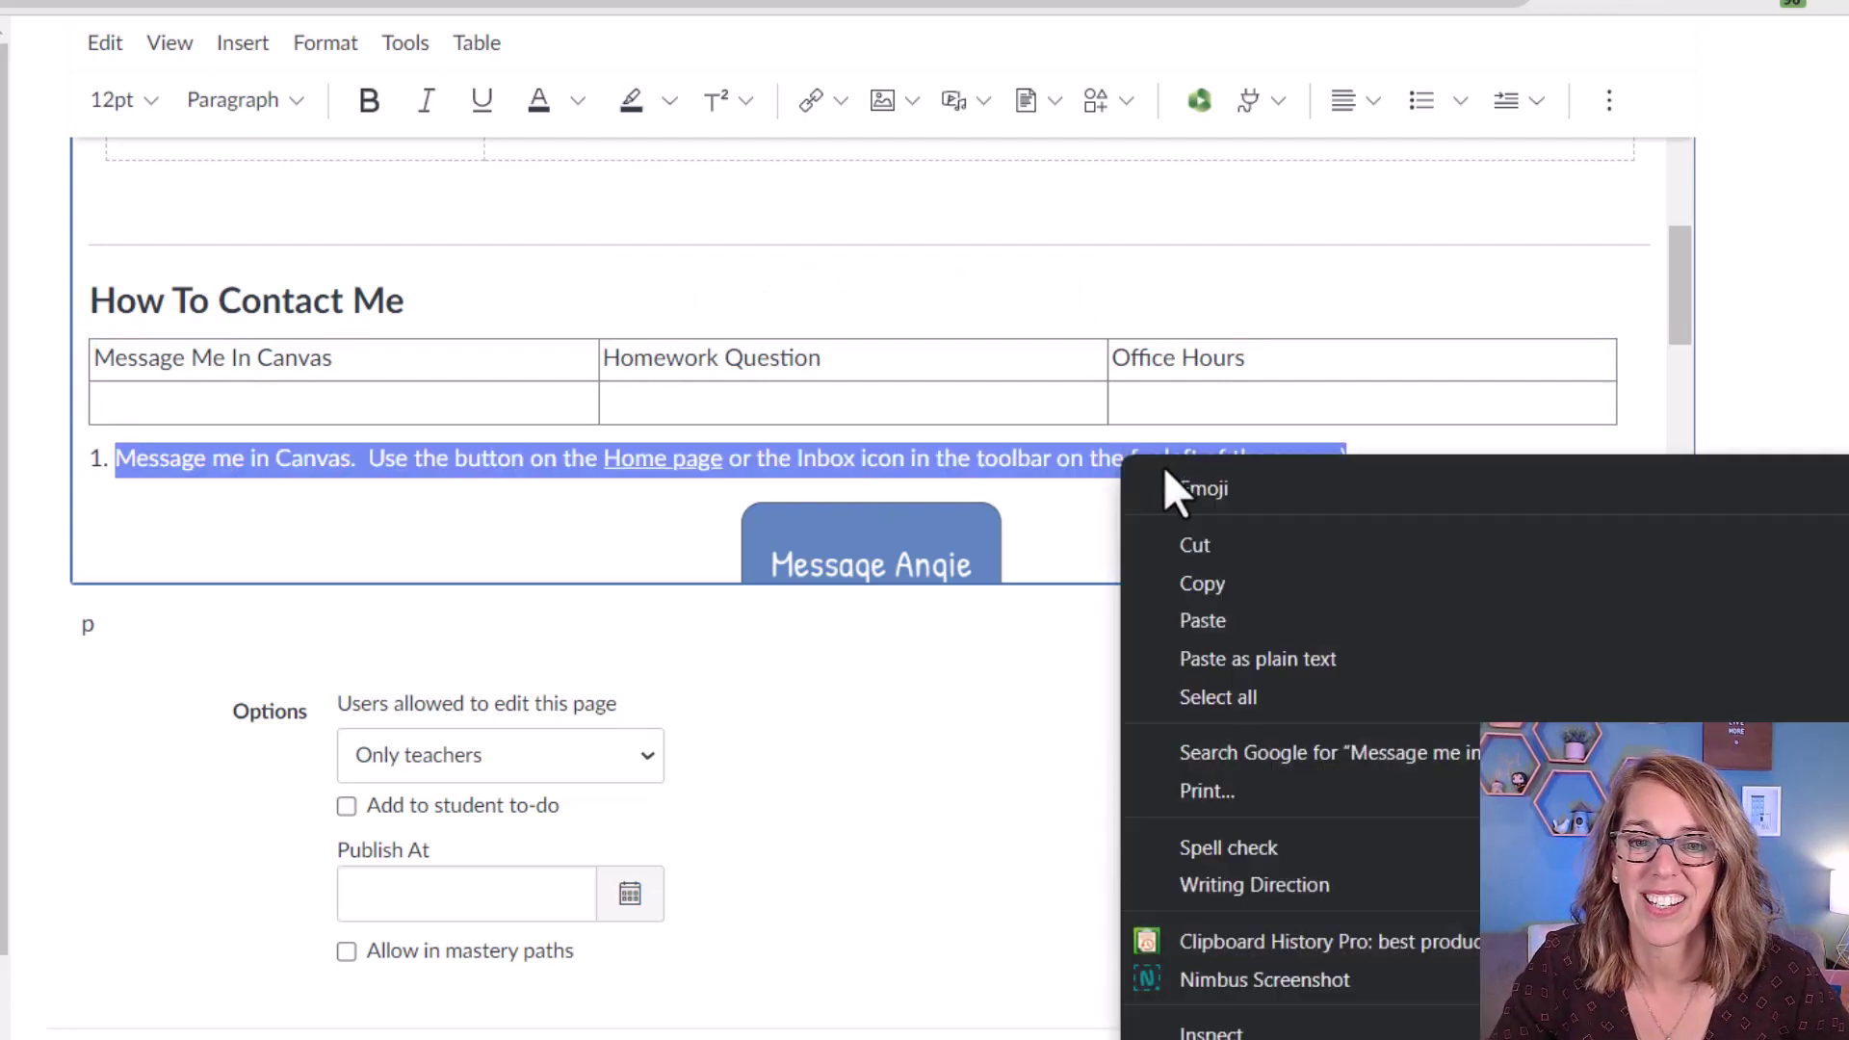
left_click(1207, 540)
left_click(165, 410)
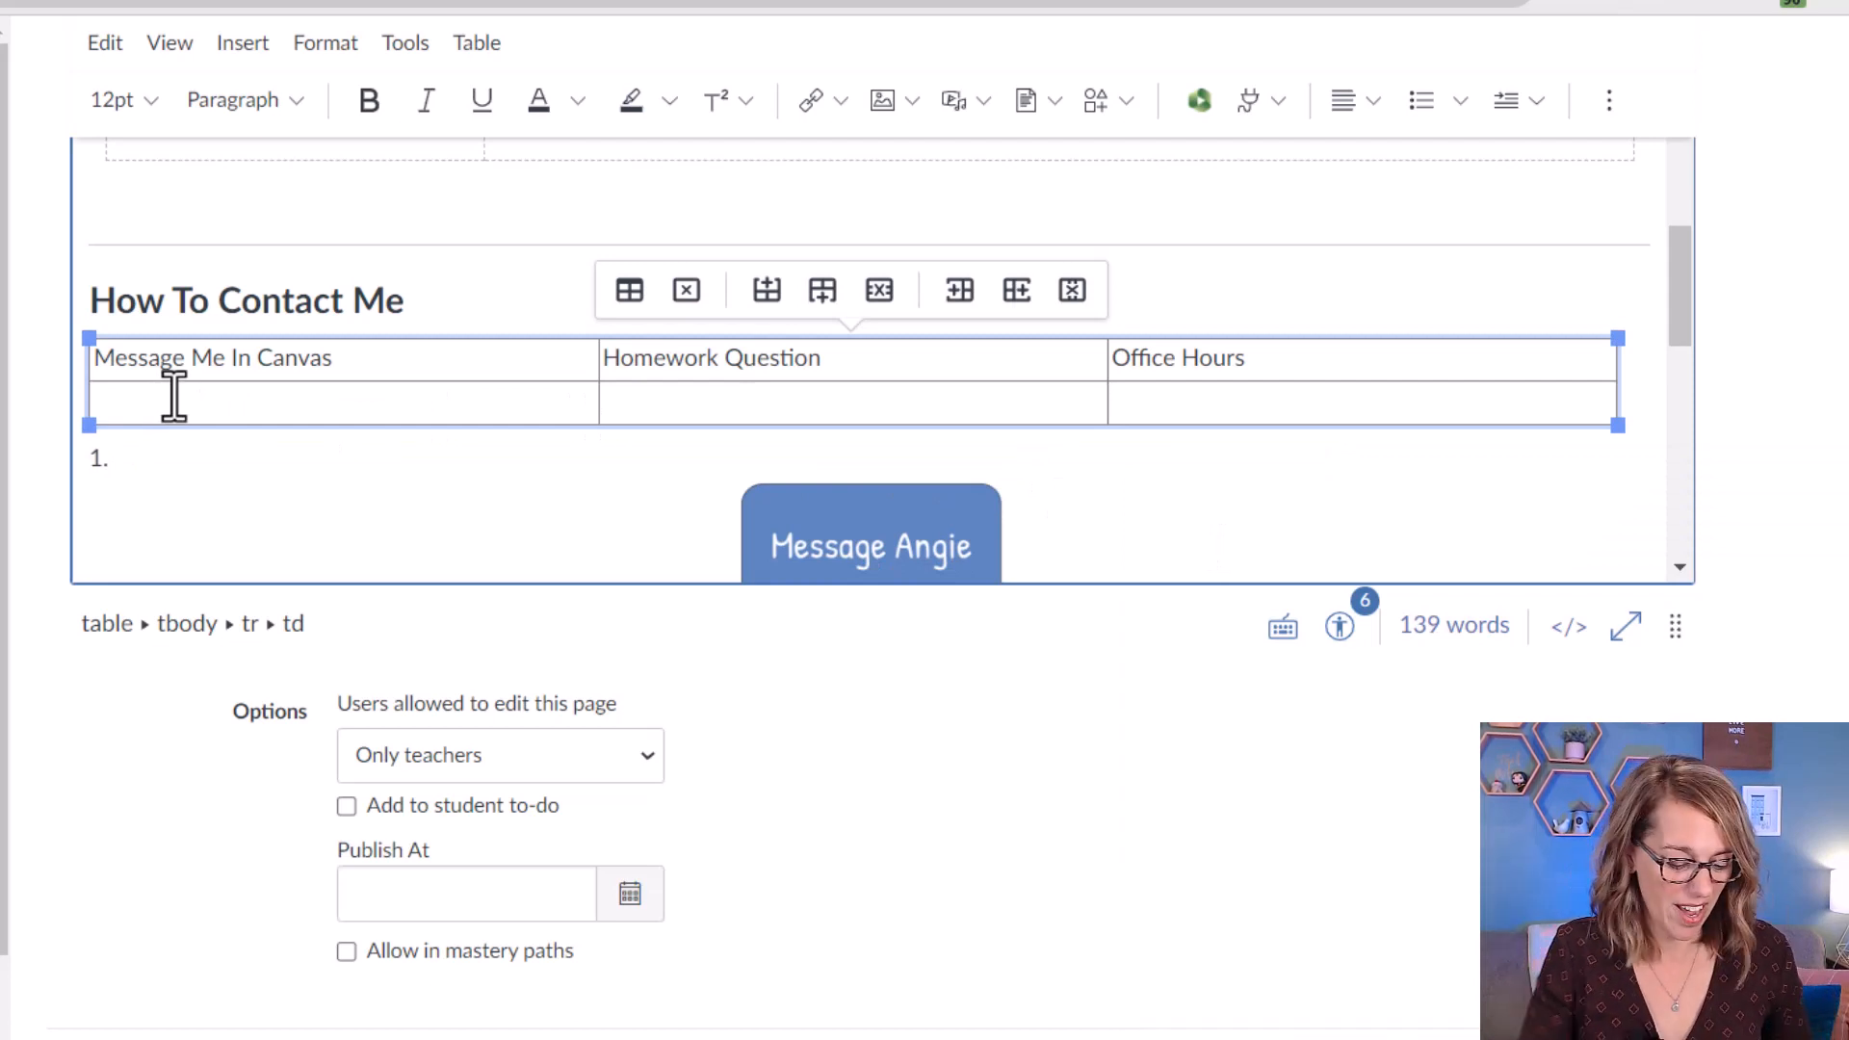
key("ctrl+v")
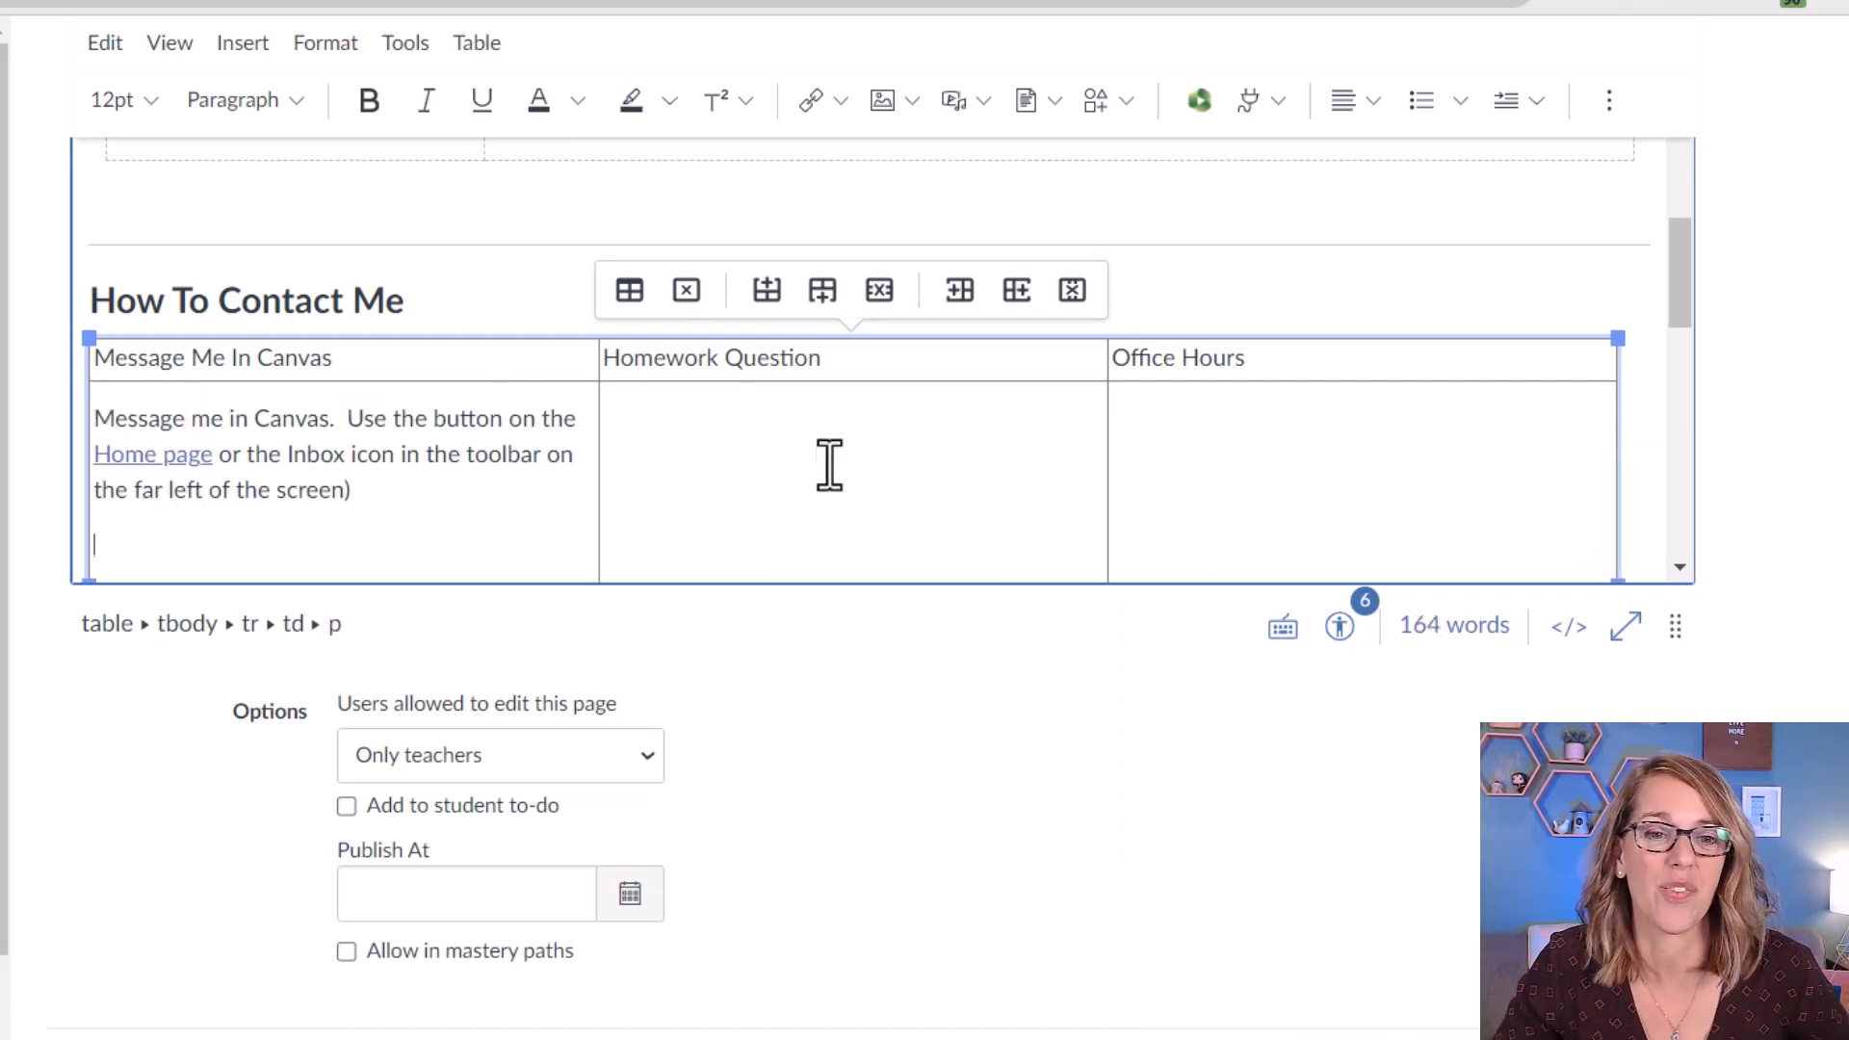
scroll(830, 463, "down", 3)
scroll(831, 463, "down", 3)
Move the Message Angie button and the Inbox screenshot below it in the first column.
left_click(848, 213)
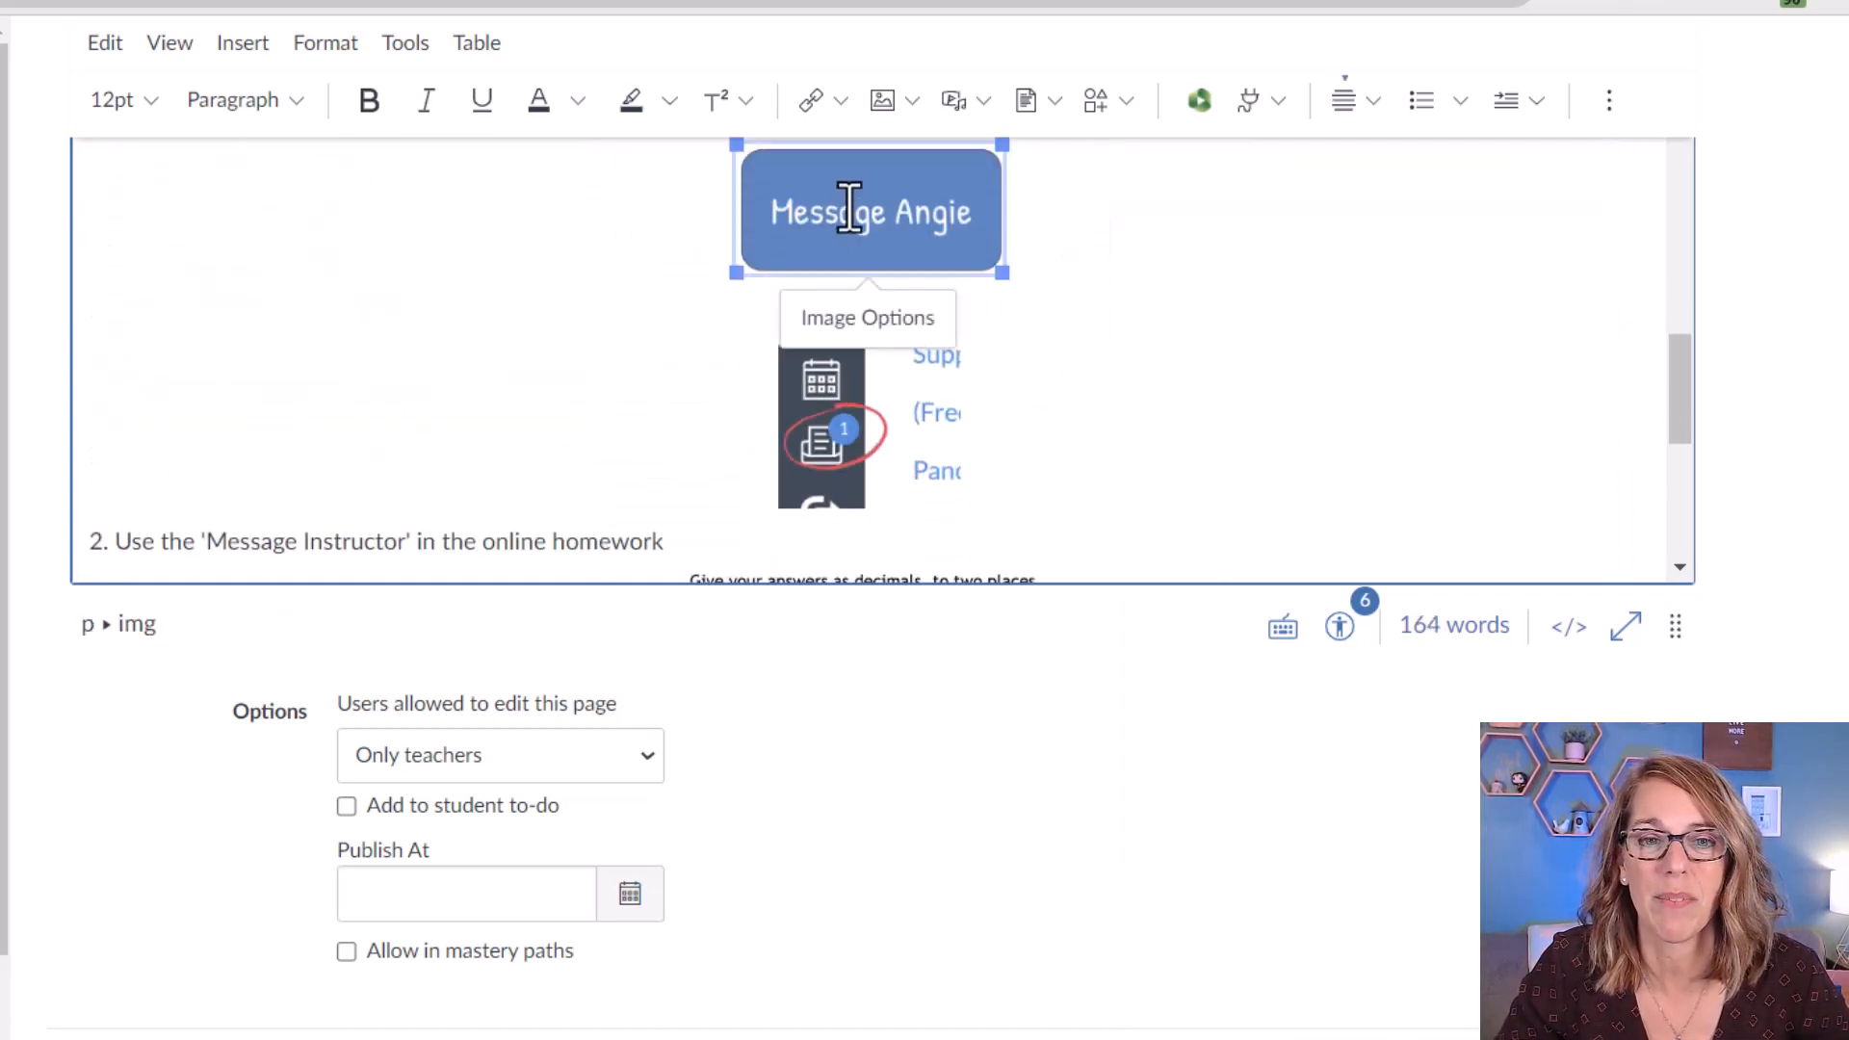
right_click(848, 212)
left_click(958, 538)
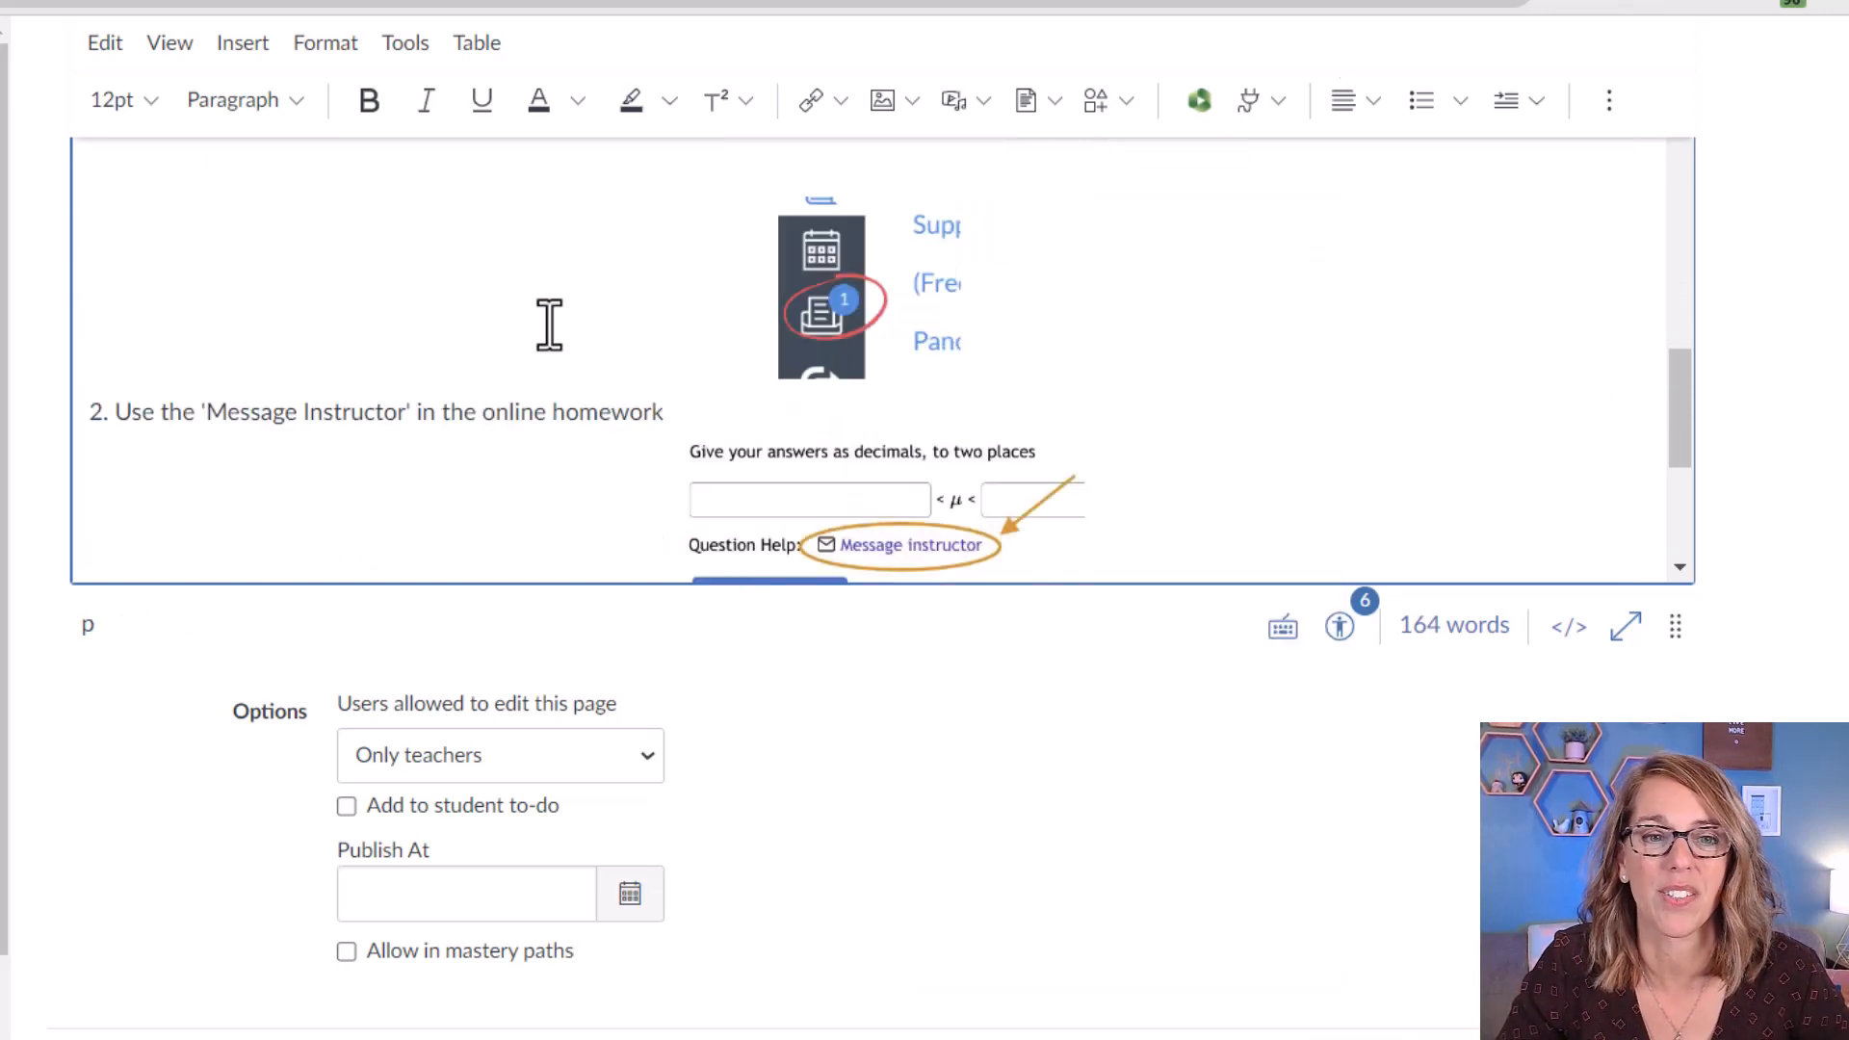
scroll(549, 326, "up", 5)
left_click(163, 377)
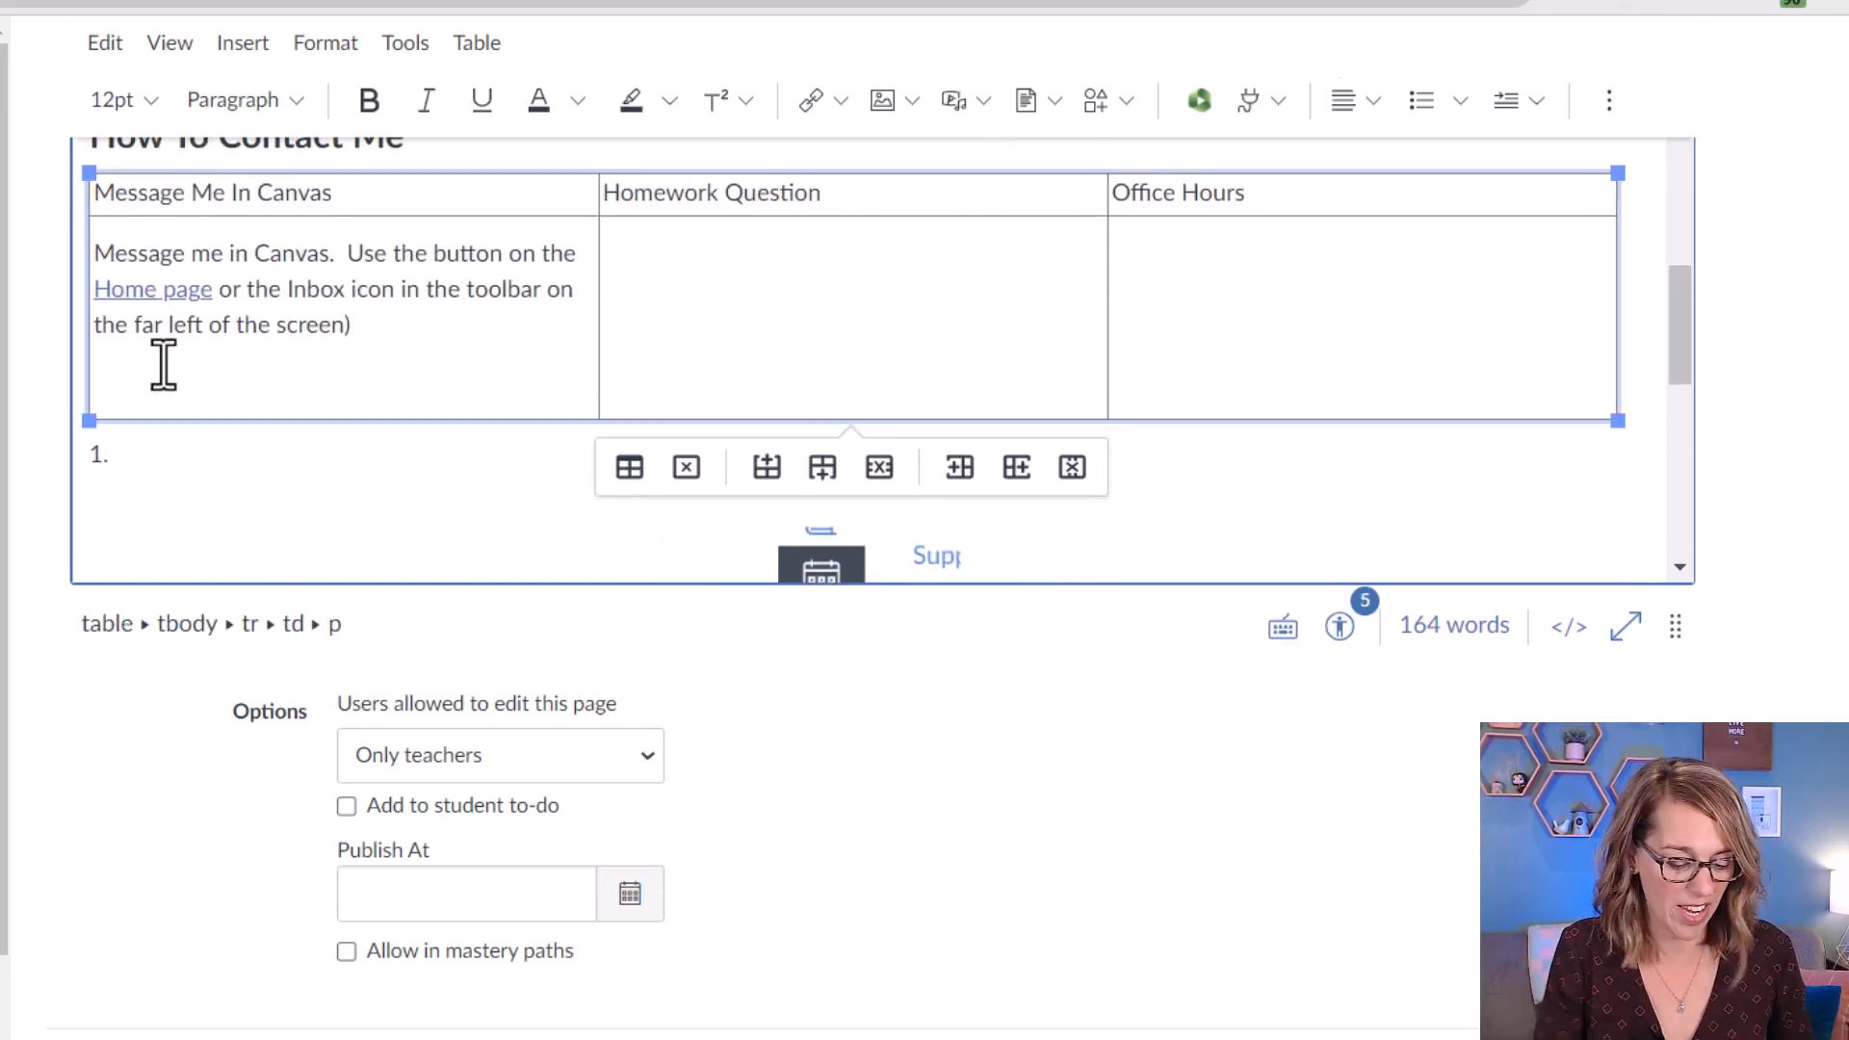
key("Return")
key("ctrl+v")
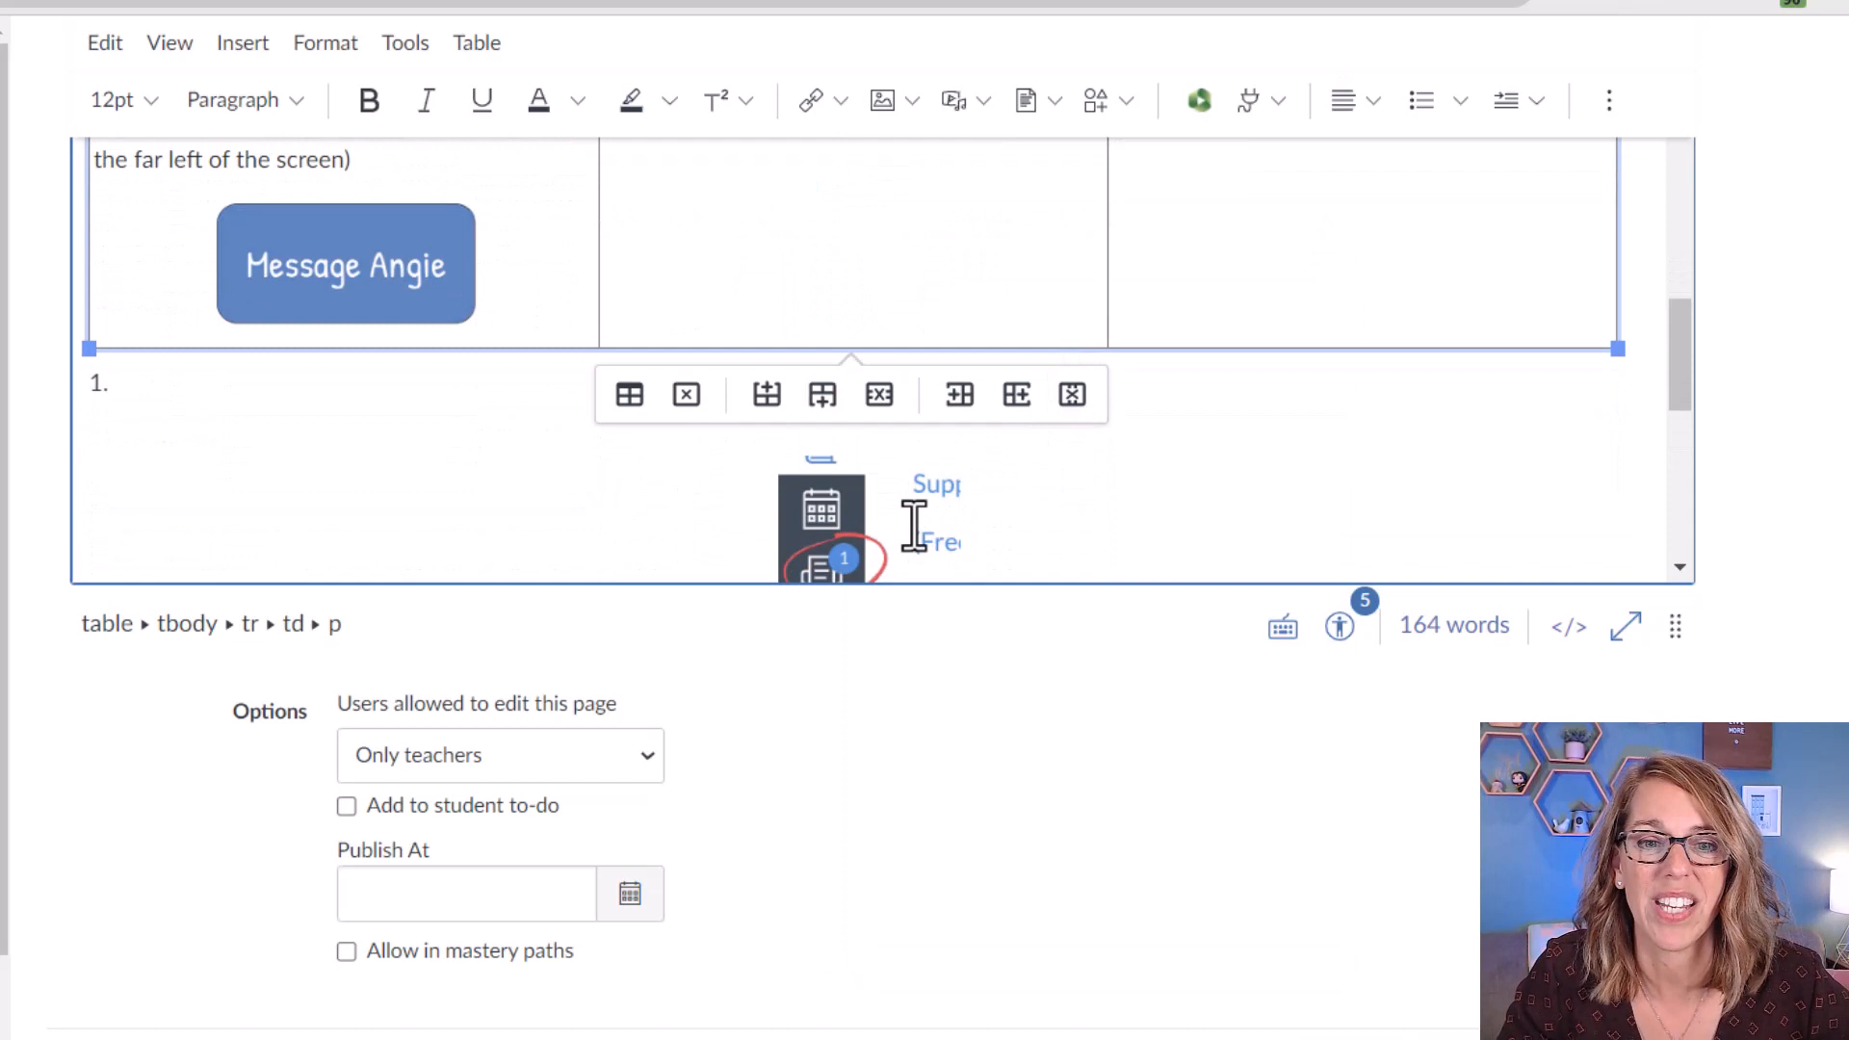
scroll(926, 506, "down", 2)
scroll(925, 434, "down", 1)
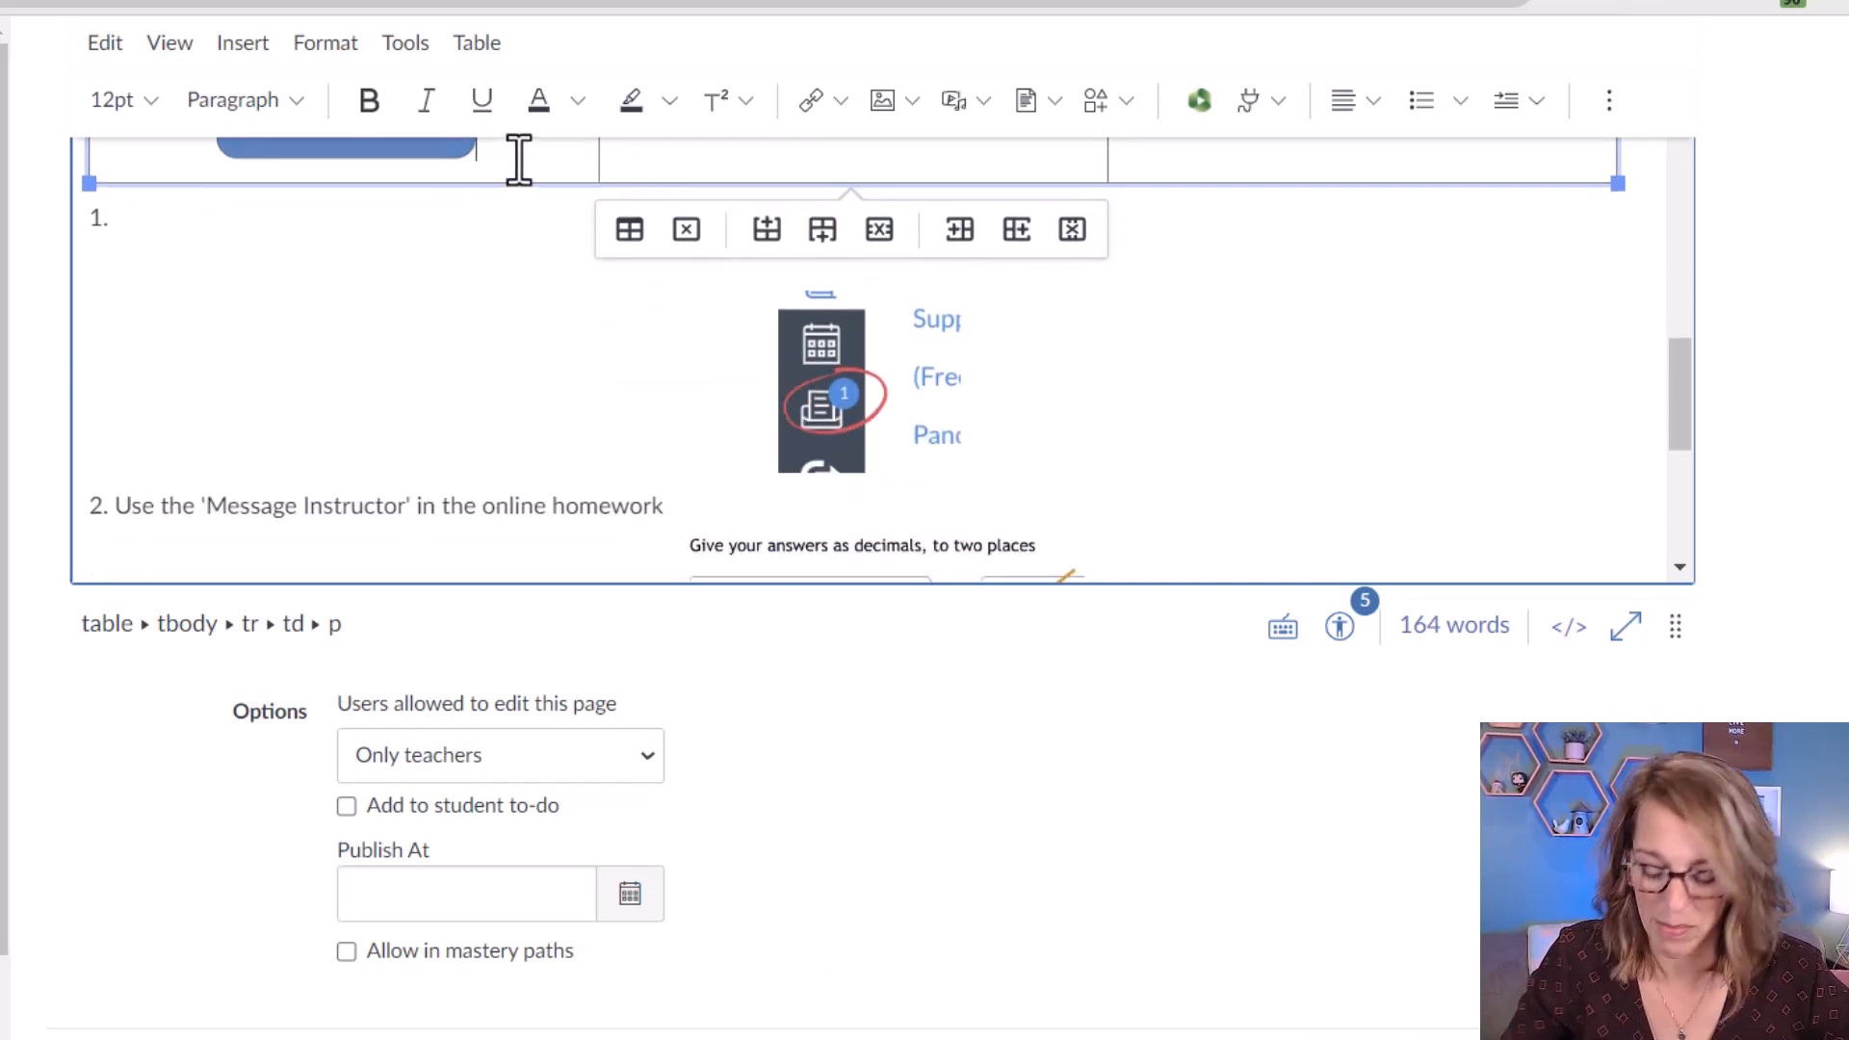
scroll(518, 159, "up", 1)
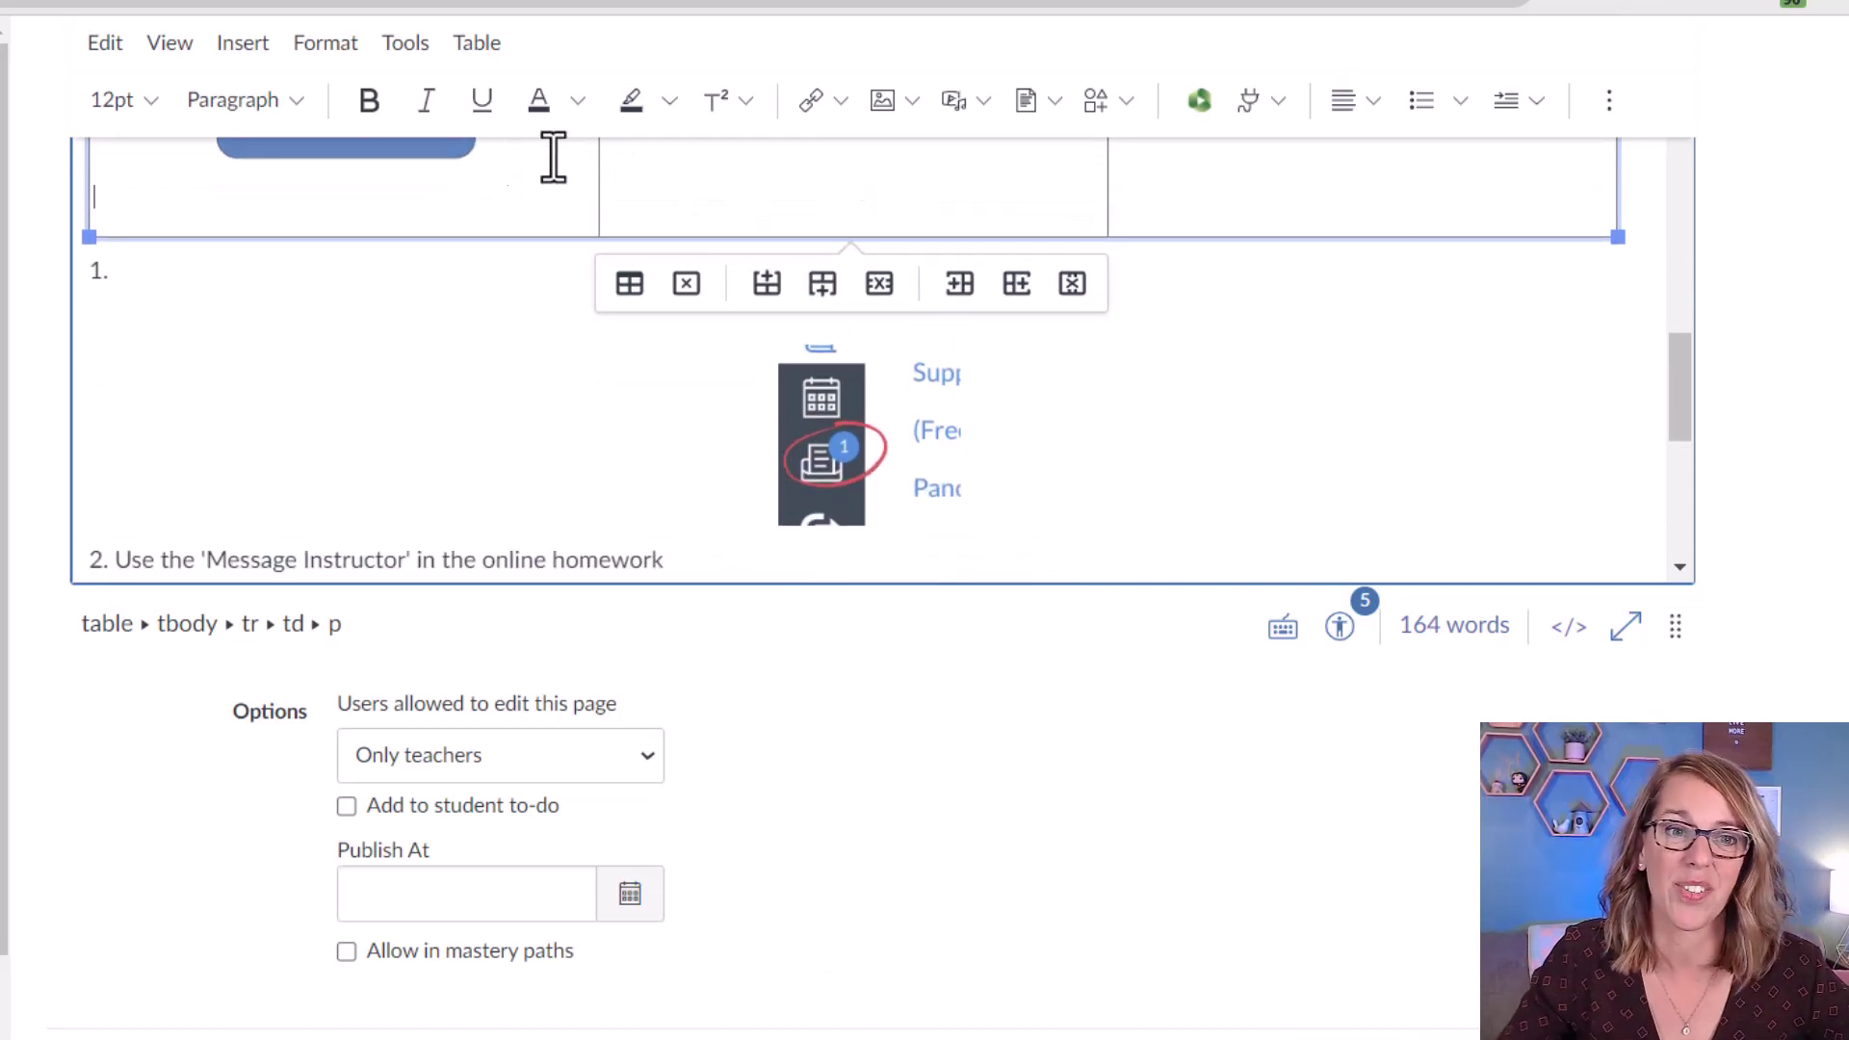
right_click(857, 451)
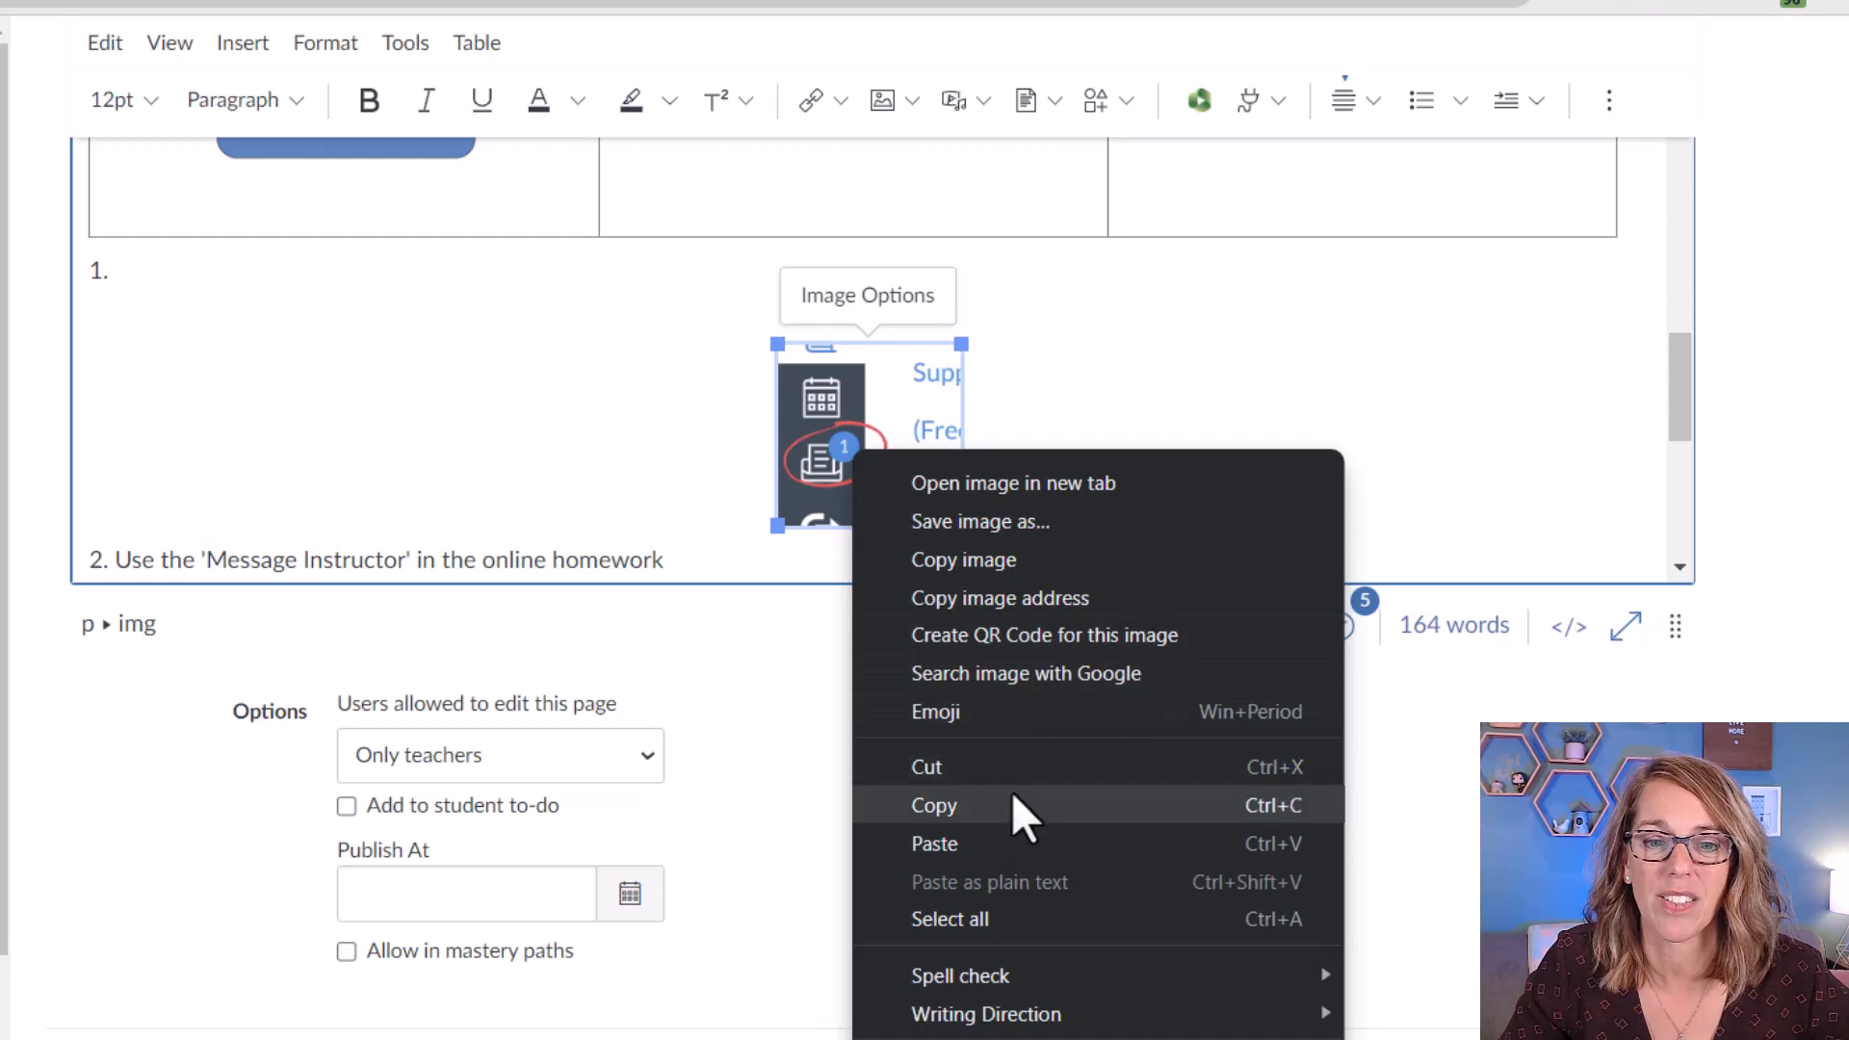
left_click(953, 768)
left_click(316, 177)
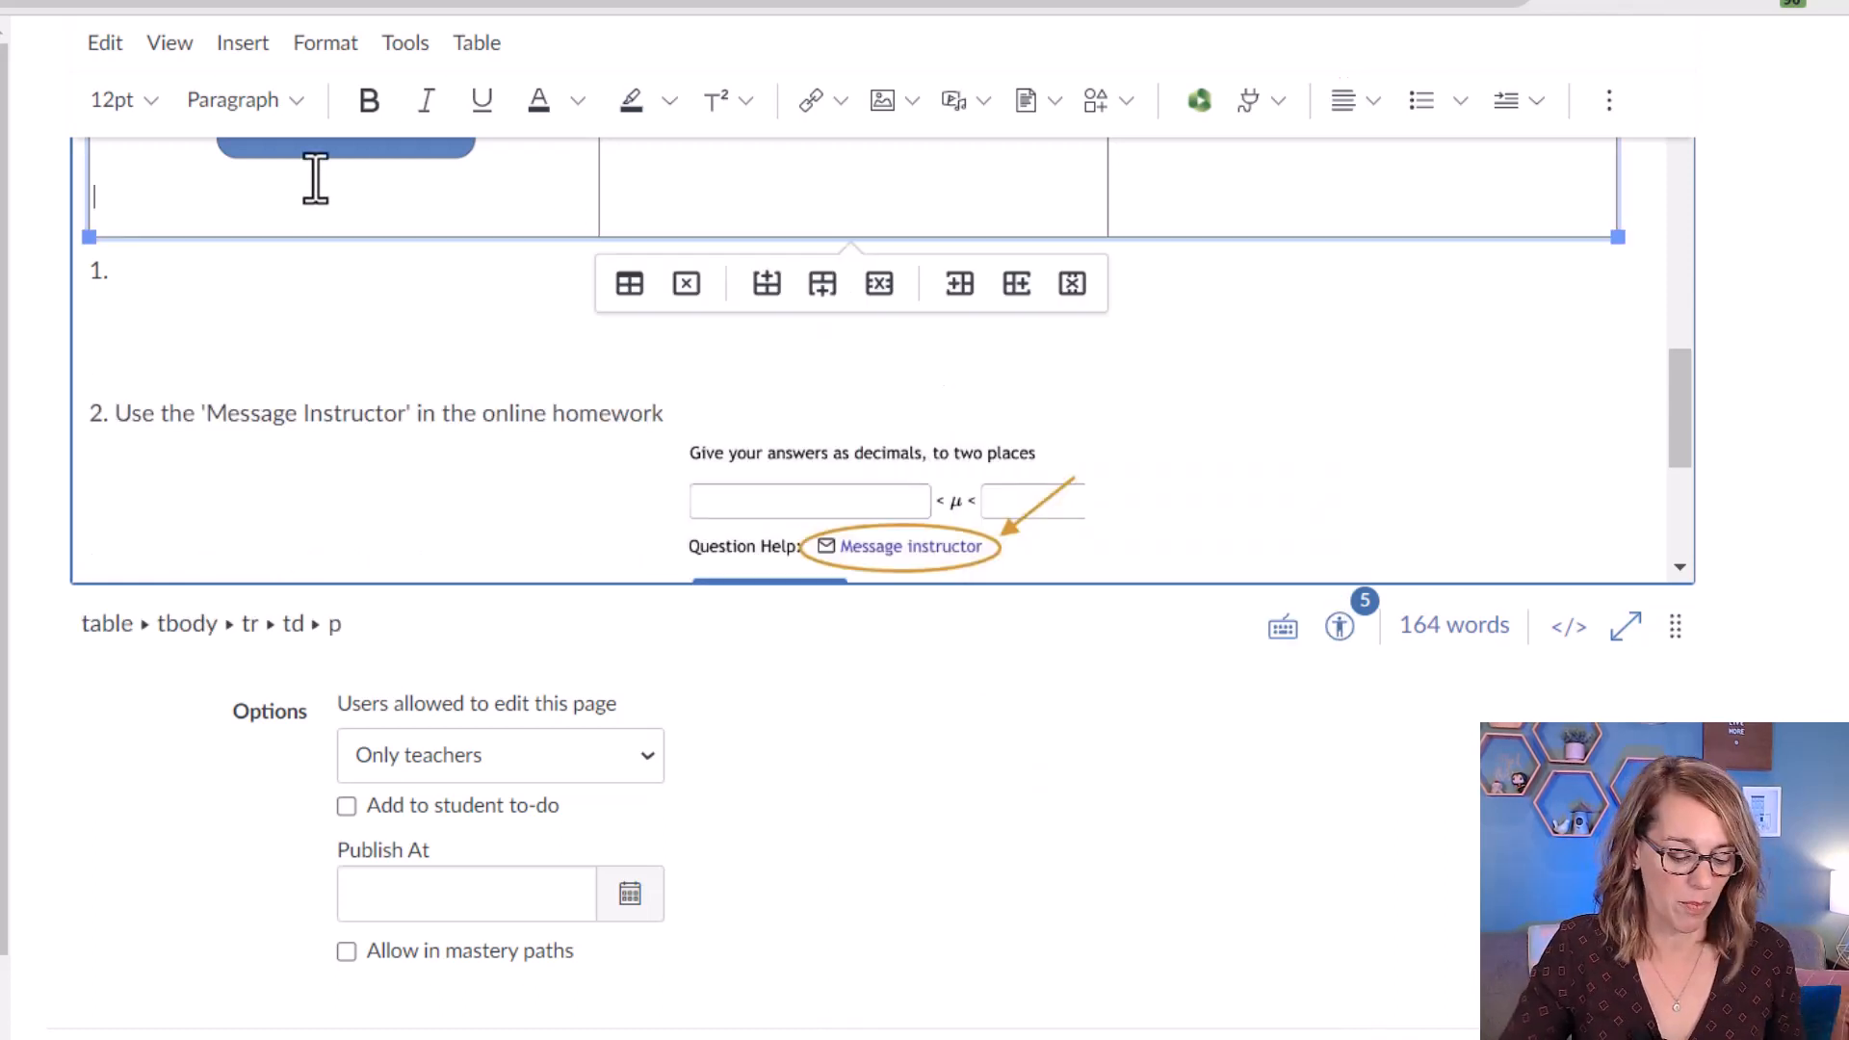
scroll(315, 178, "up", 2)
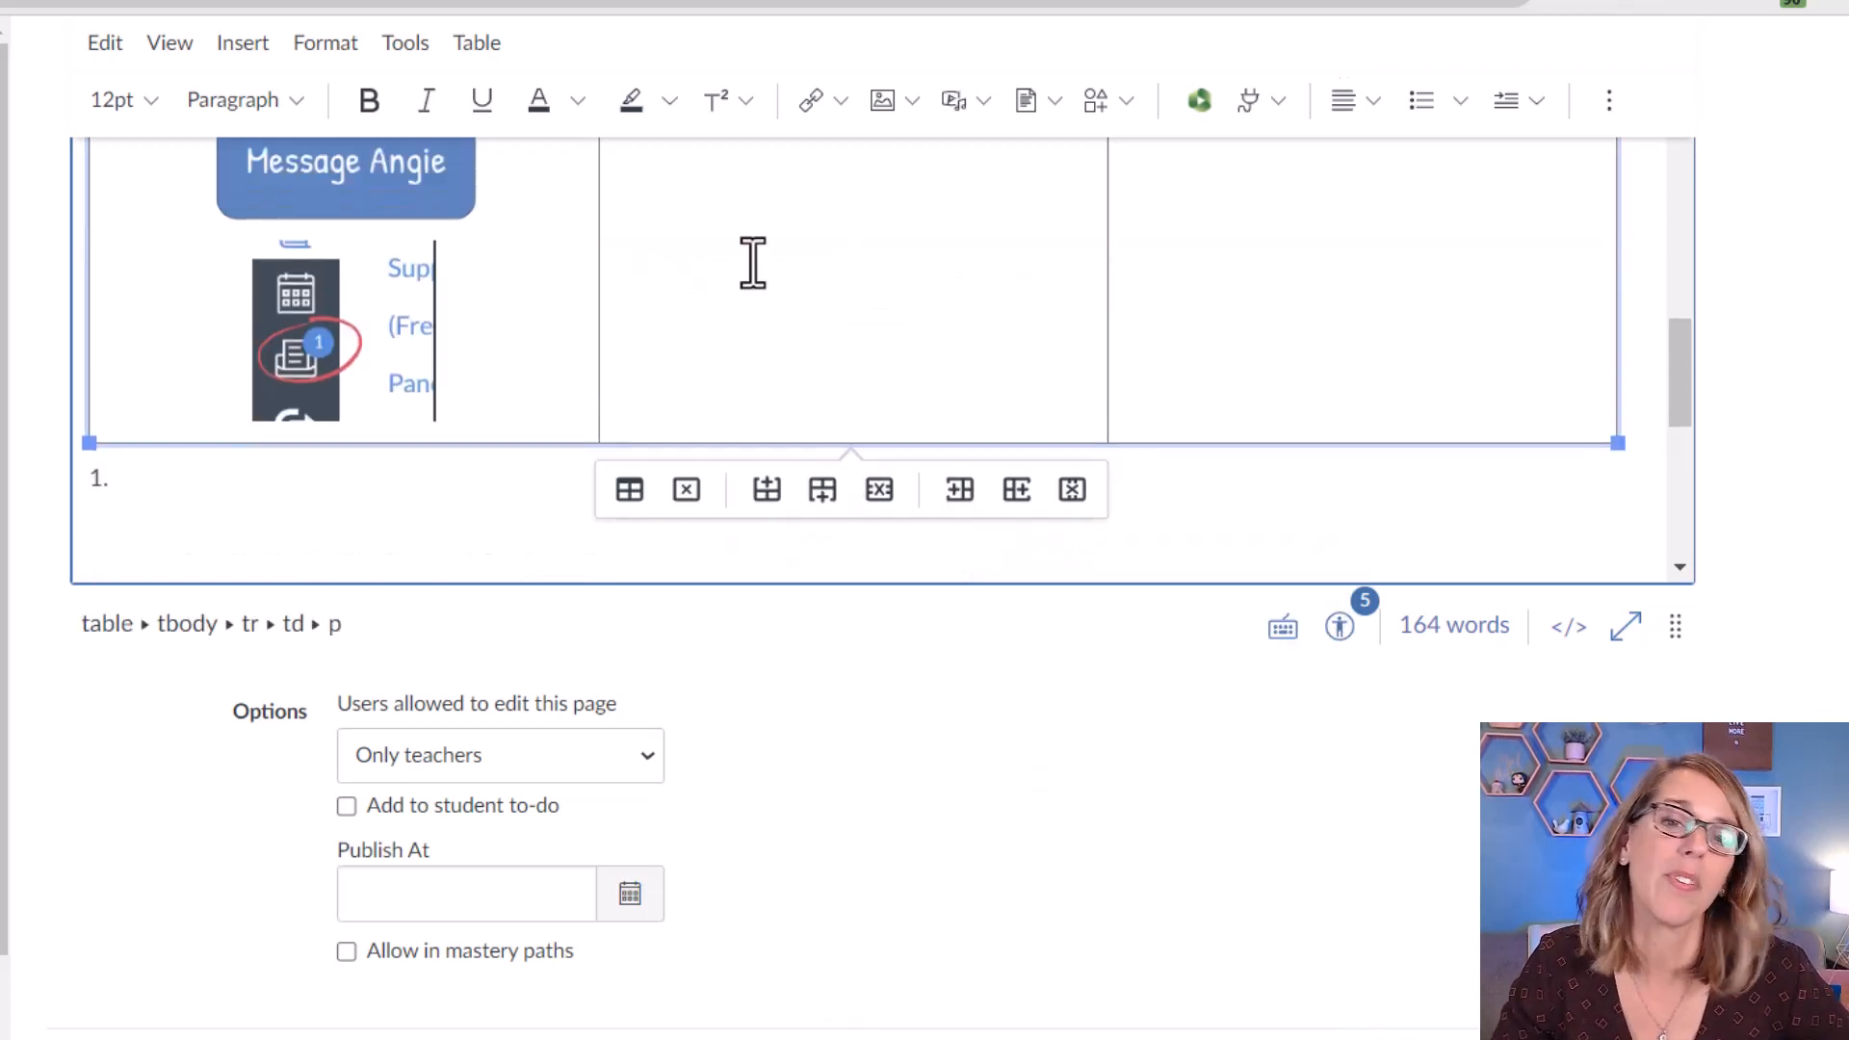
scroll(751, 265, "up", 4)
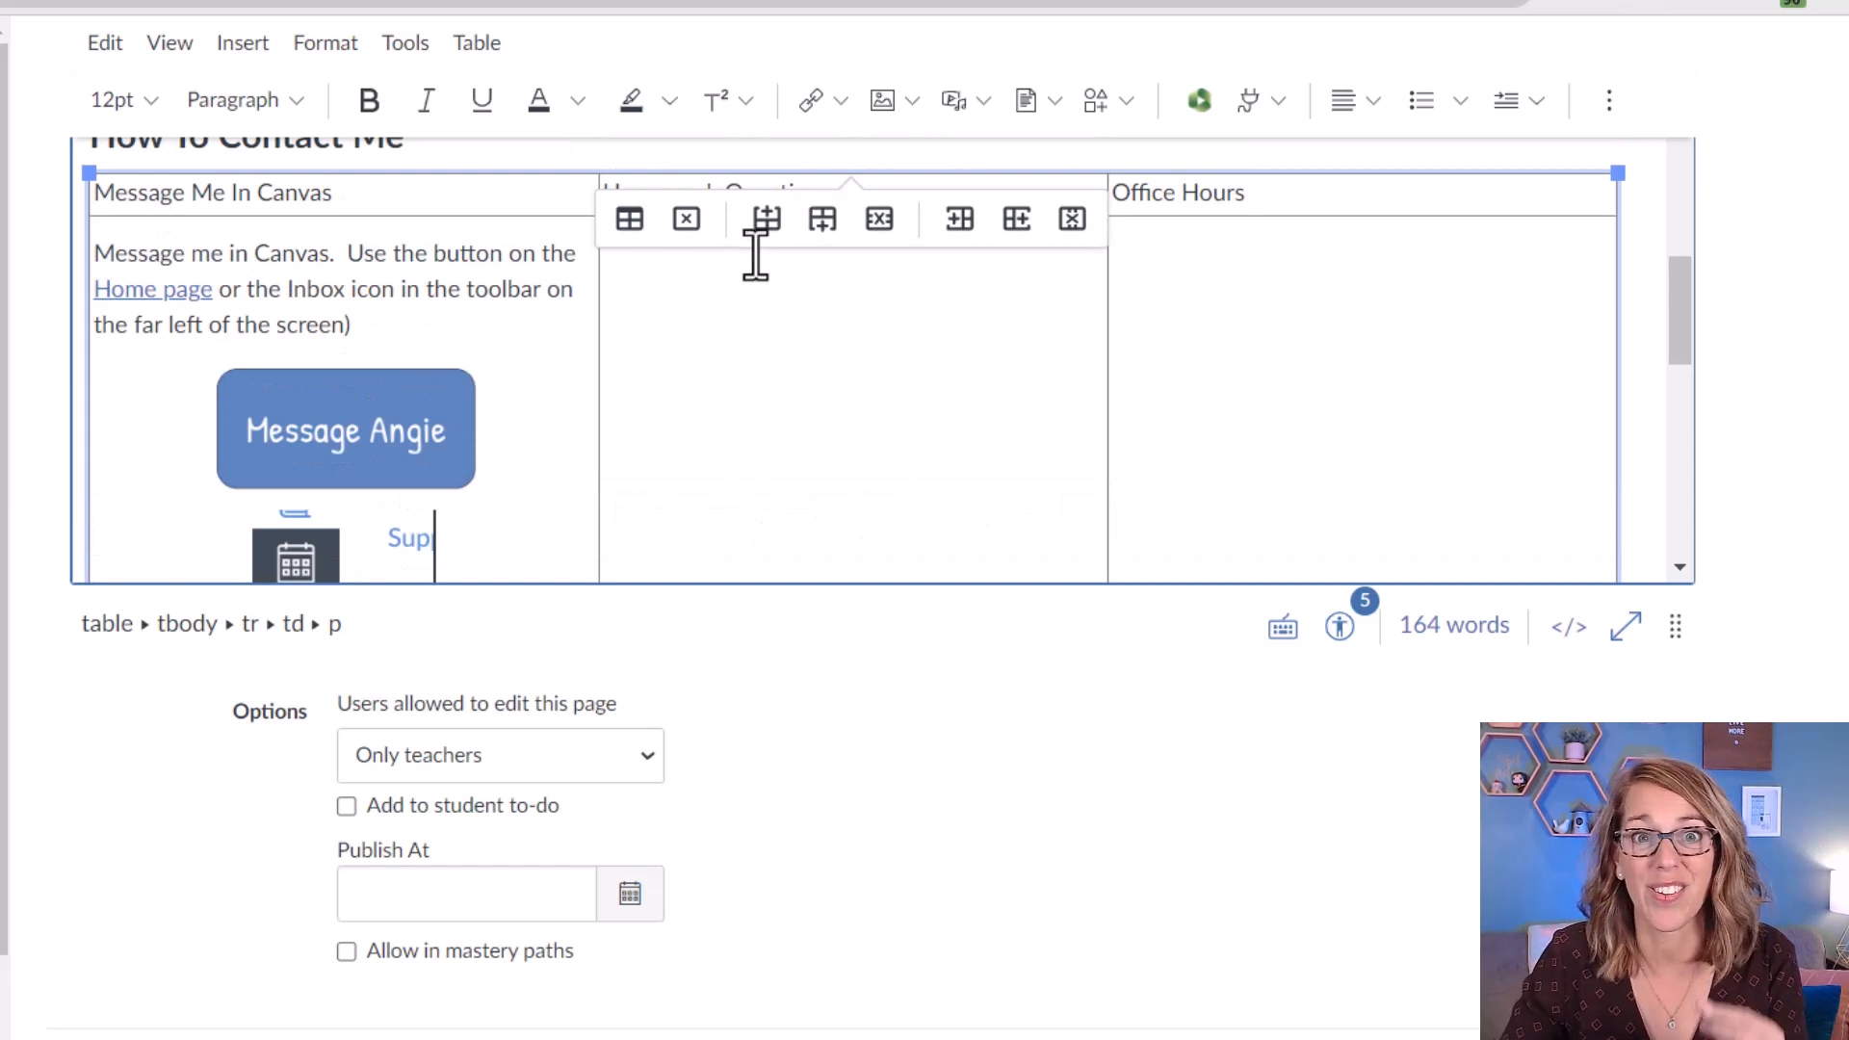
scroll(756, 404, "down", 3)
scroll(756, 405, "down", 4)
Move the homework and Zoom office hour content into columns two and three and delete the empty list items.
right_click(1007, 383)
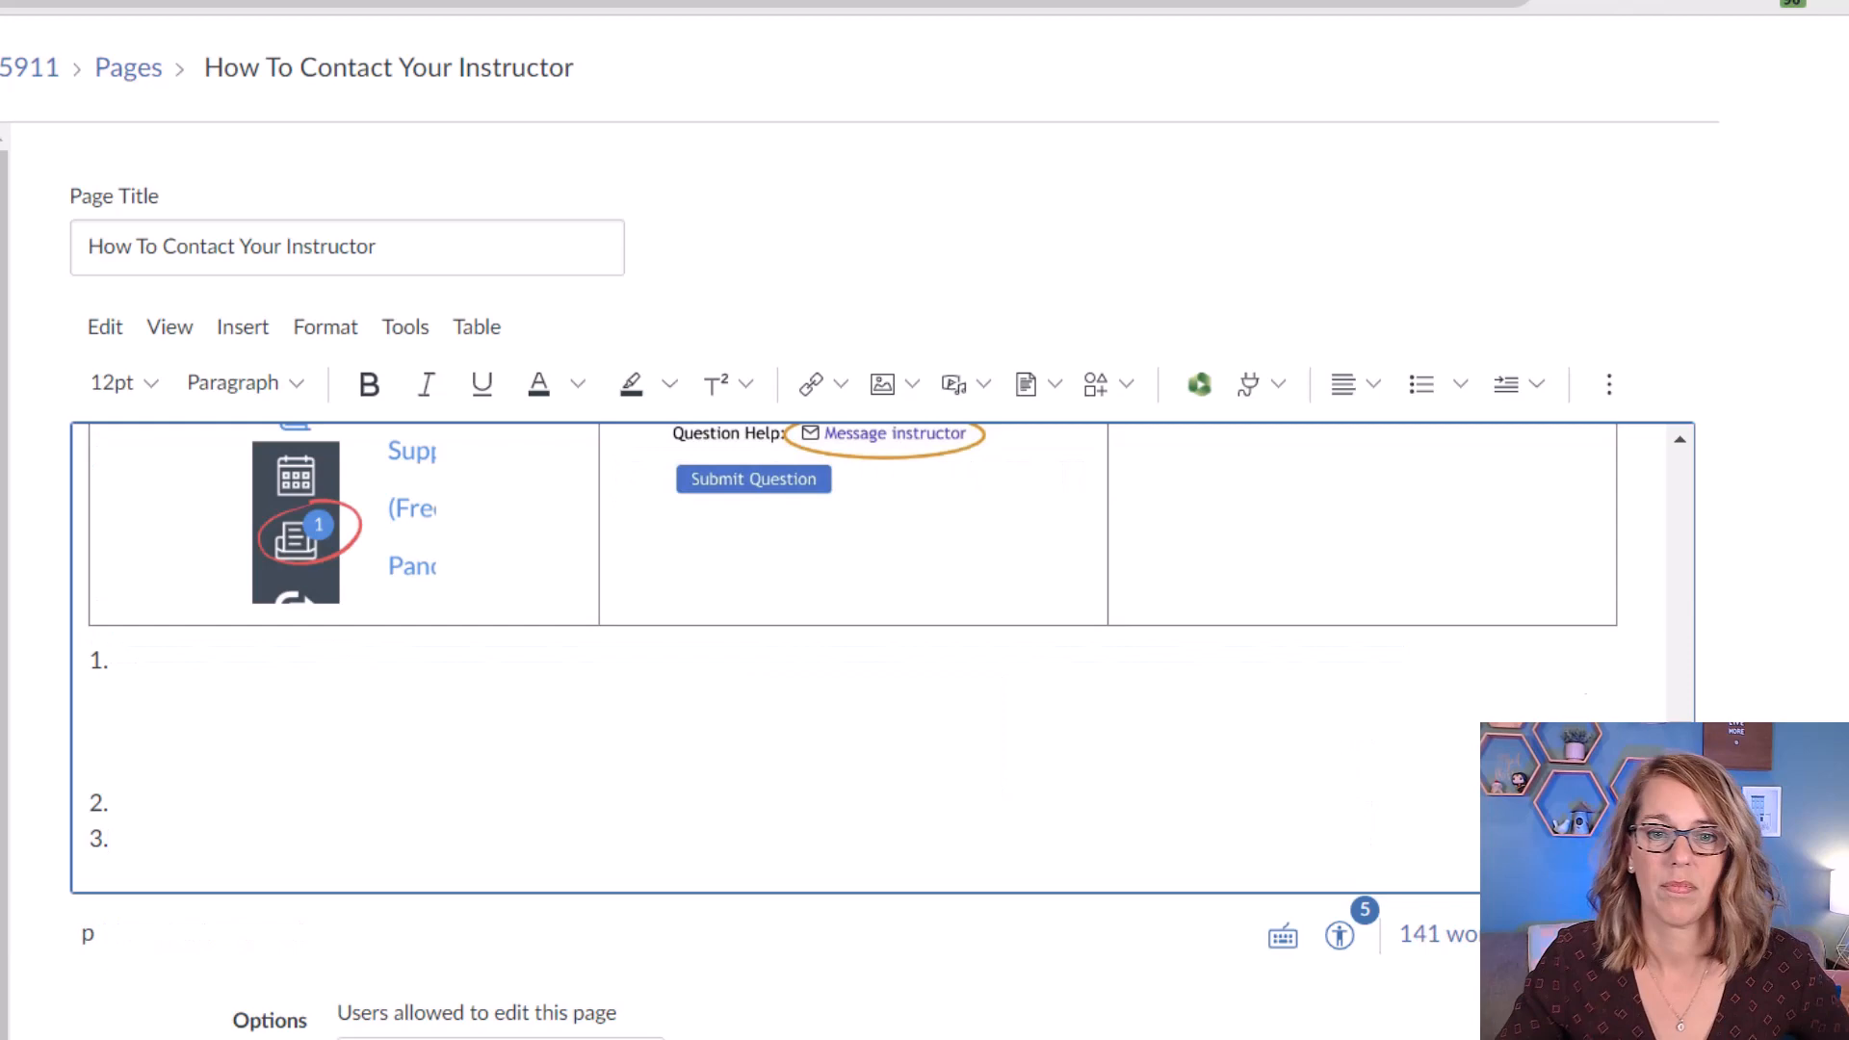
left_click(1238, 558)
scroll(722, 650, "down", 3)
left_click_drag(117, 660, 87, 852)
key("Delete")
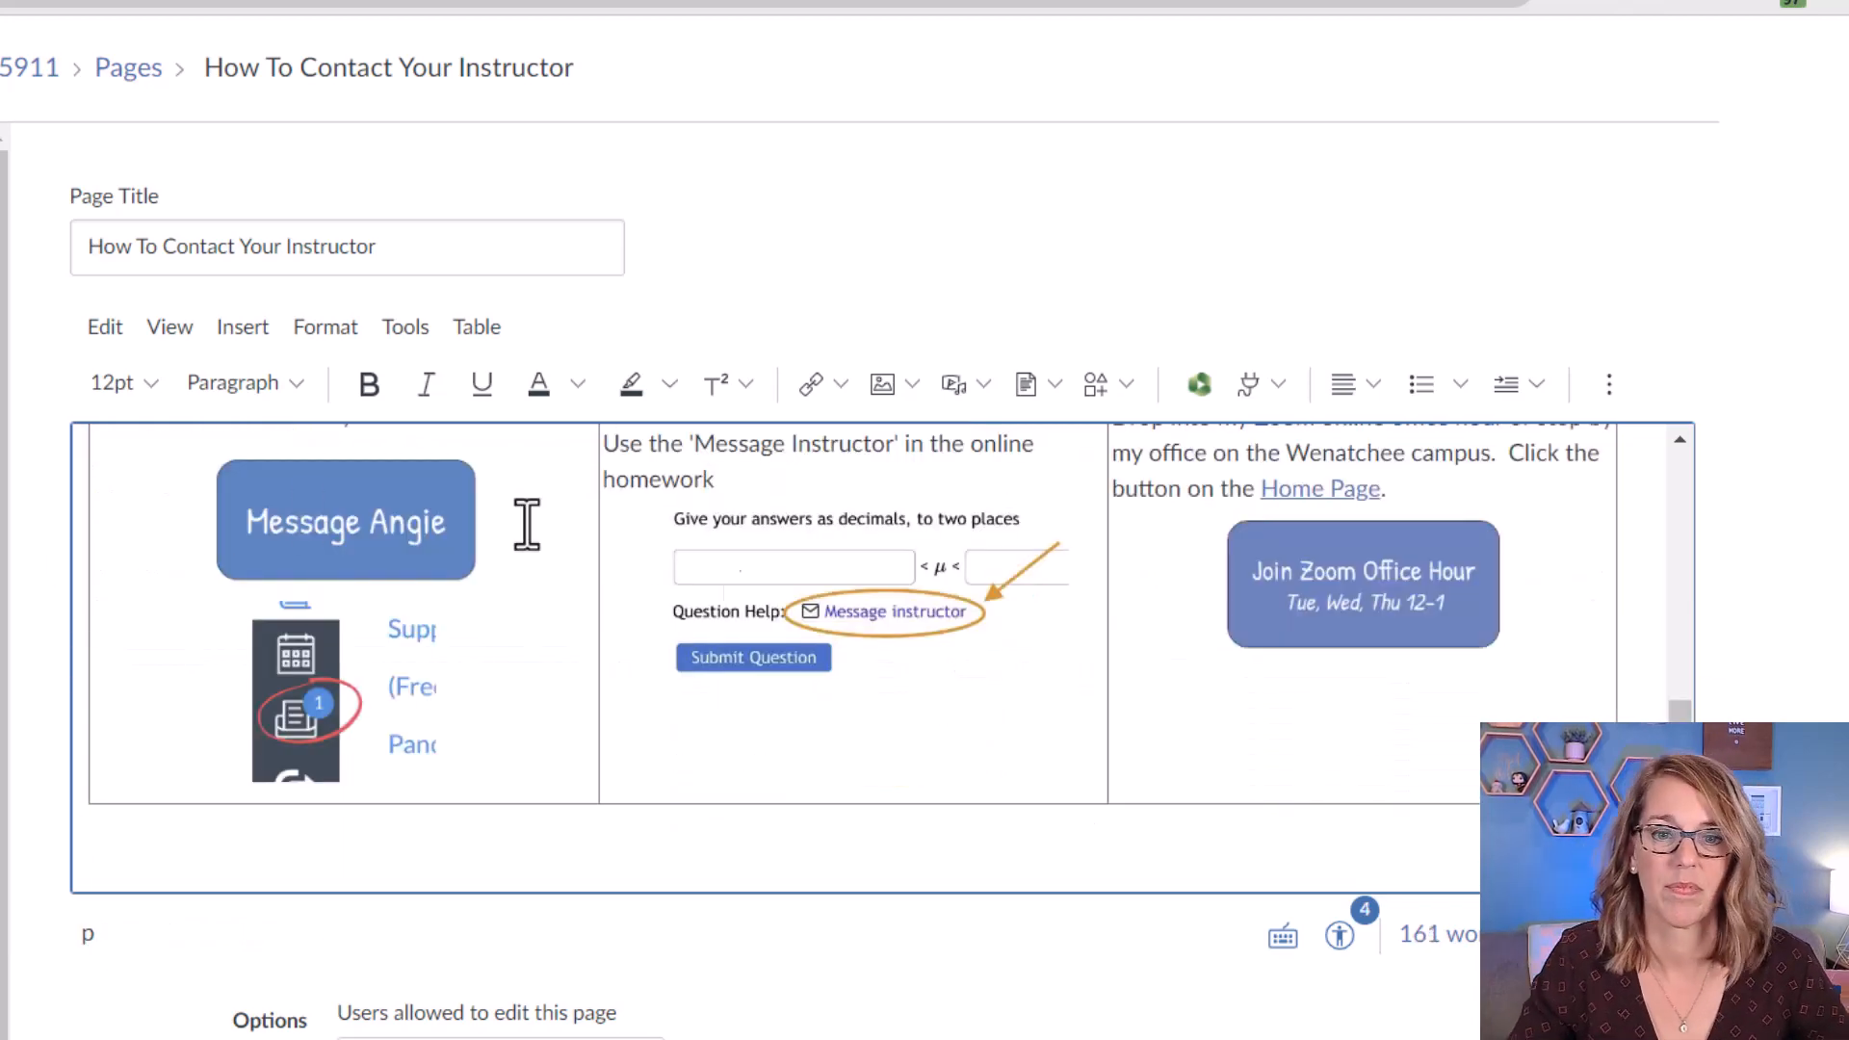
scroll(528, 523, "up", 3)
left_click(1105, 843)
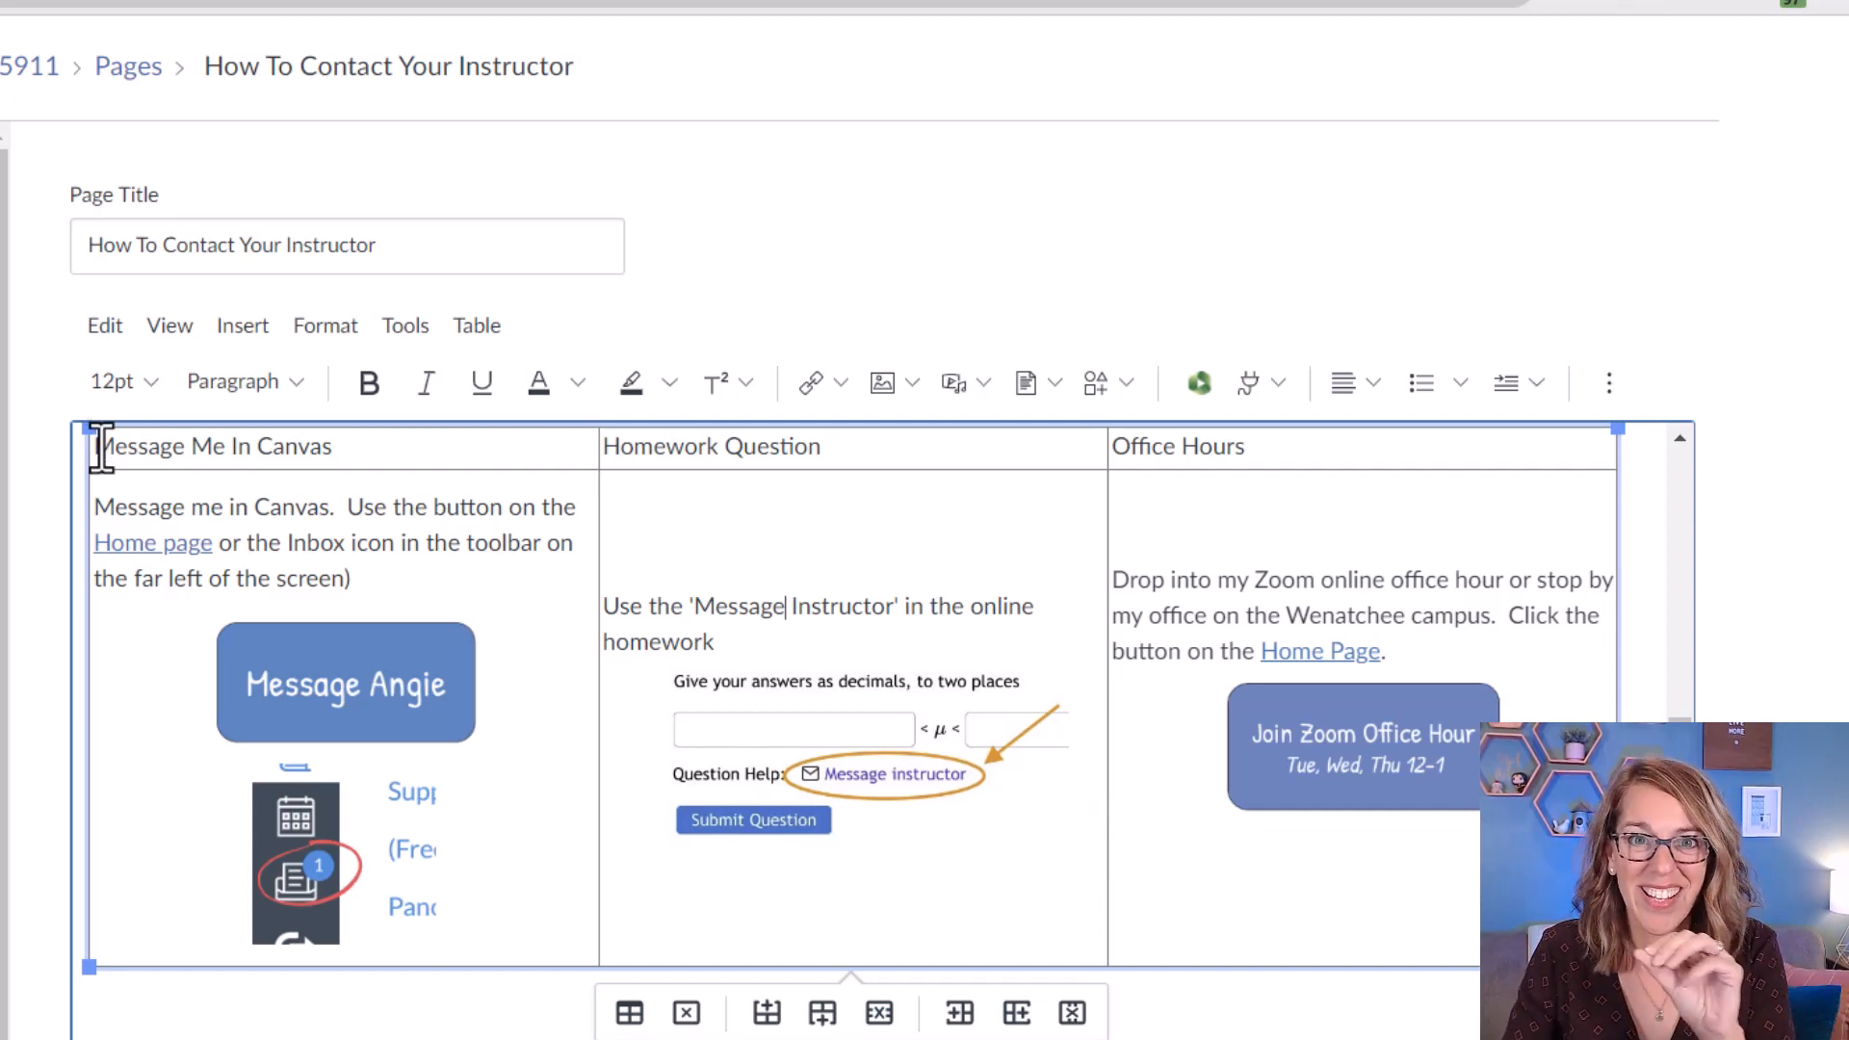
scroll(98, 448, "up", 3)
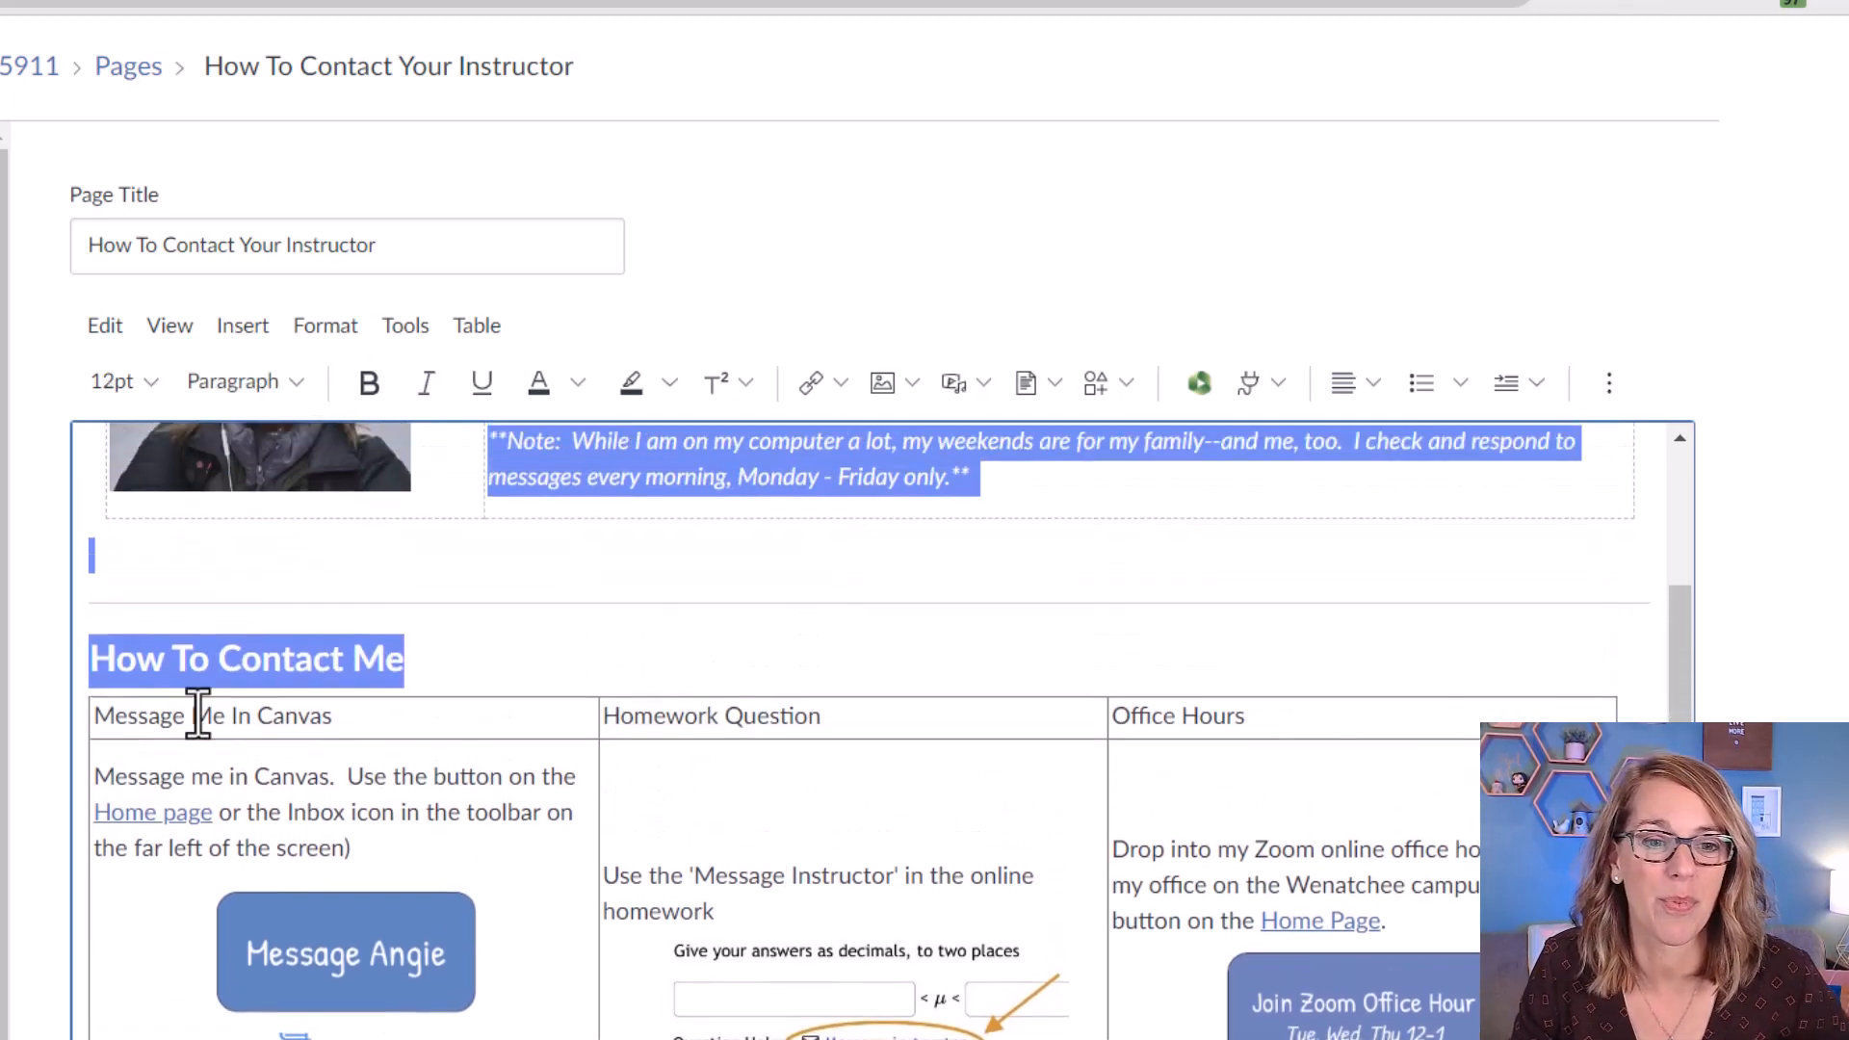
Select the three header cells and make them bold with centered alignment.
left_click_drag(94, 714, 1178, 751)
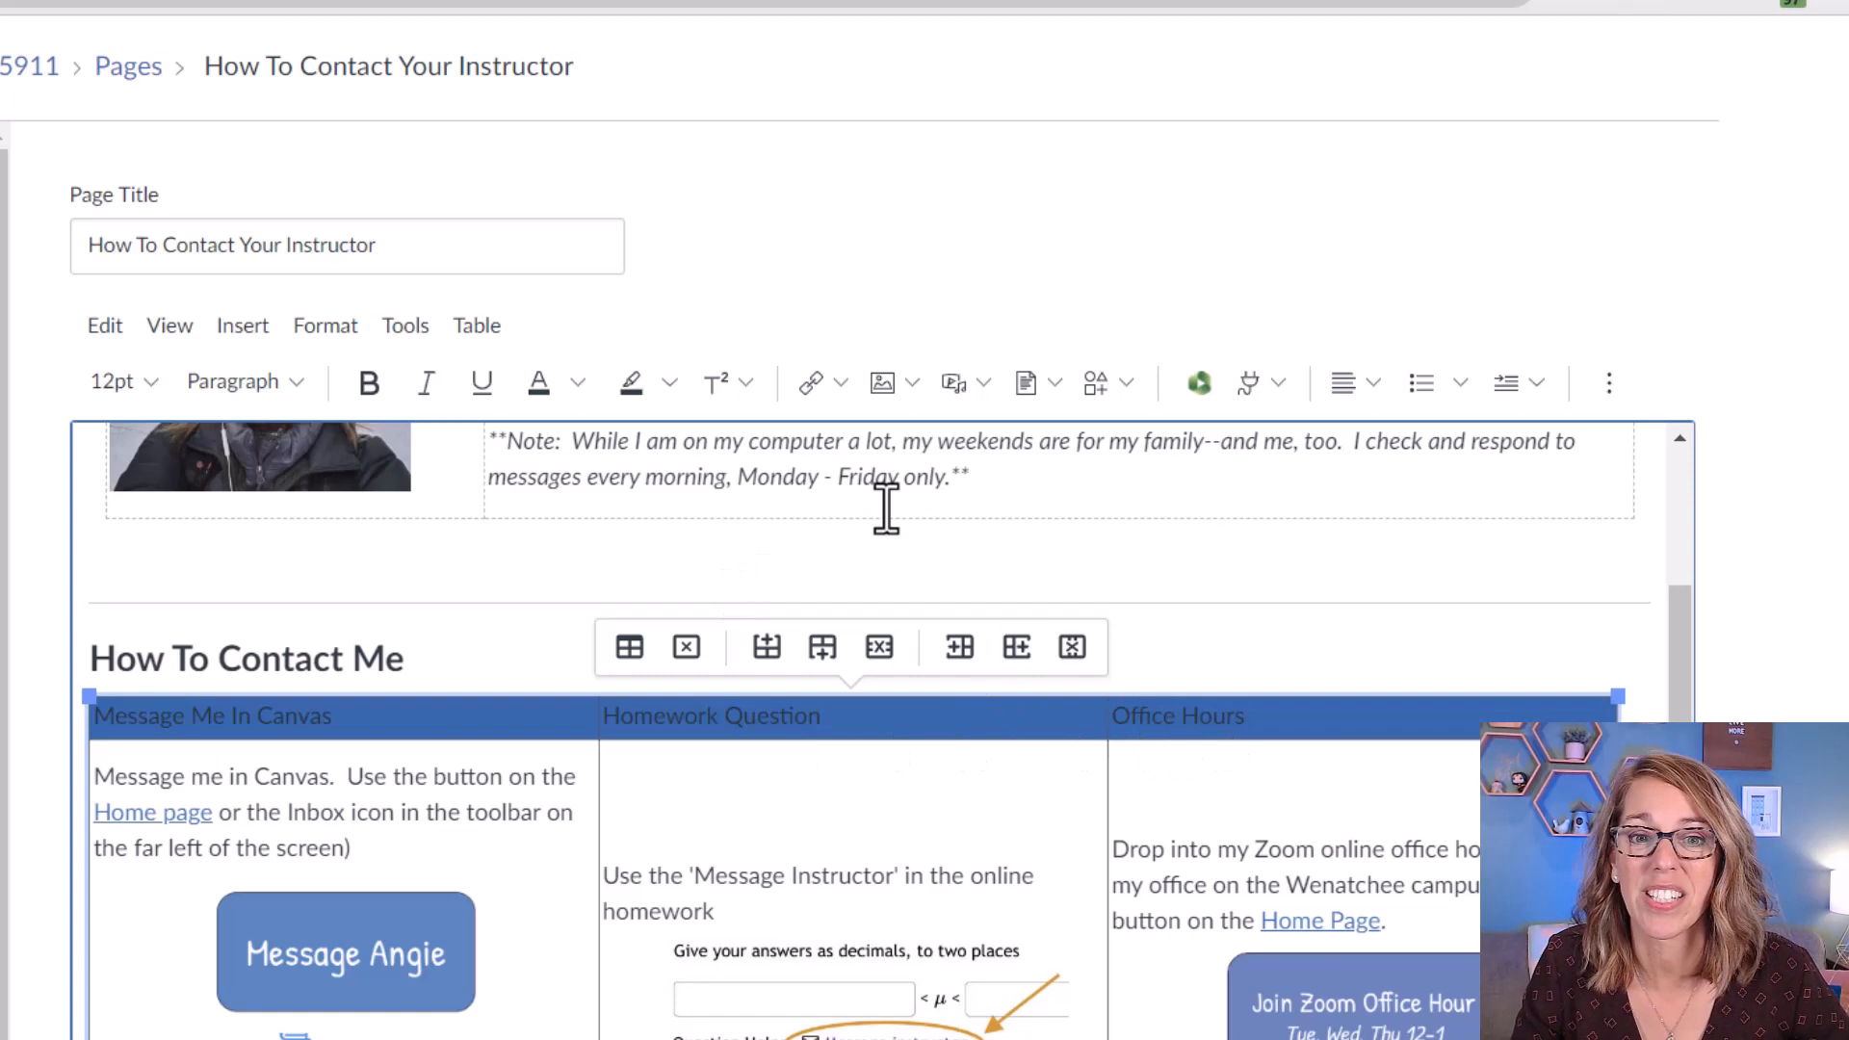
left_click(372, 384)
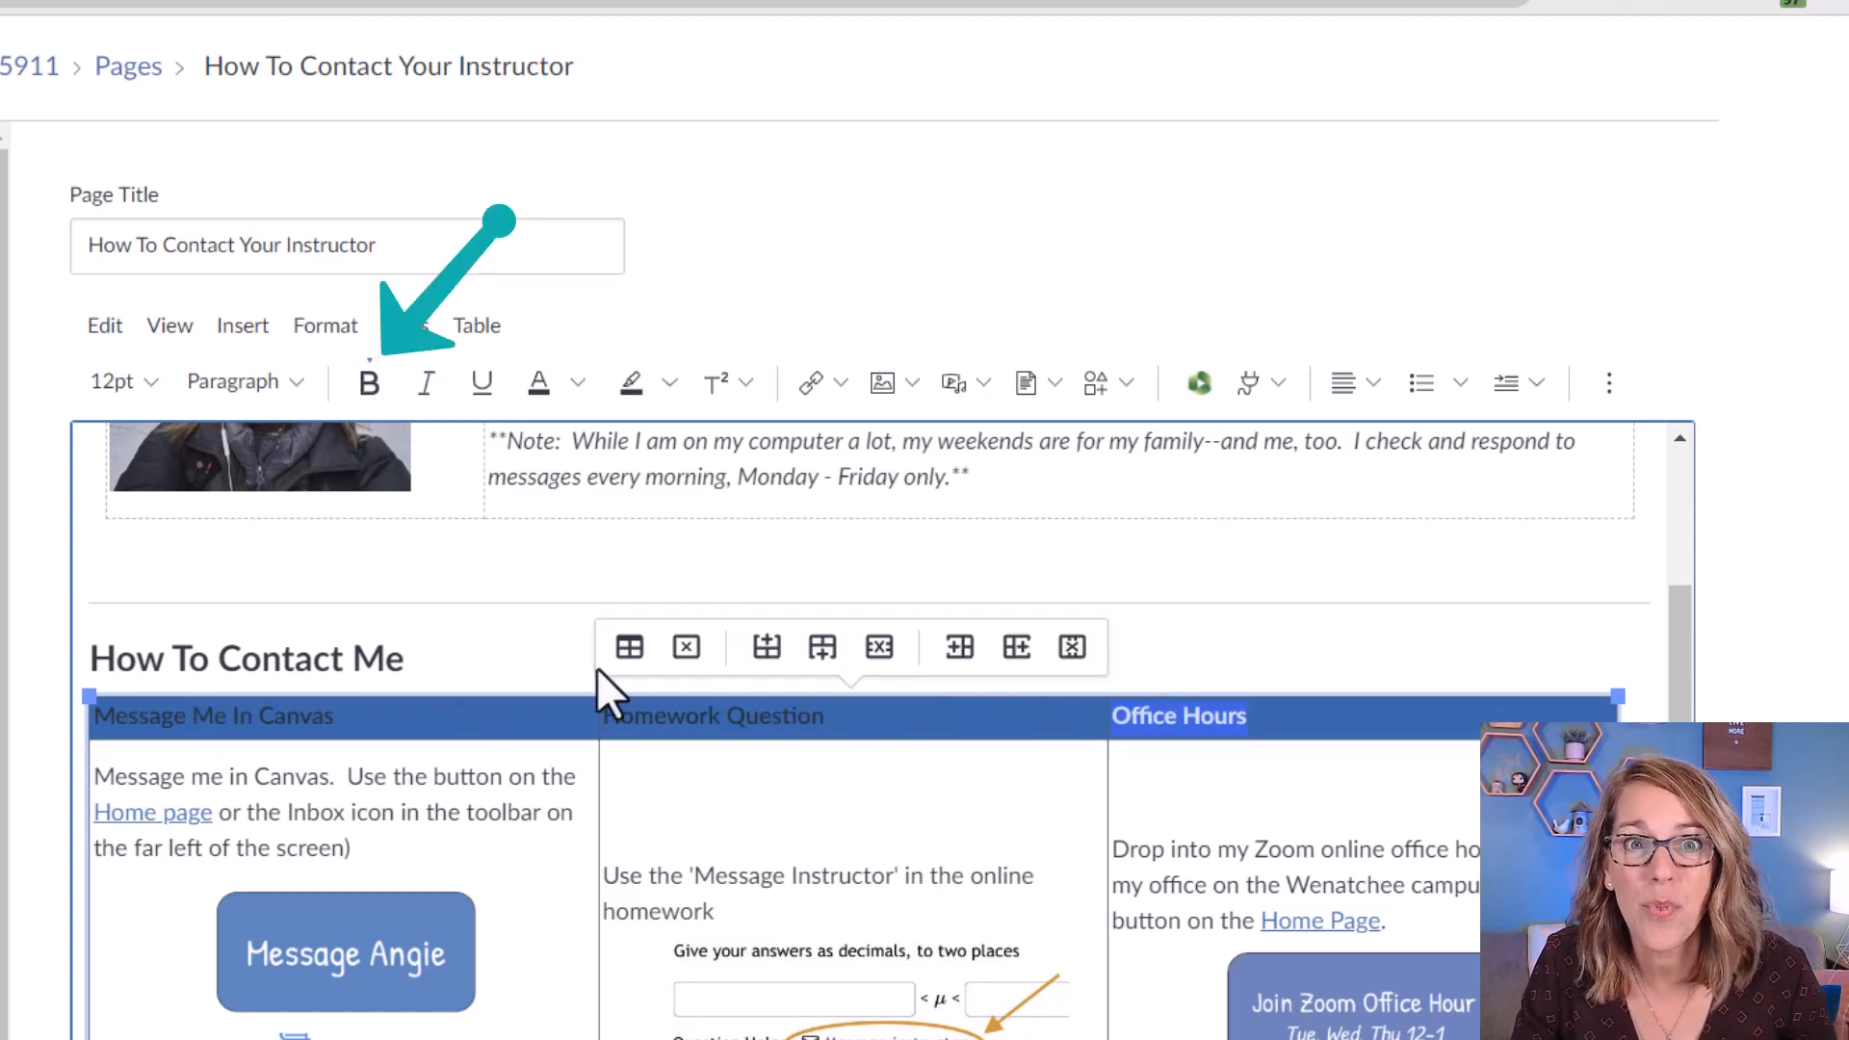
left_click(1371, 394)
left_click(1423, 483)
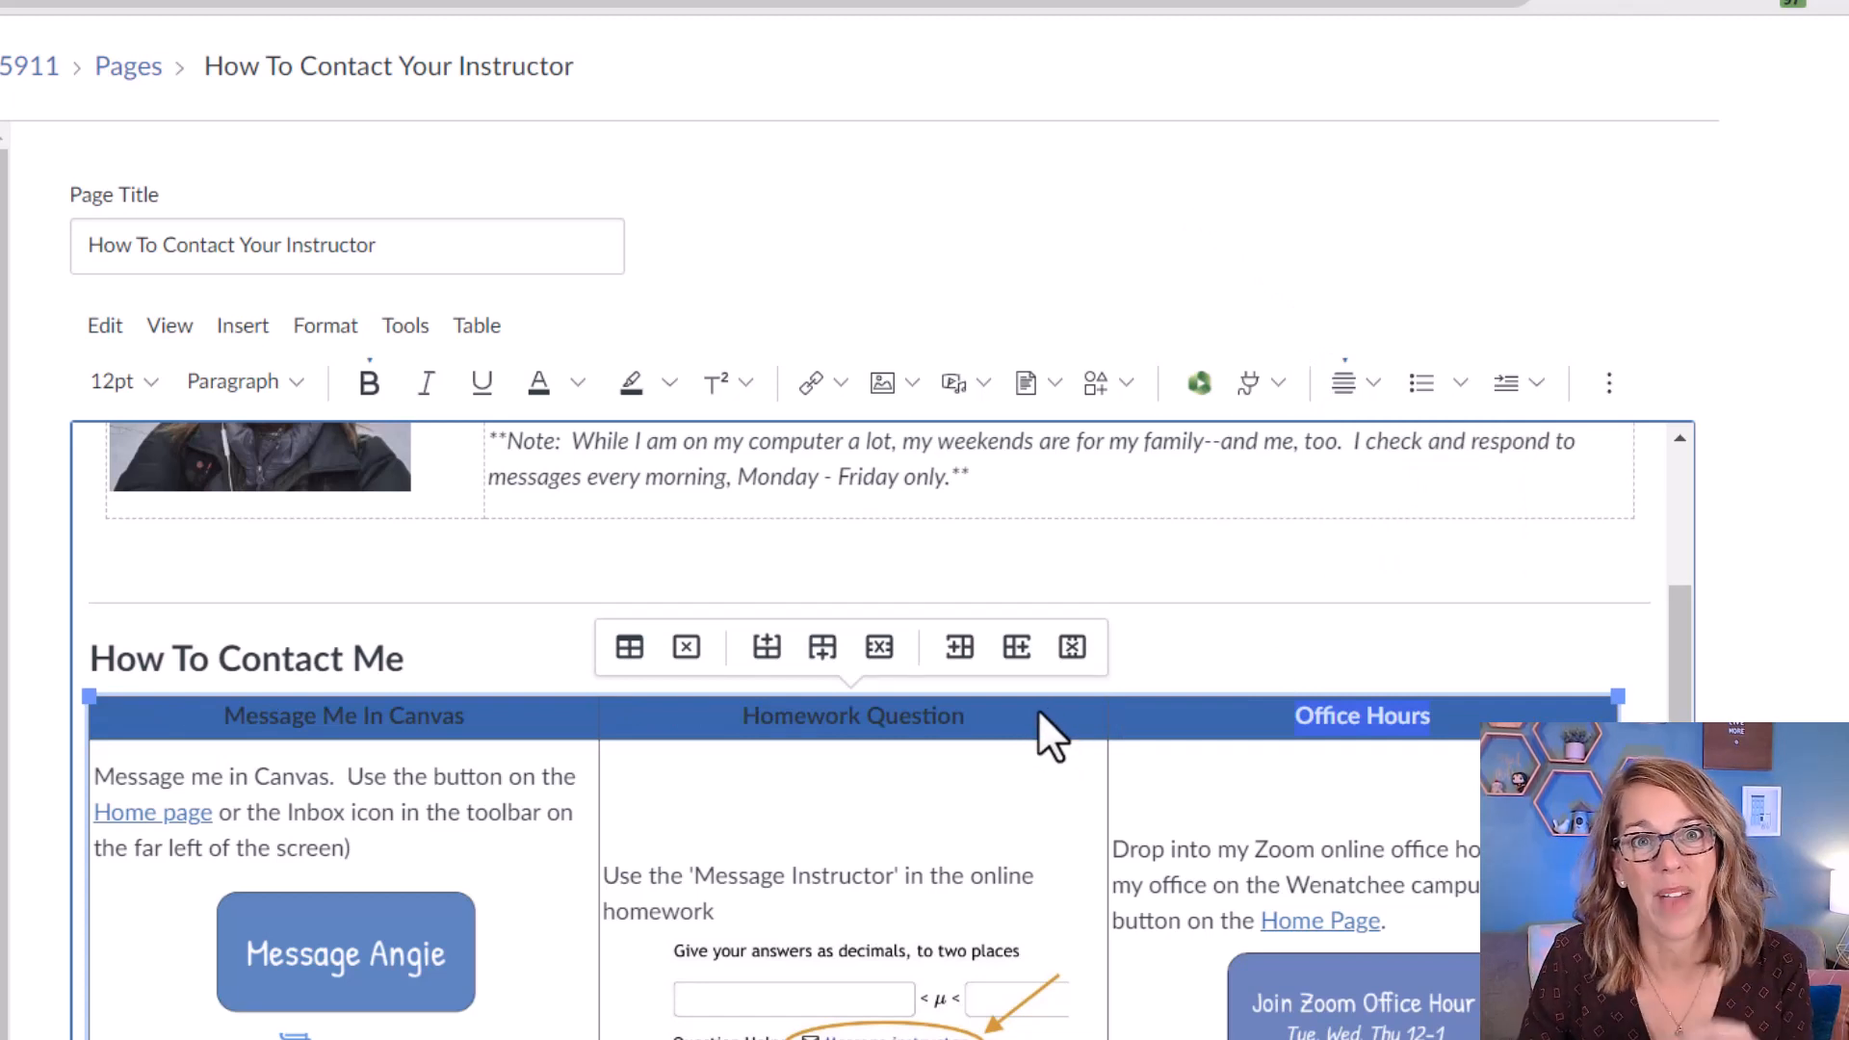
Set the header cells' background to Medium Gray (#CED4D9) via advanced cell properties and save.
left_click(486, 333)
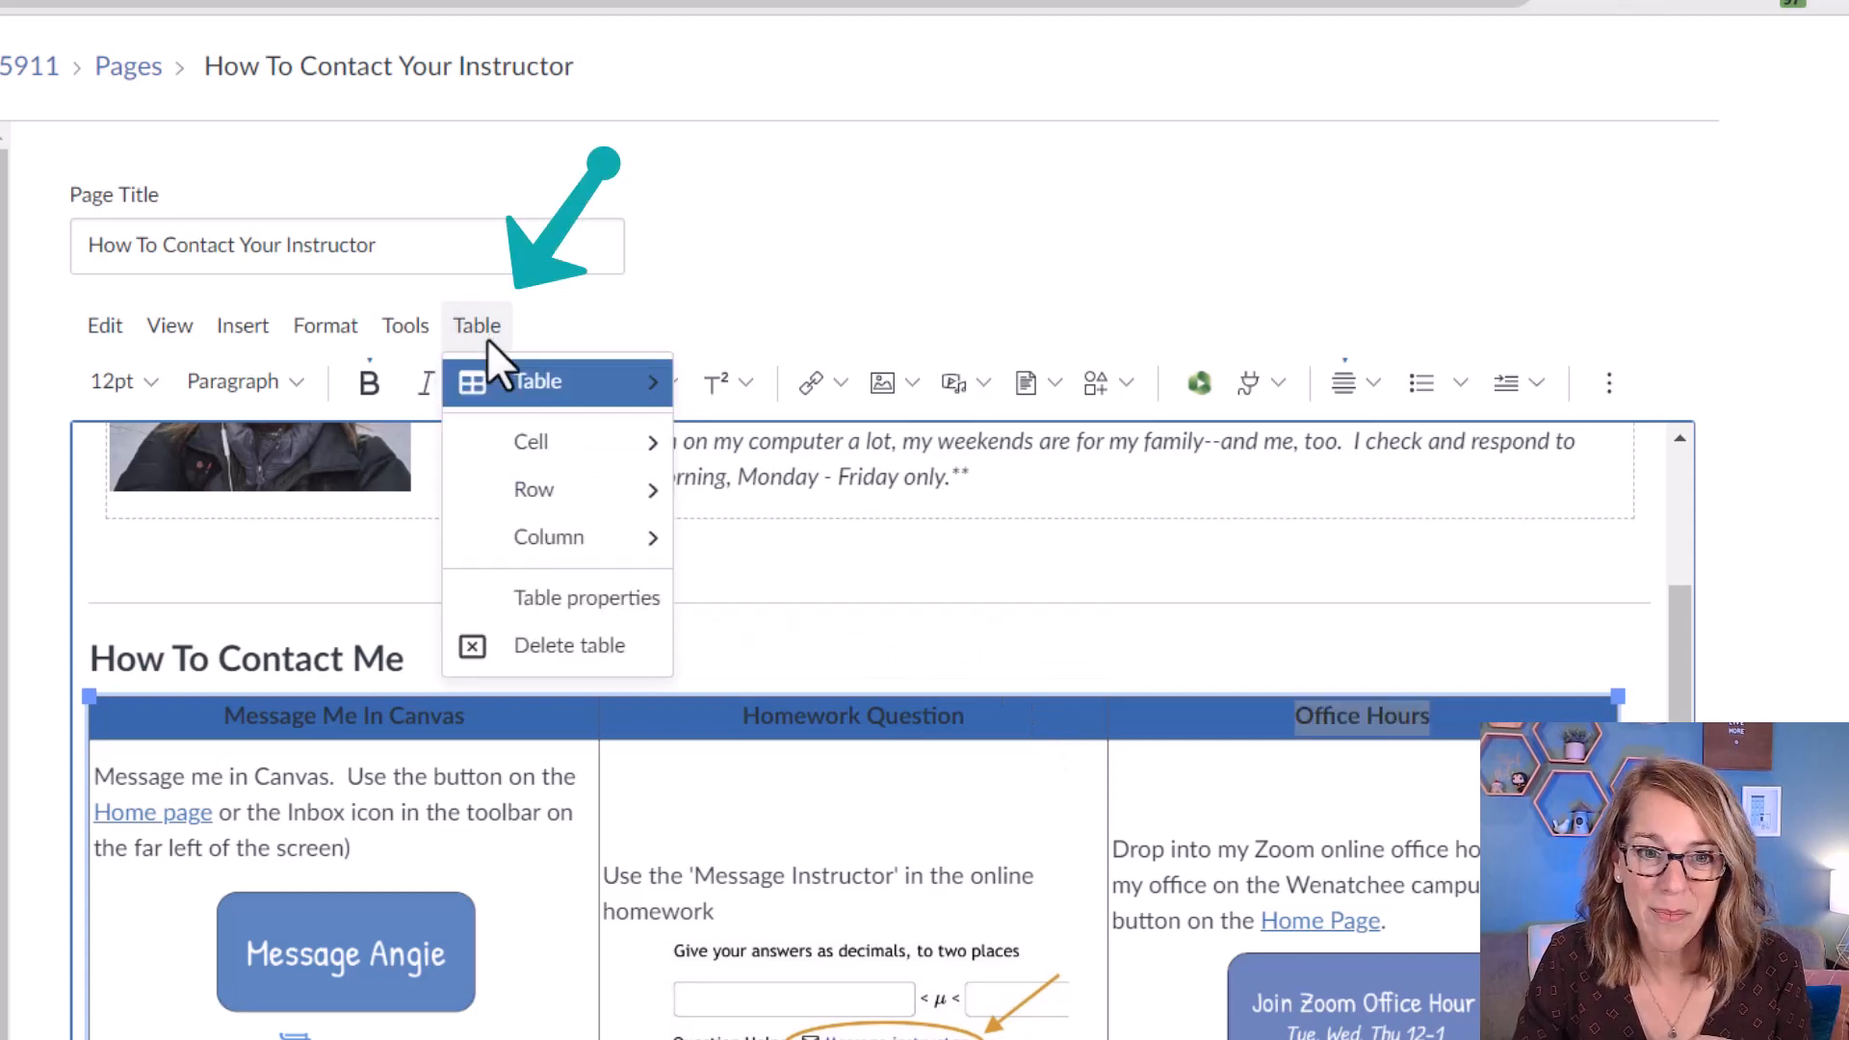
mouse_move(532, 443)
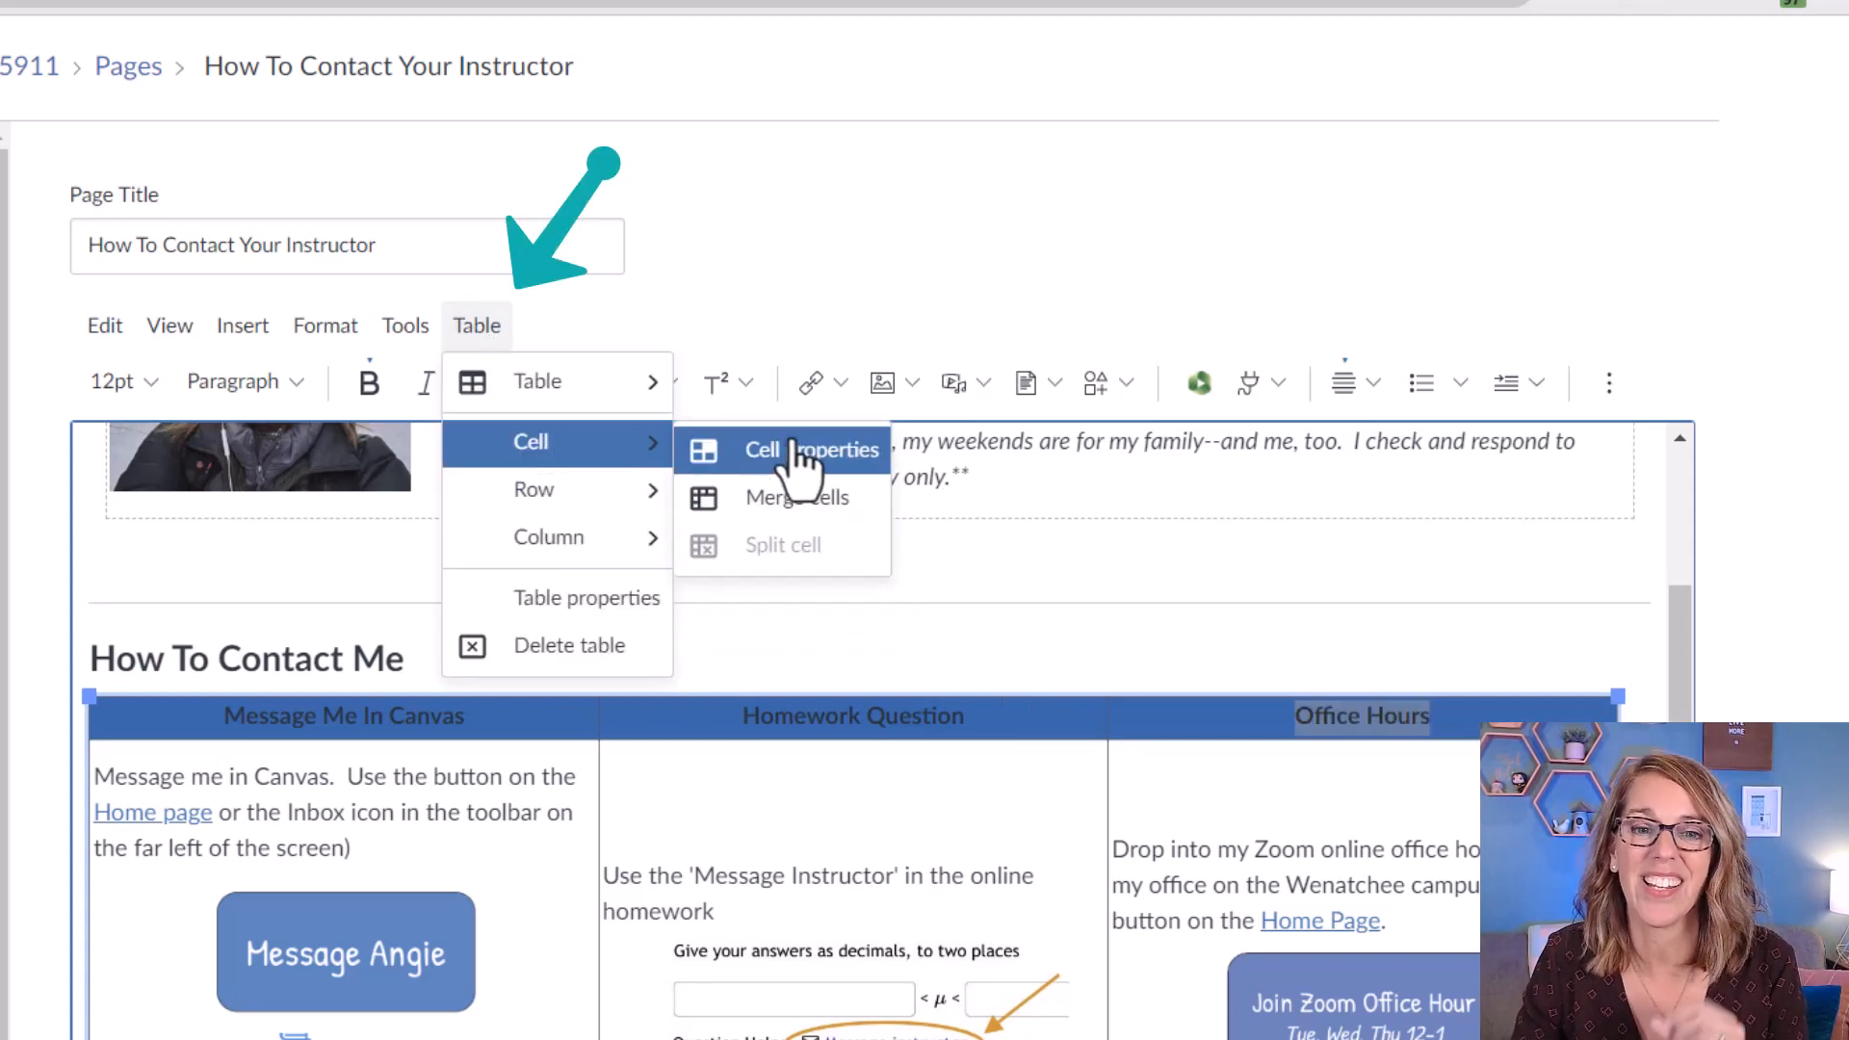
left_click(797, 460)
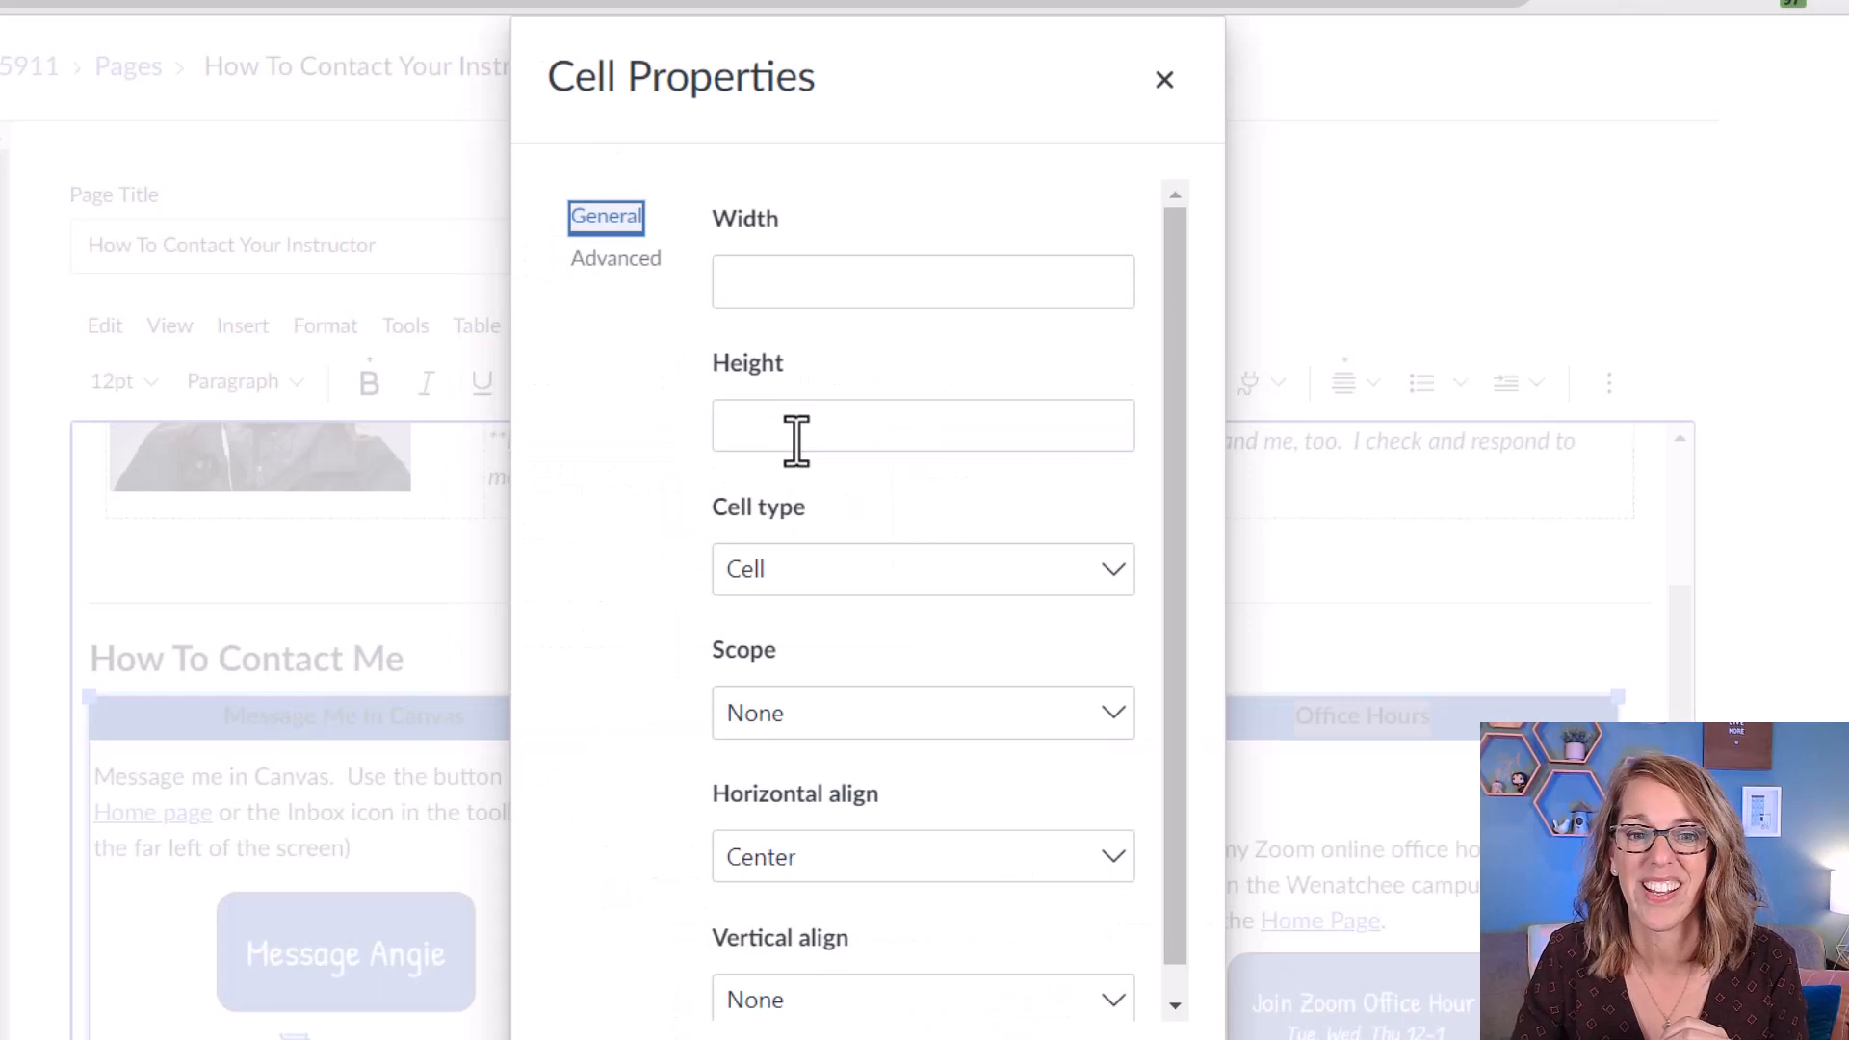
left_click(615, 260)
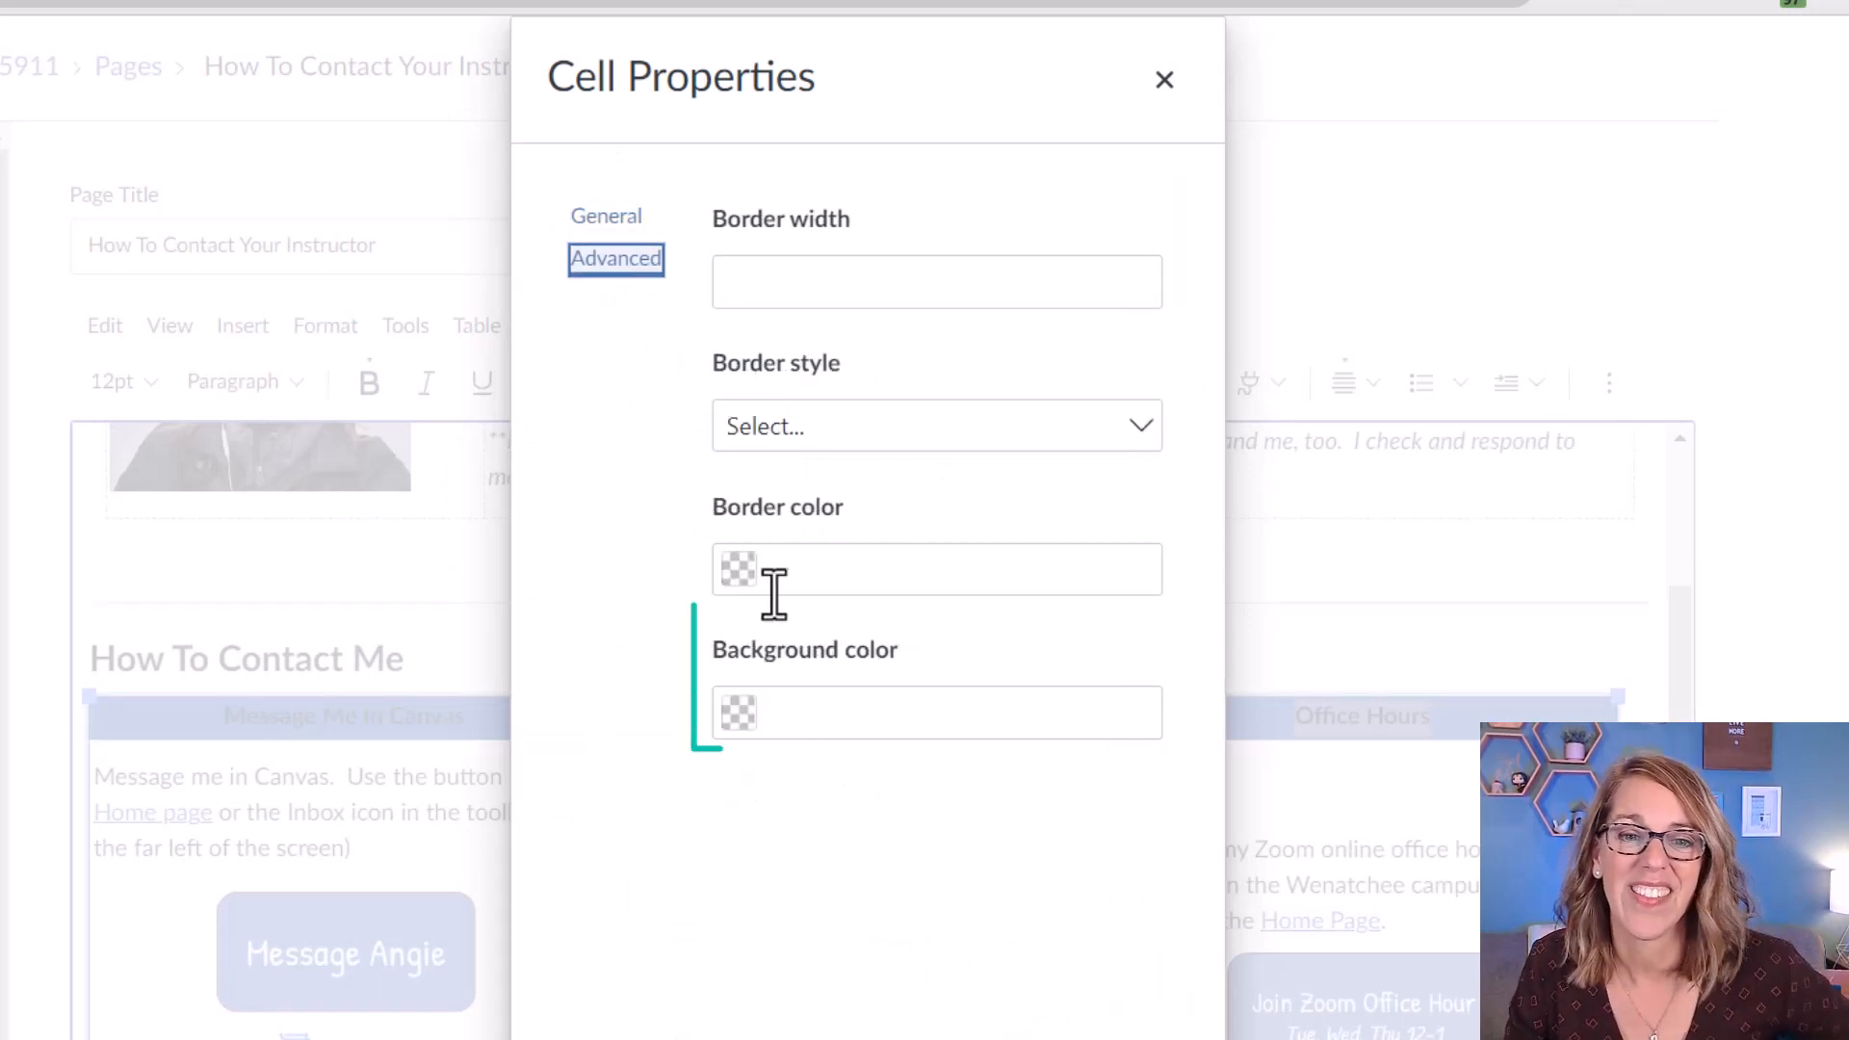
left_click(741, 716)
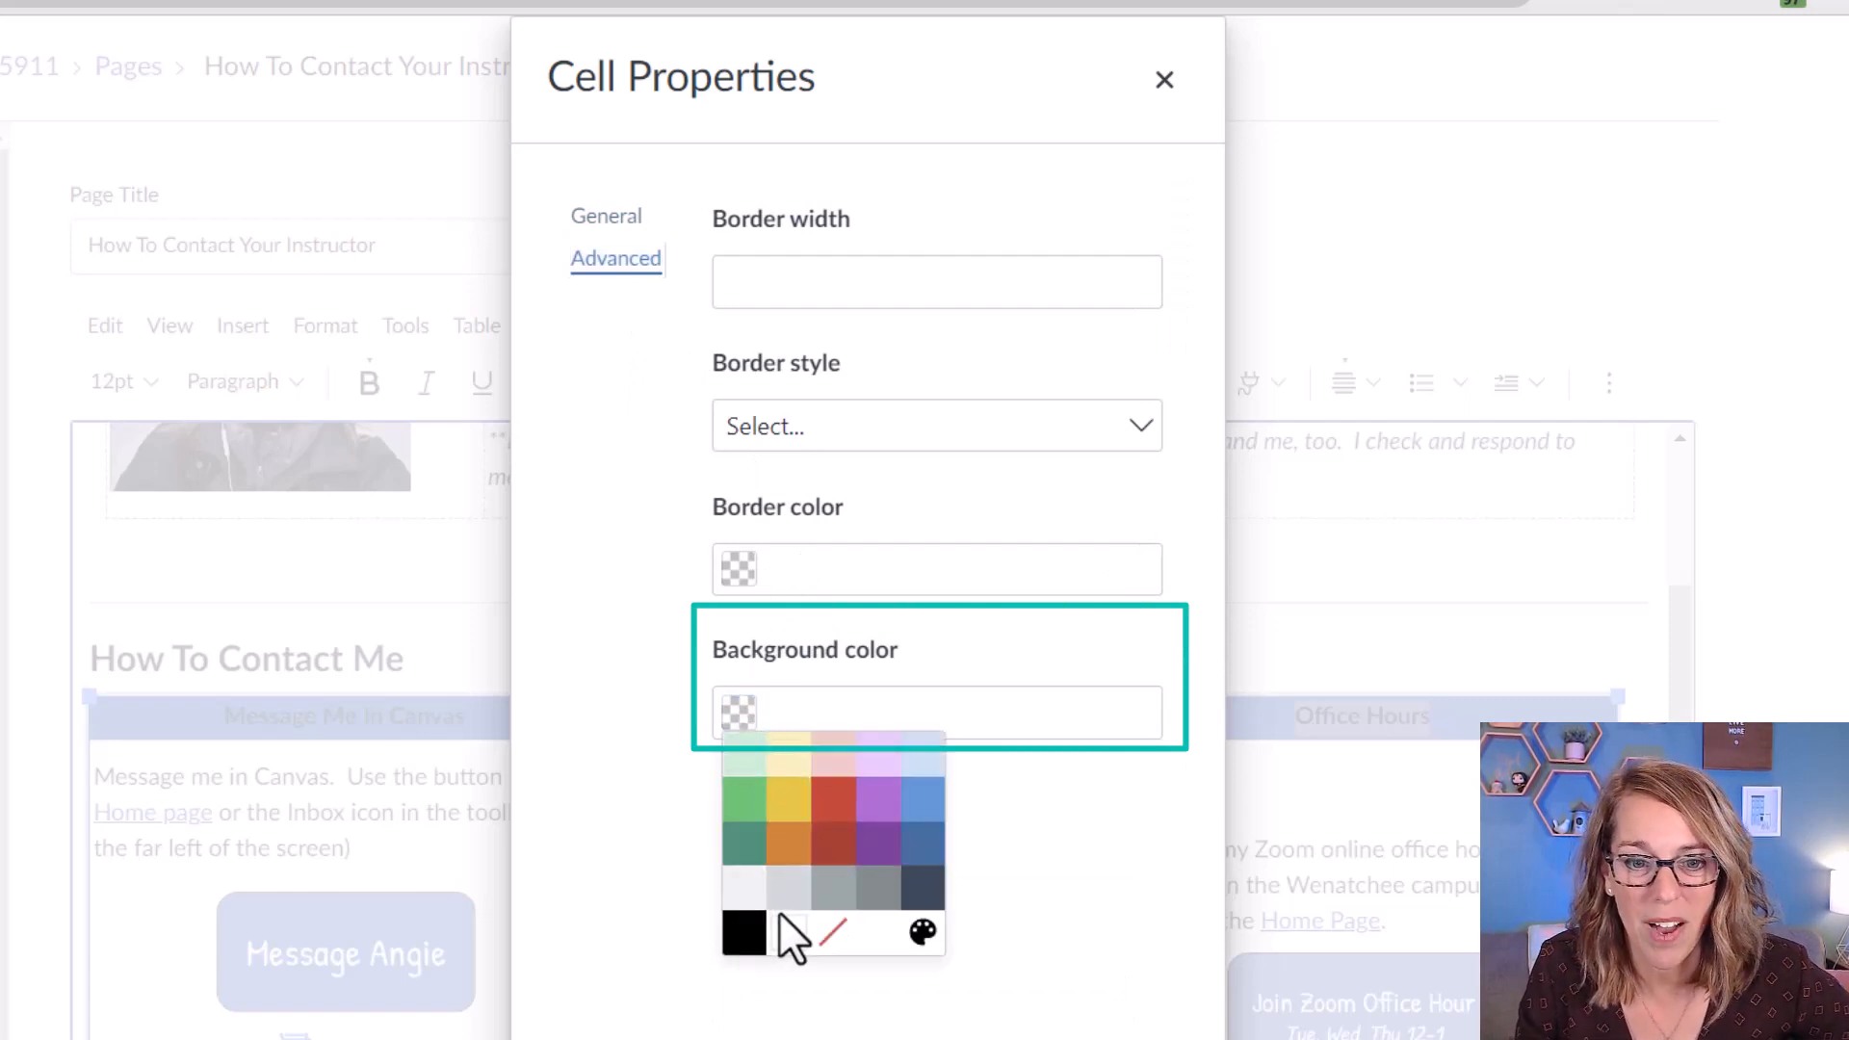
left_click(788, 892)
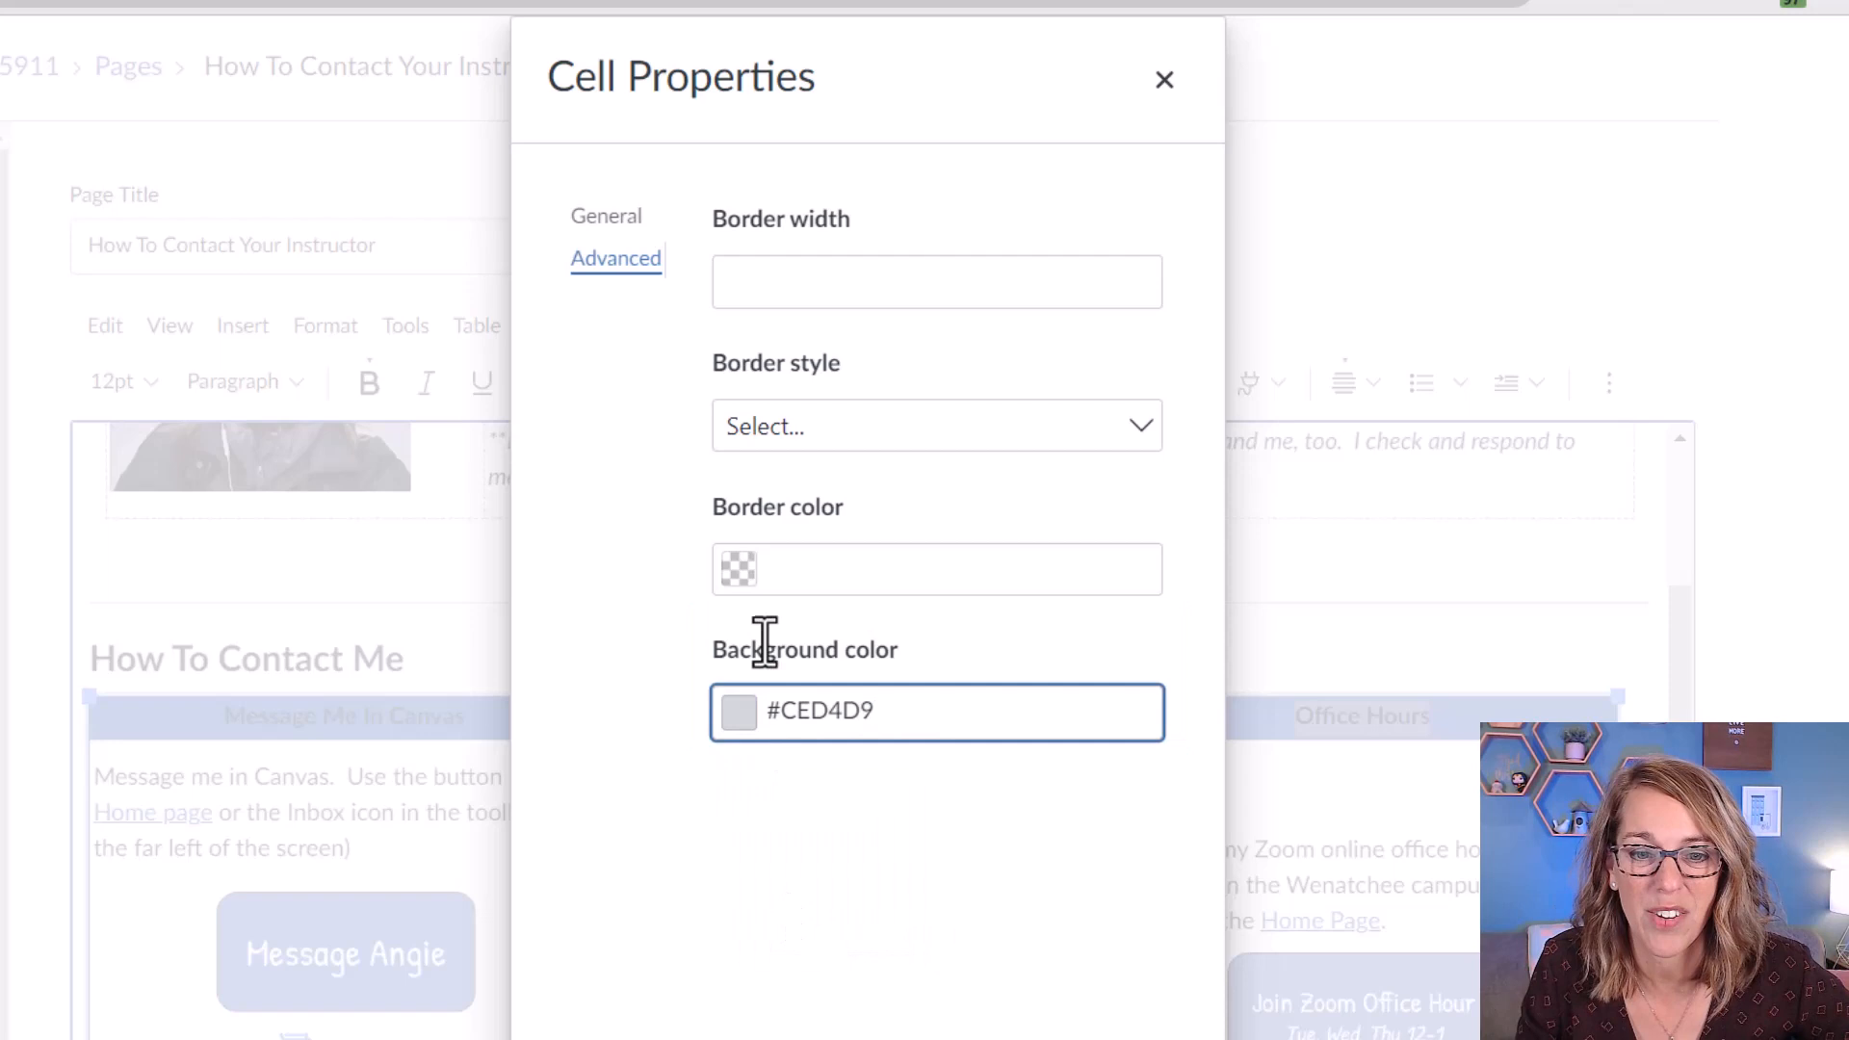
key("Return")
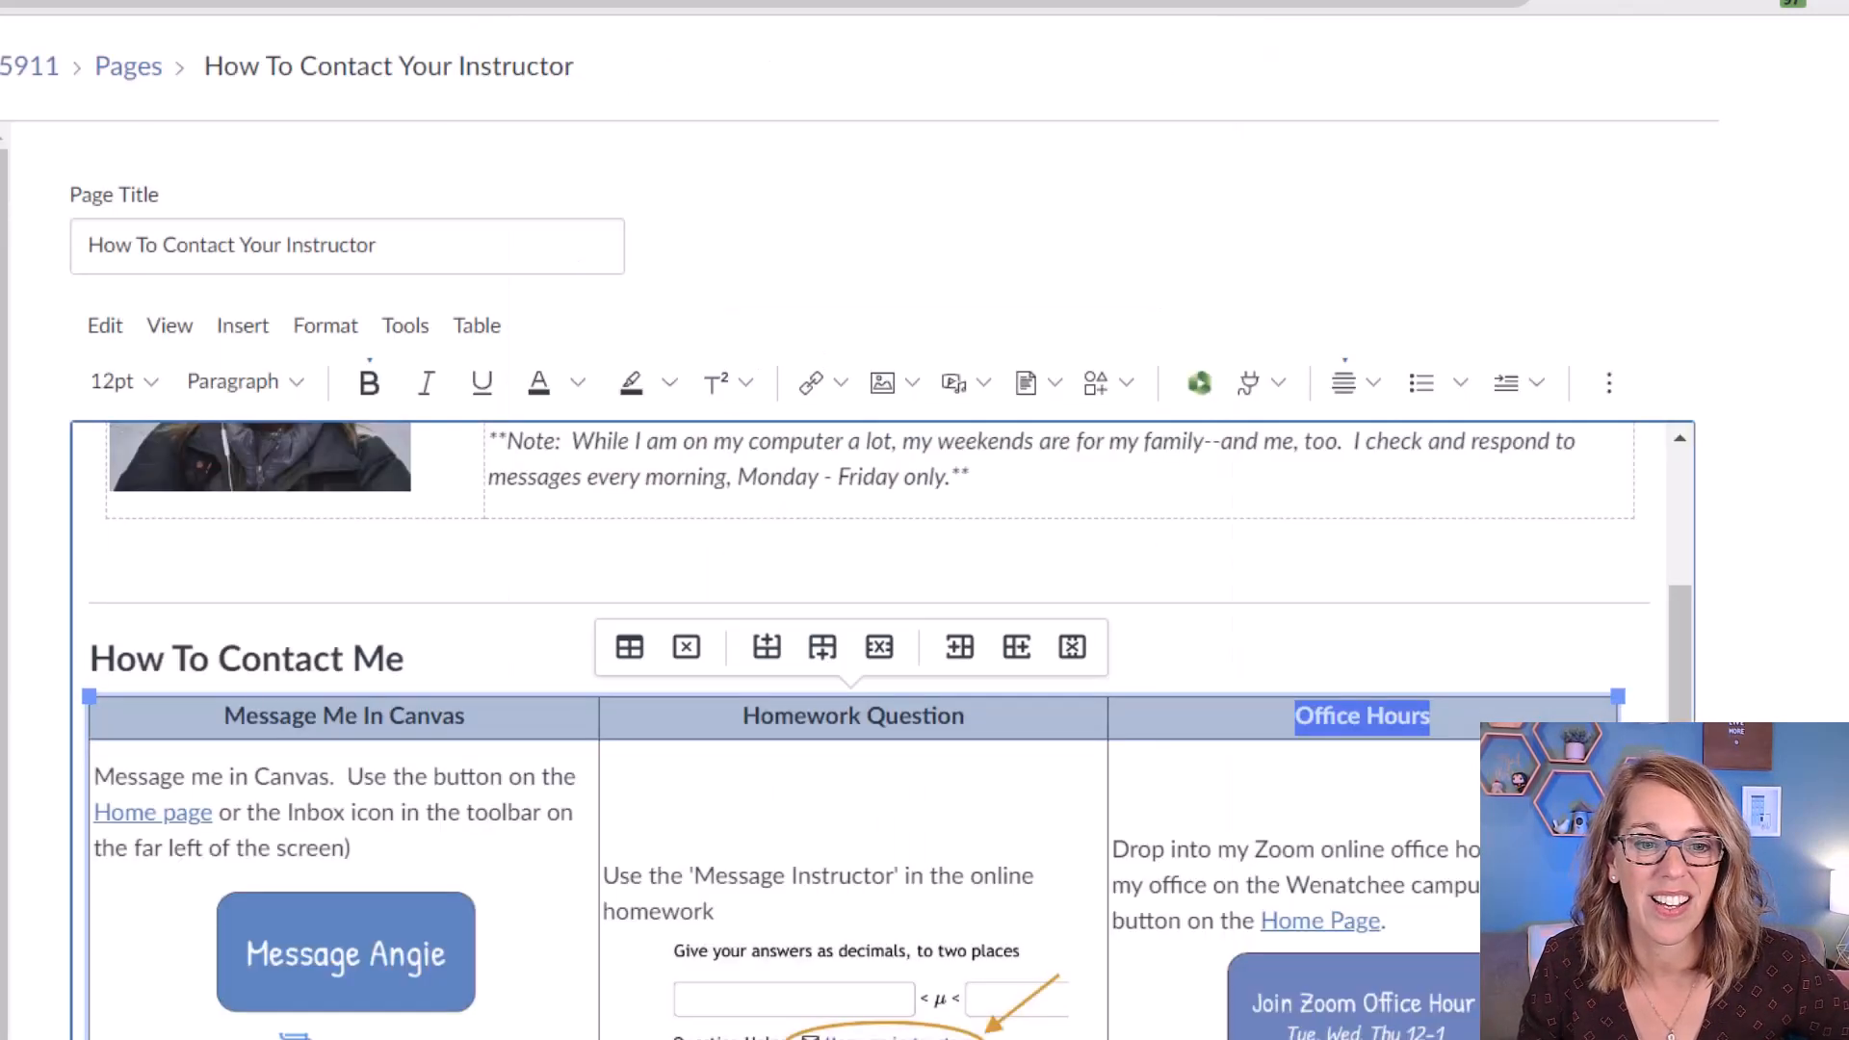
left_click(967, 813)
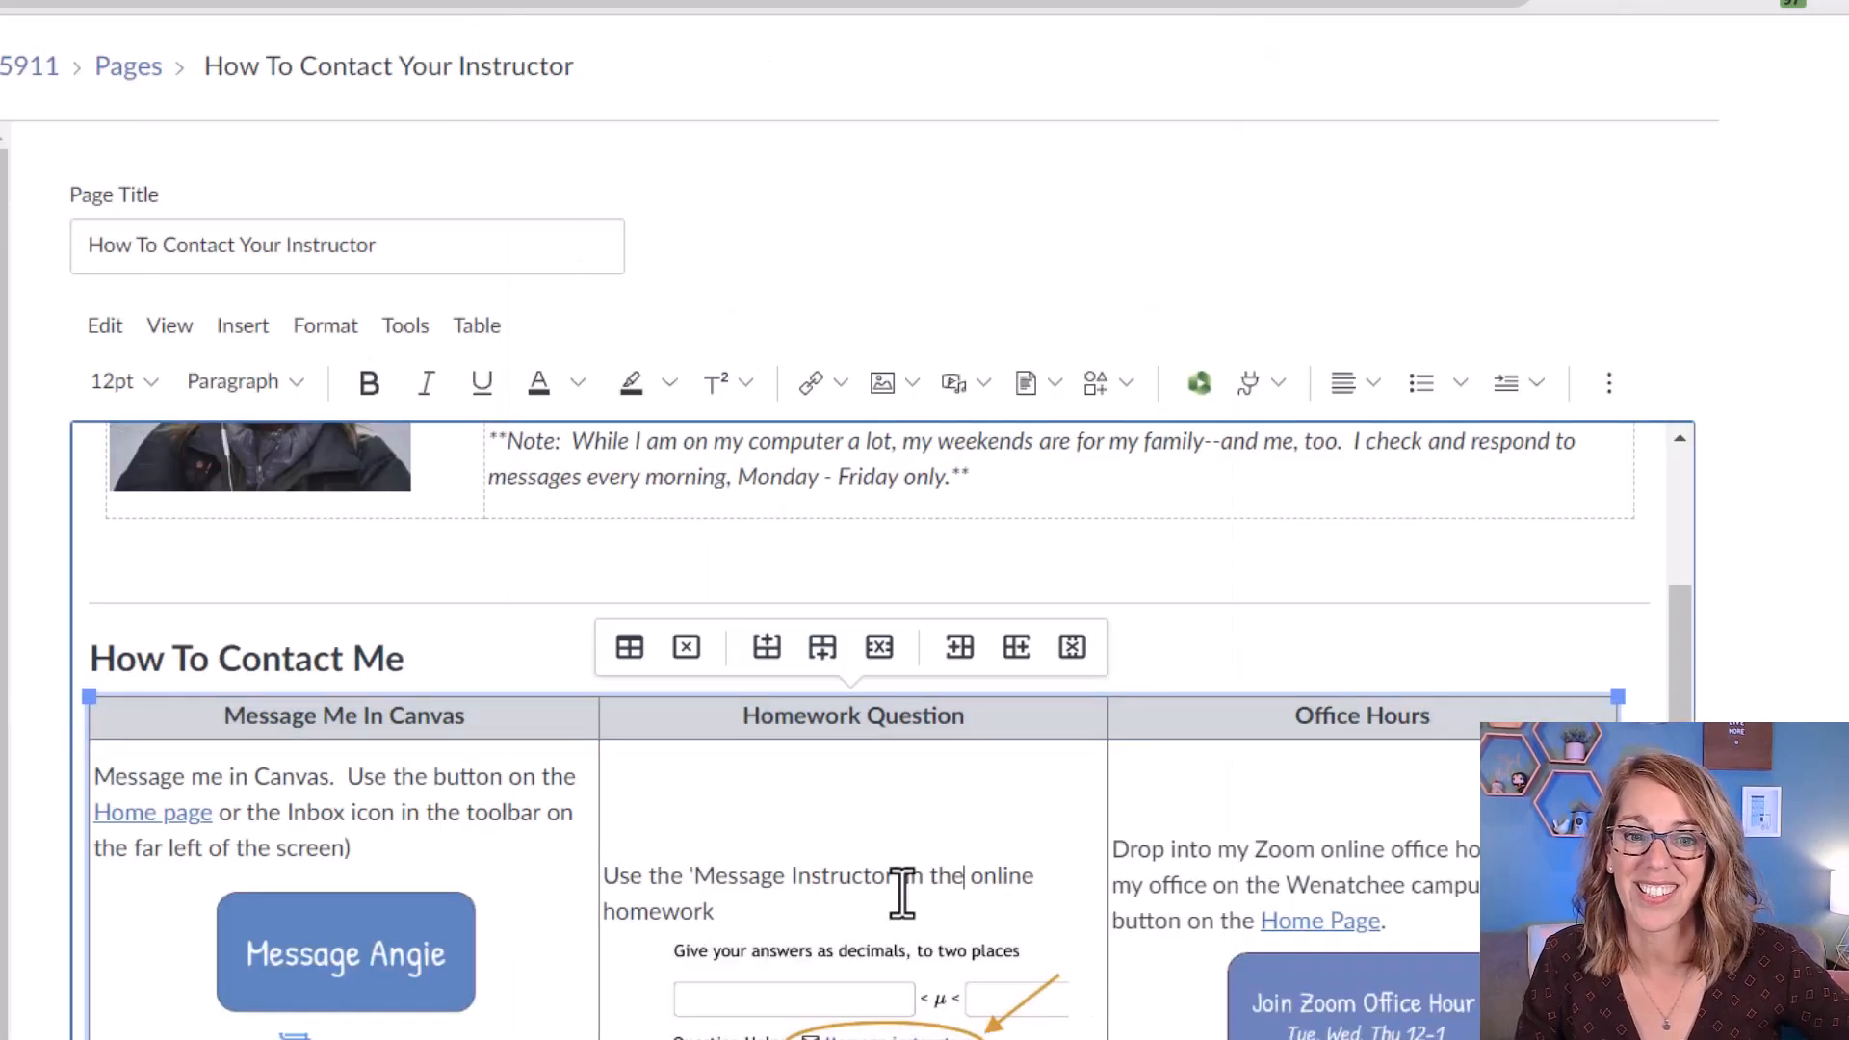
scroll(902, 892, "down", 2)
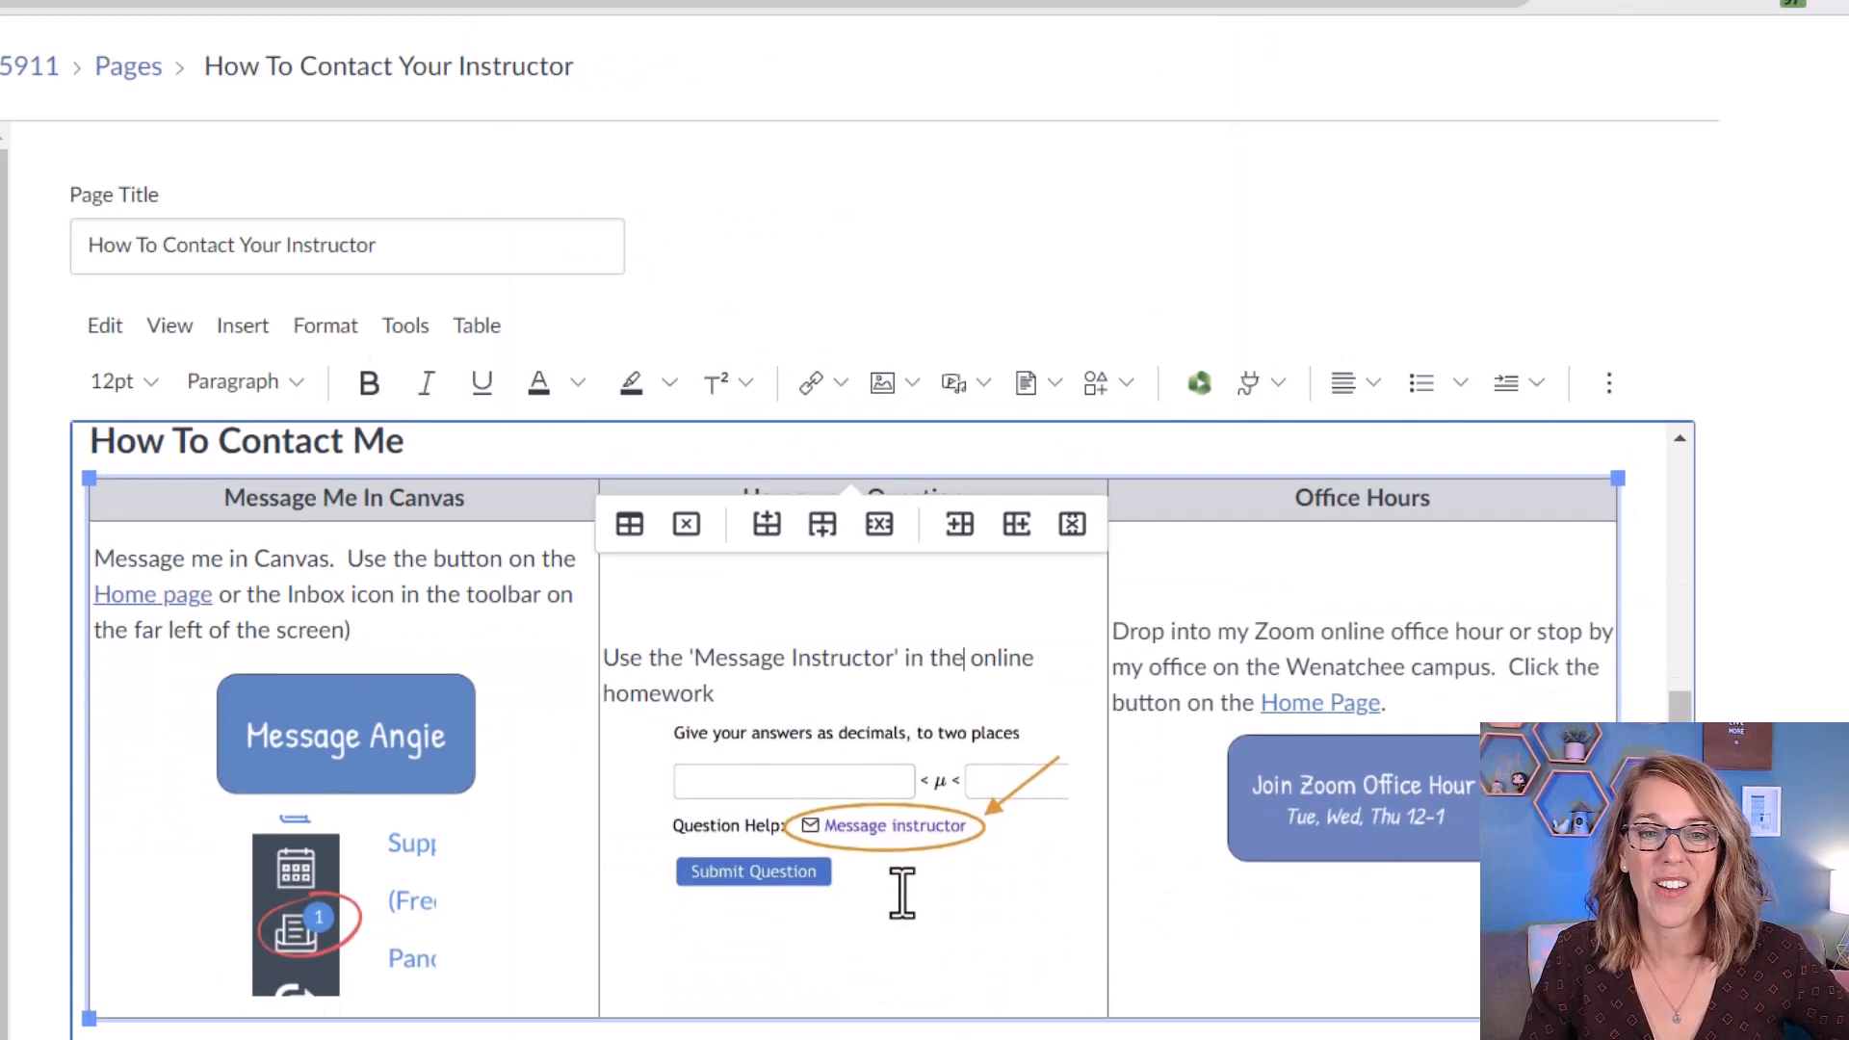
scroll(902, 891, "down", 2)
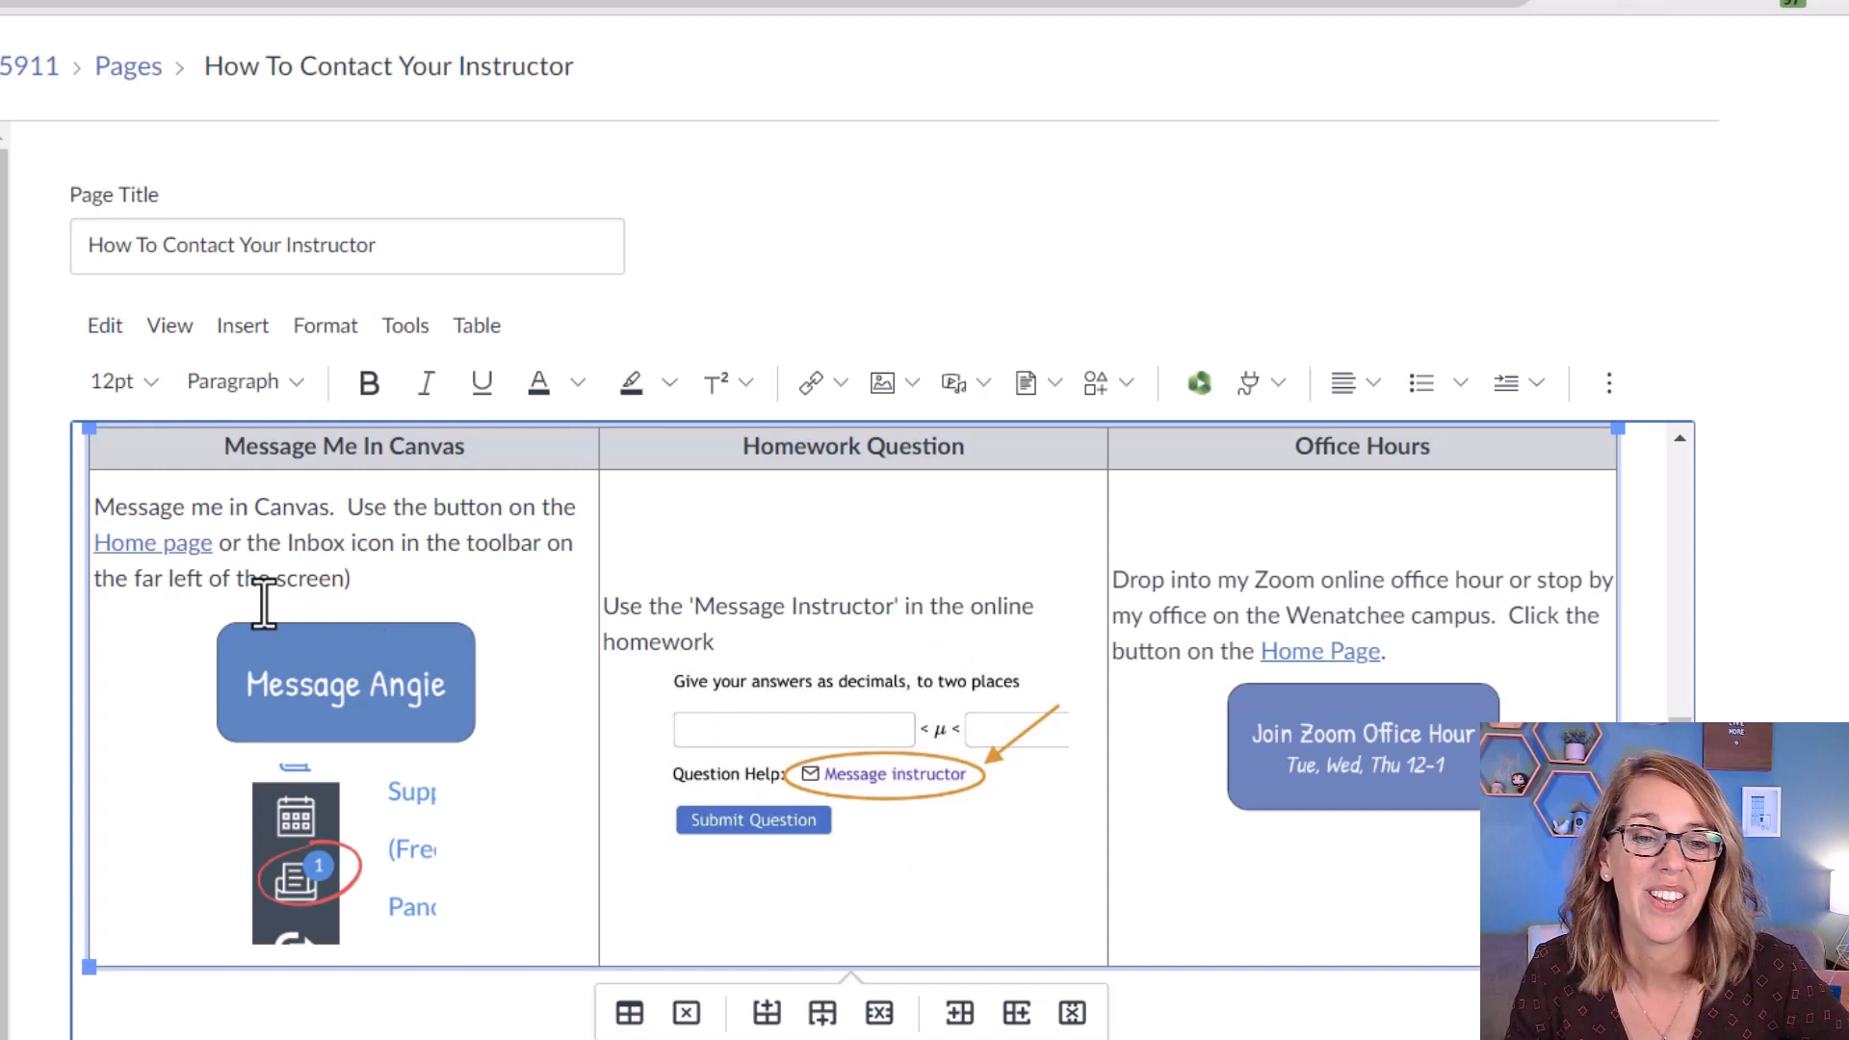
Select all contact table cells and set their vertical alignment to Top in cell properties.
left_click_drag(99, 506, 1199, 673)
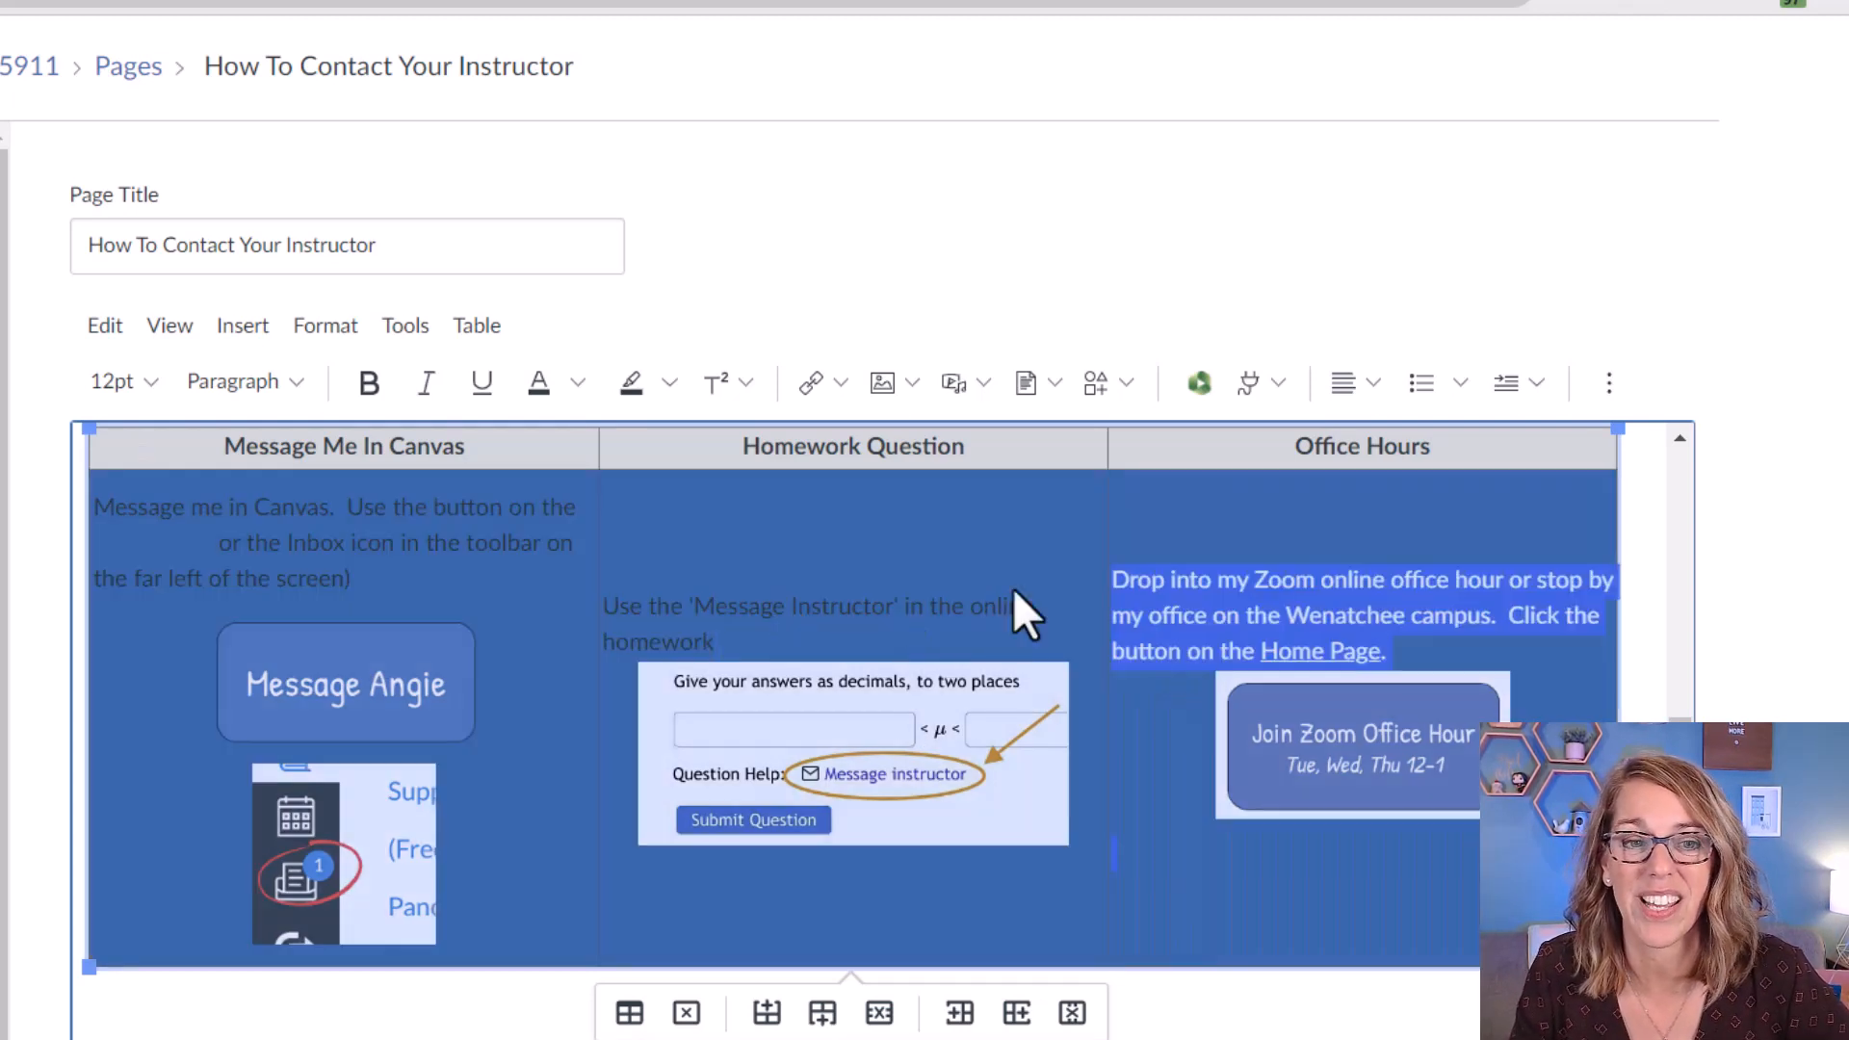
left_click(478, 326)
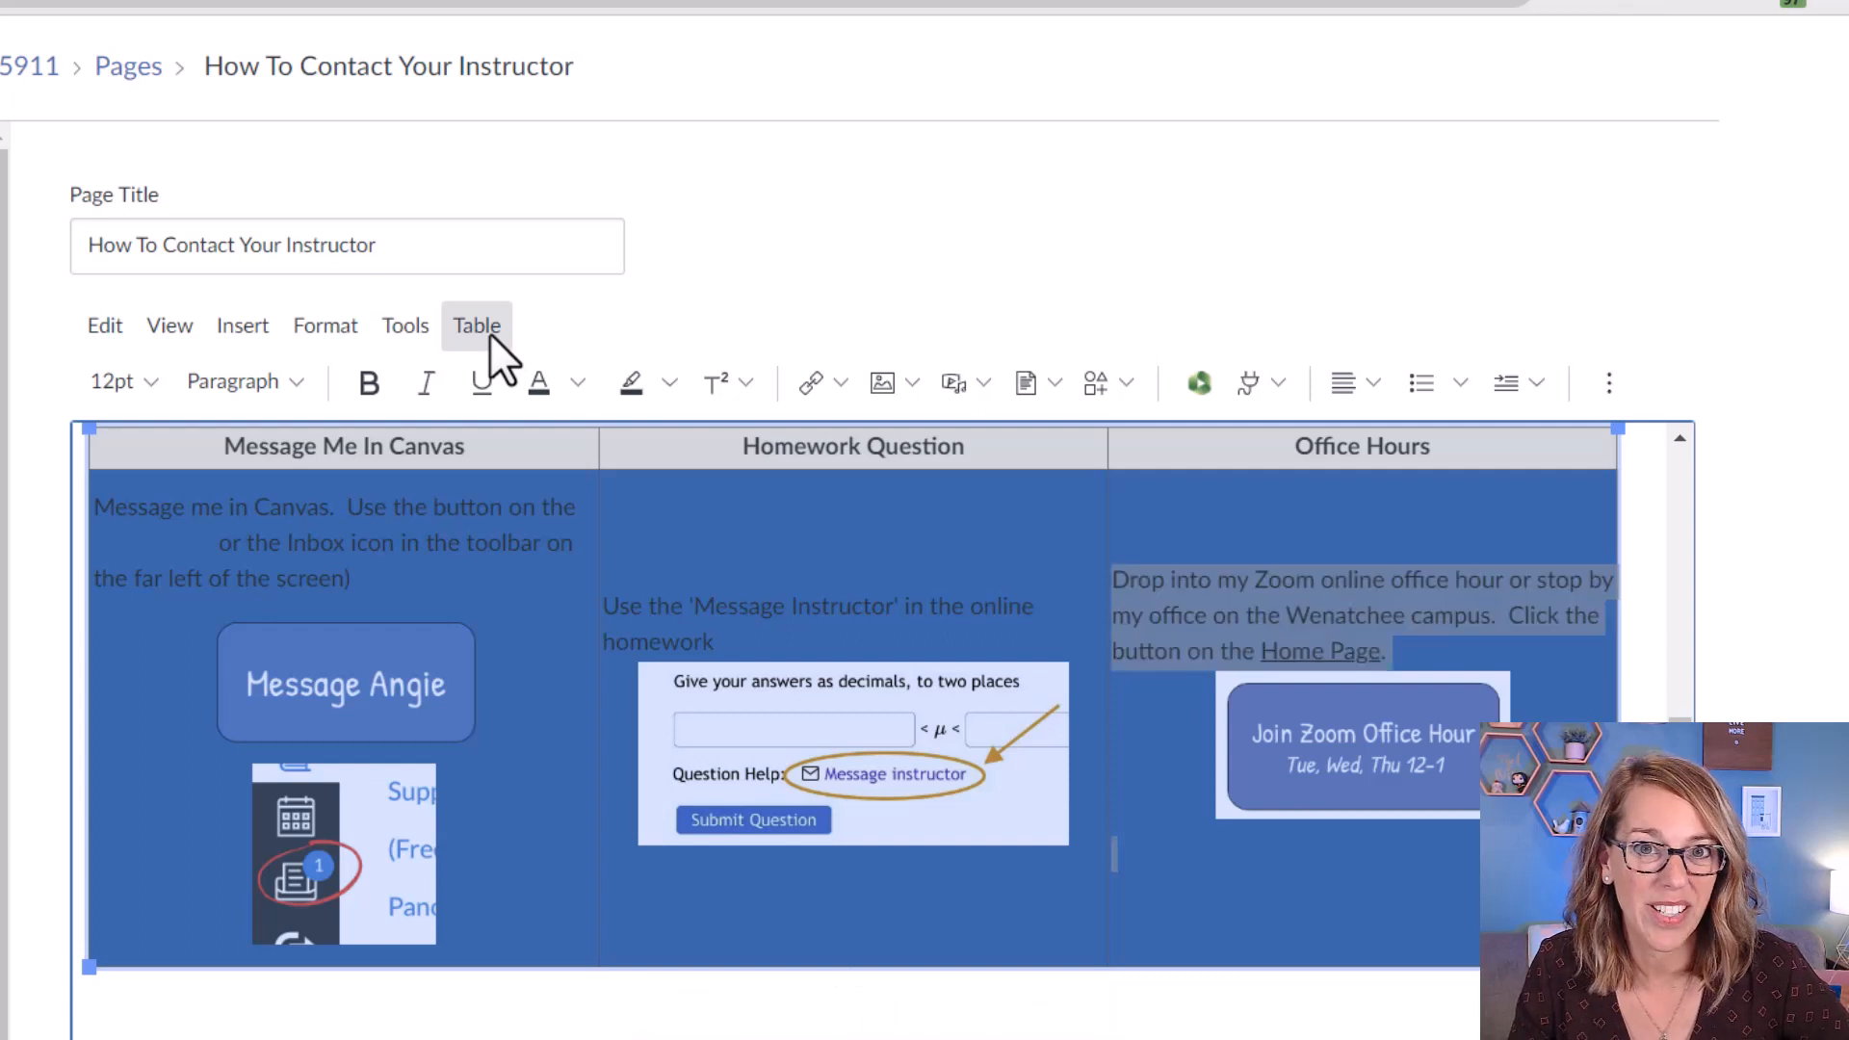
left_click(491, 332)
mouse_move(555, 442)
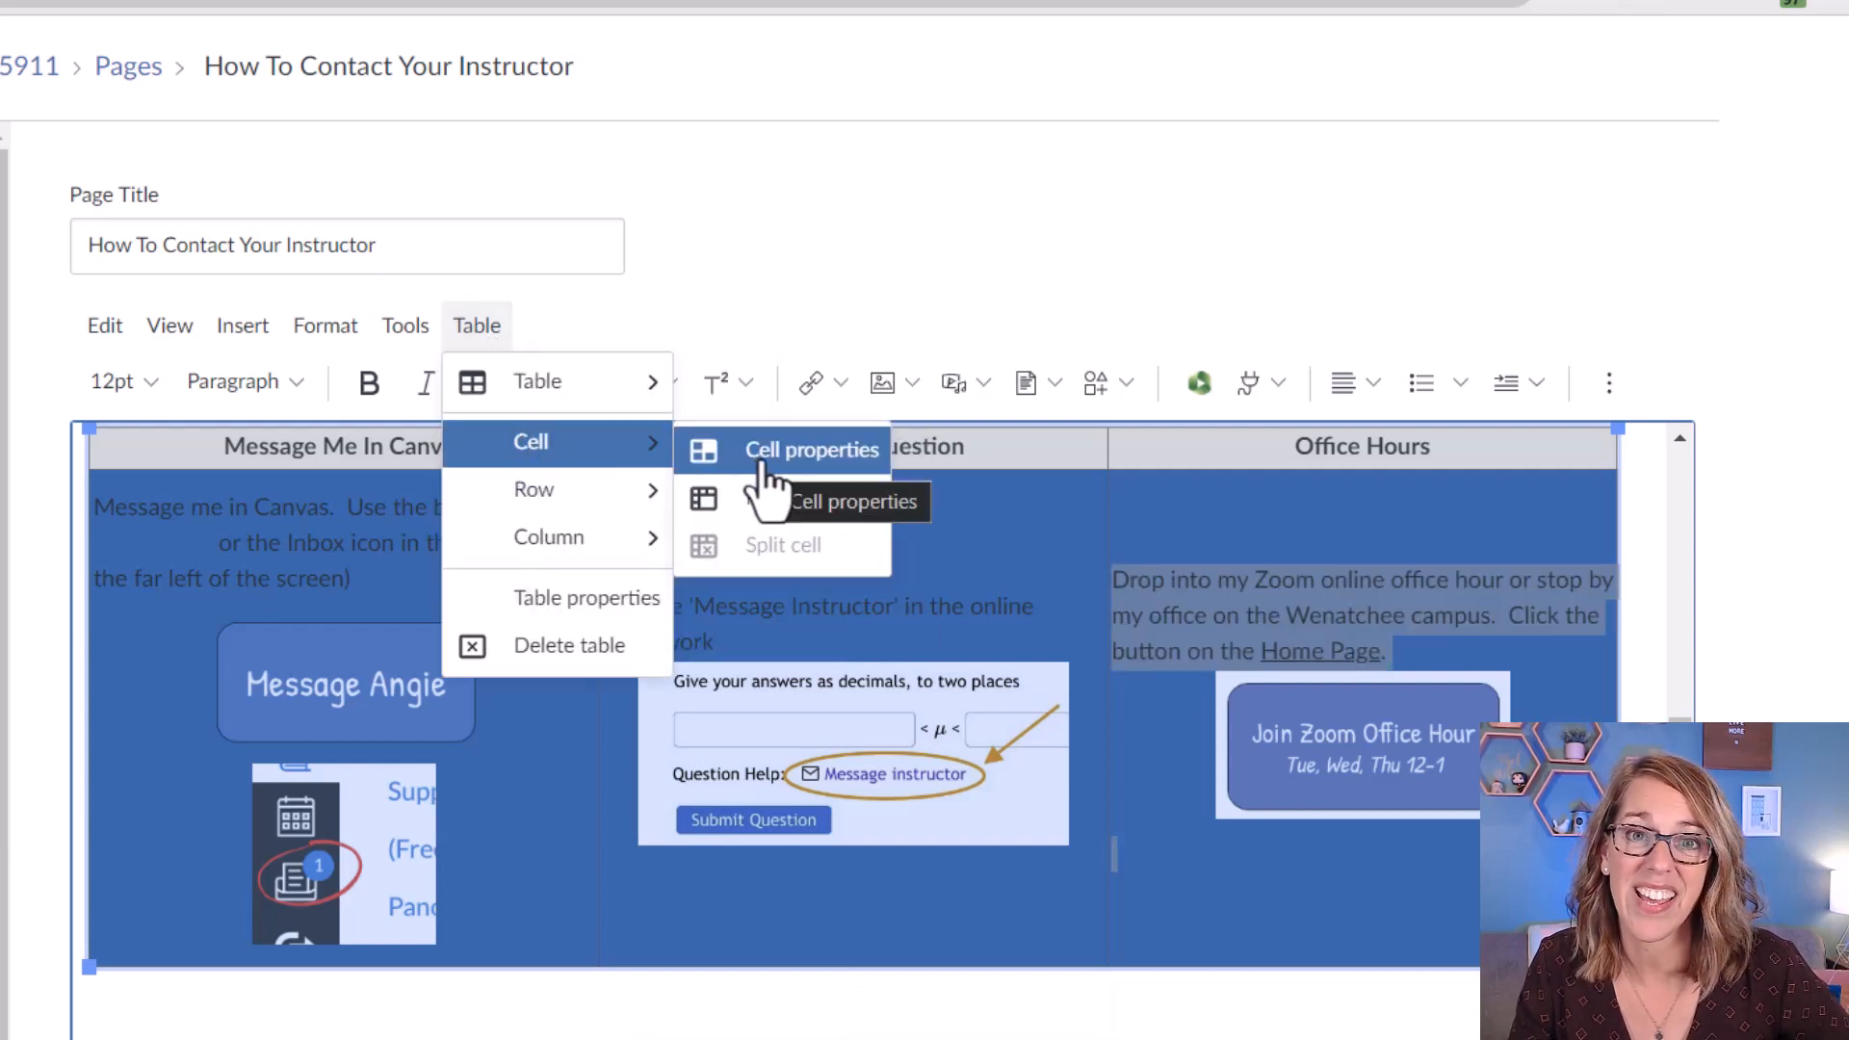
left_click(781, 450)
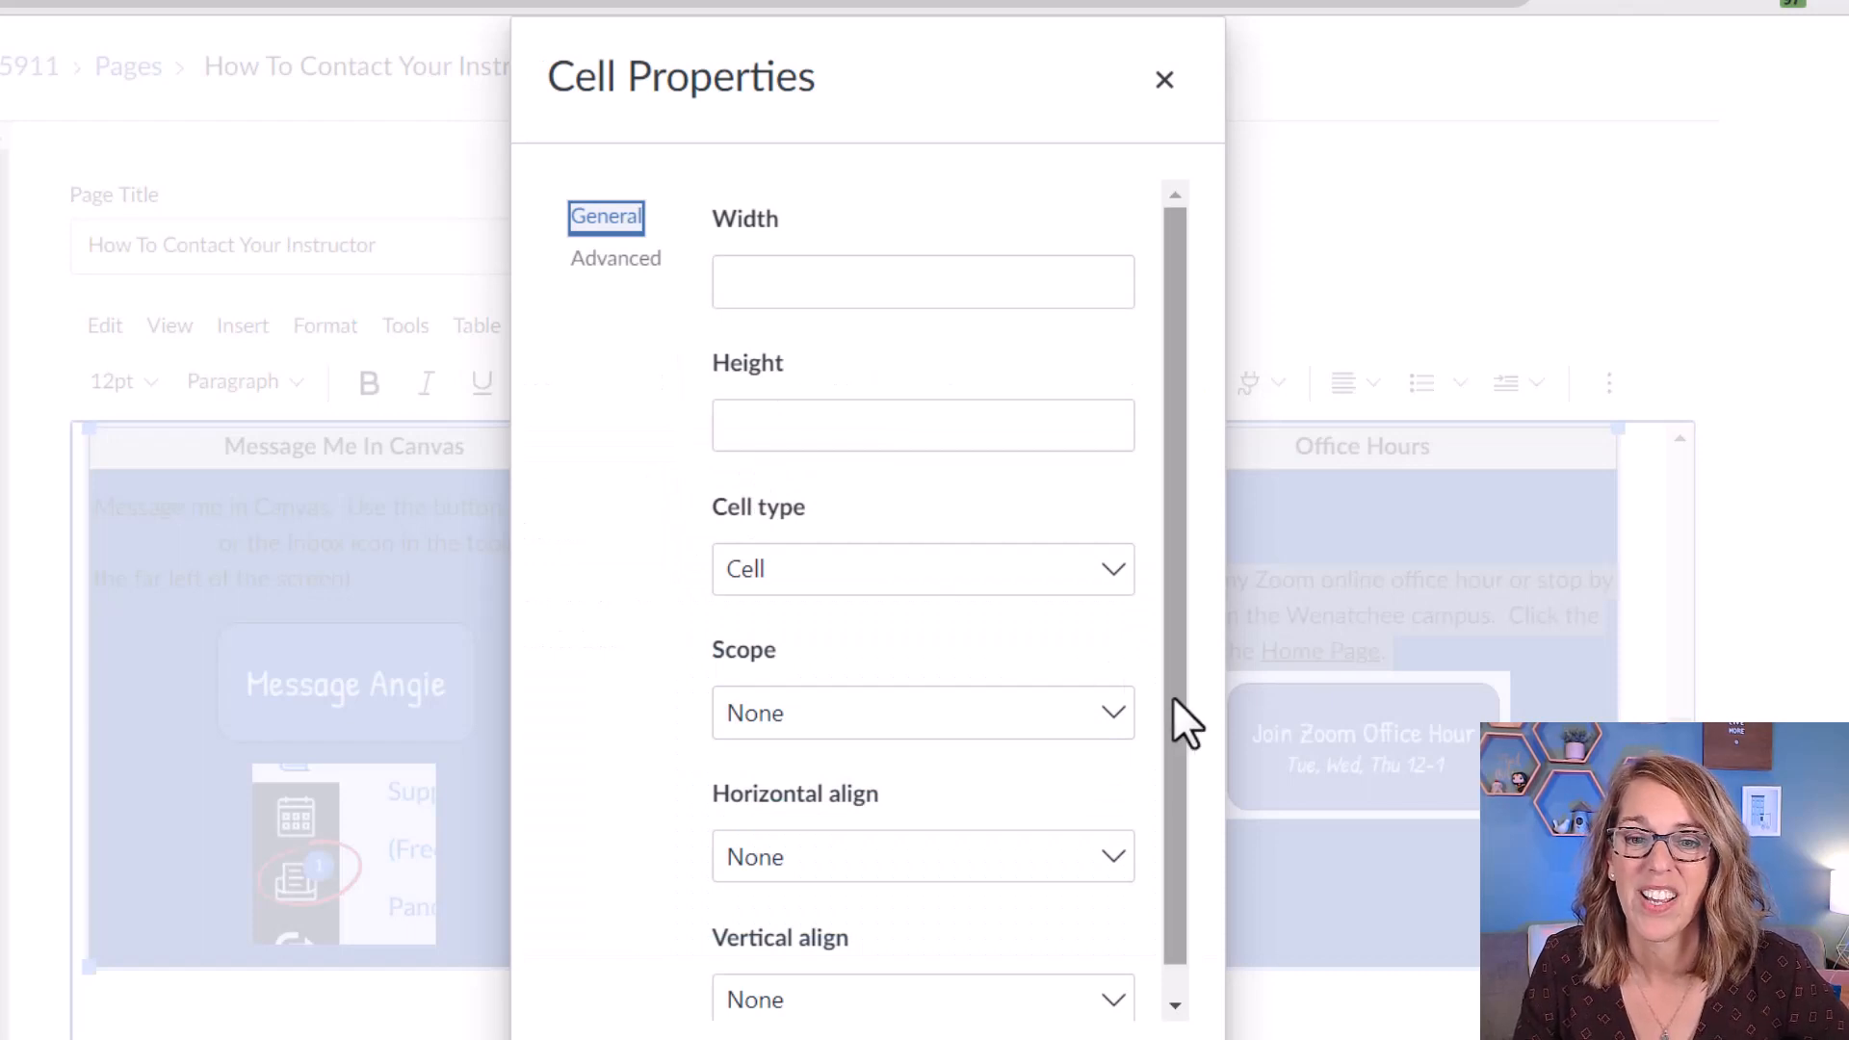
left_click_drag(1171, 695, 1187, 799)
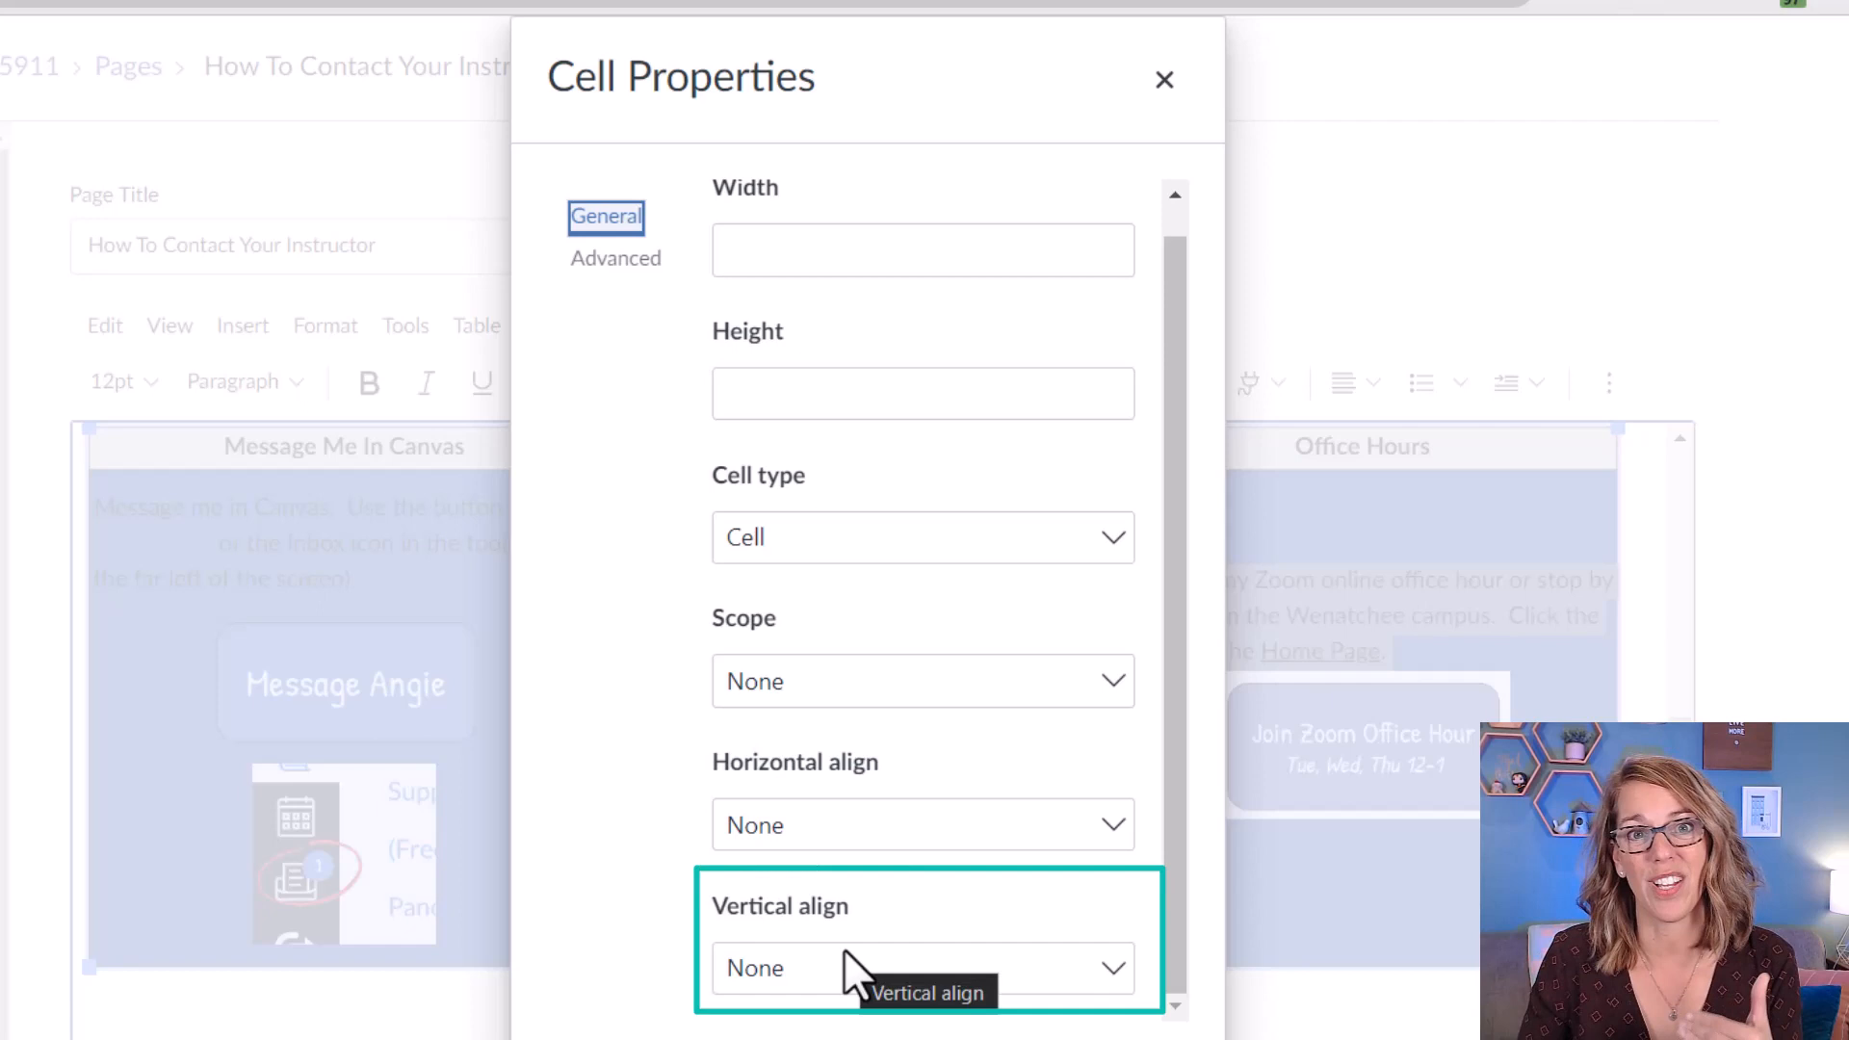
left_click(1114, 971)
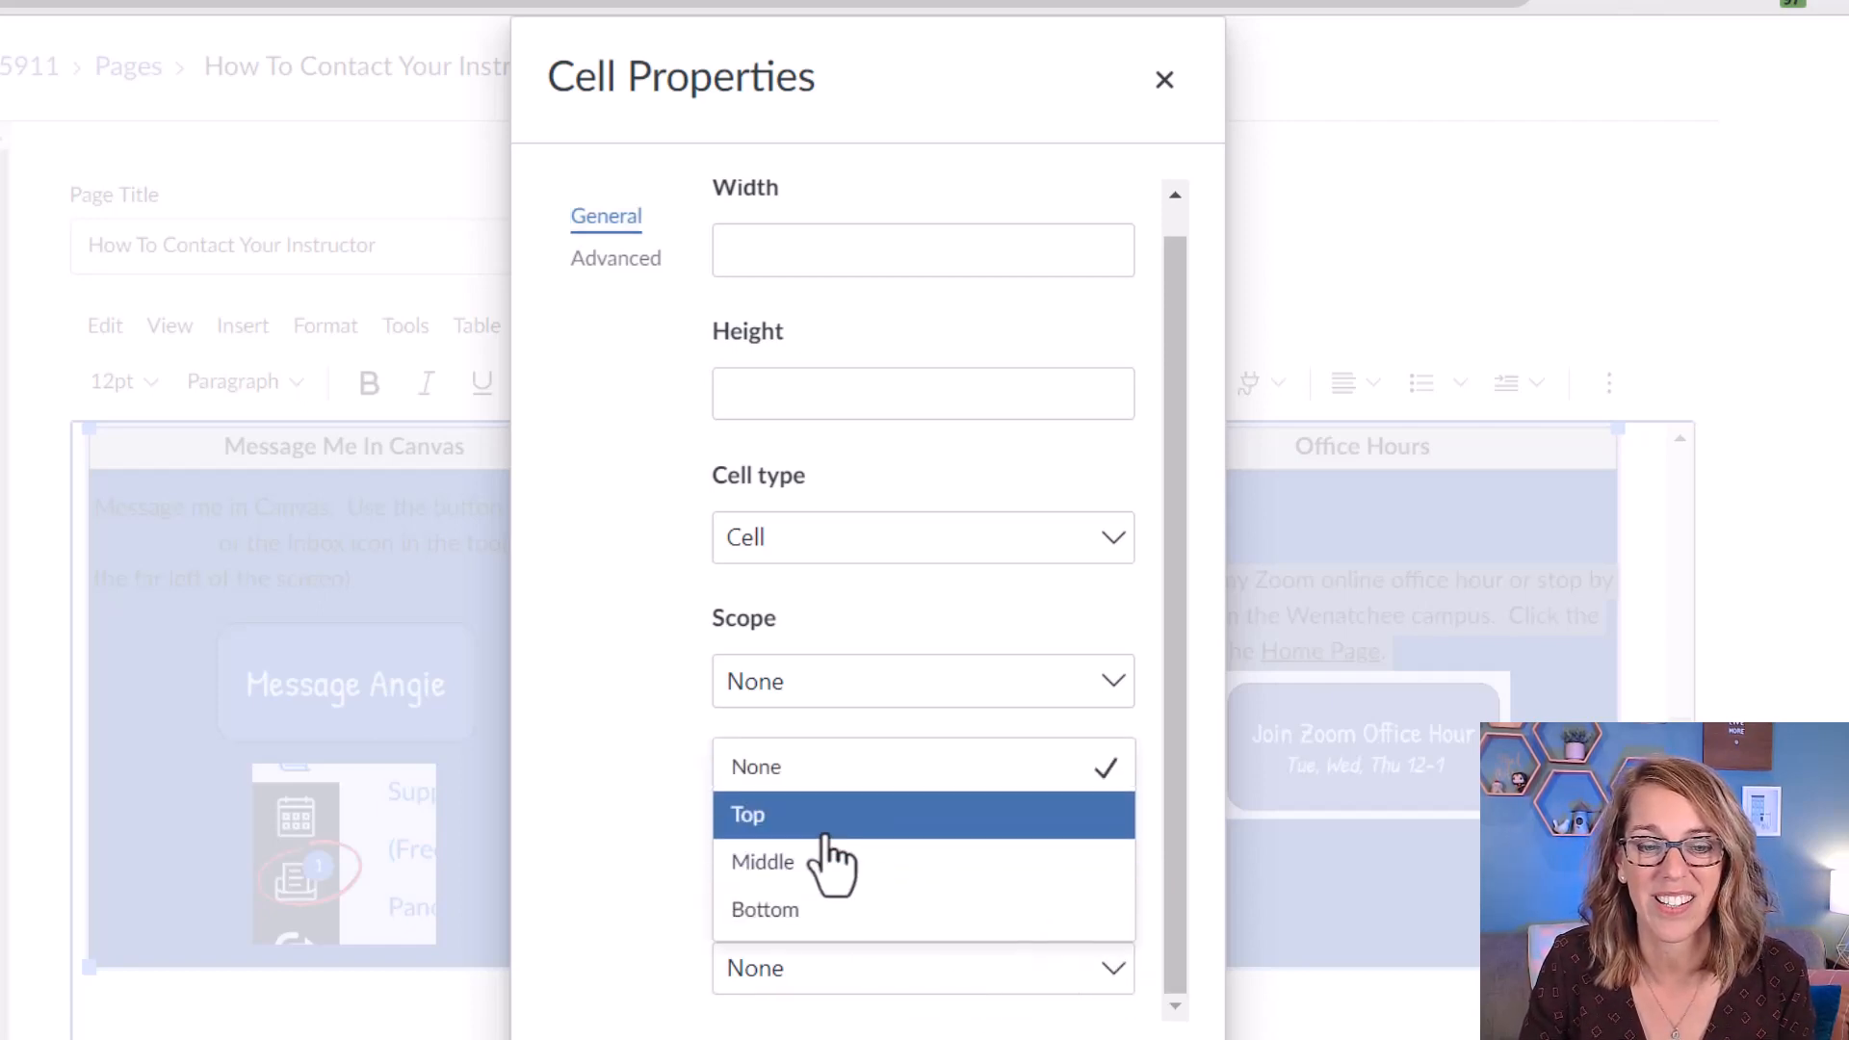
left_click(828, 827)
key("Return")
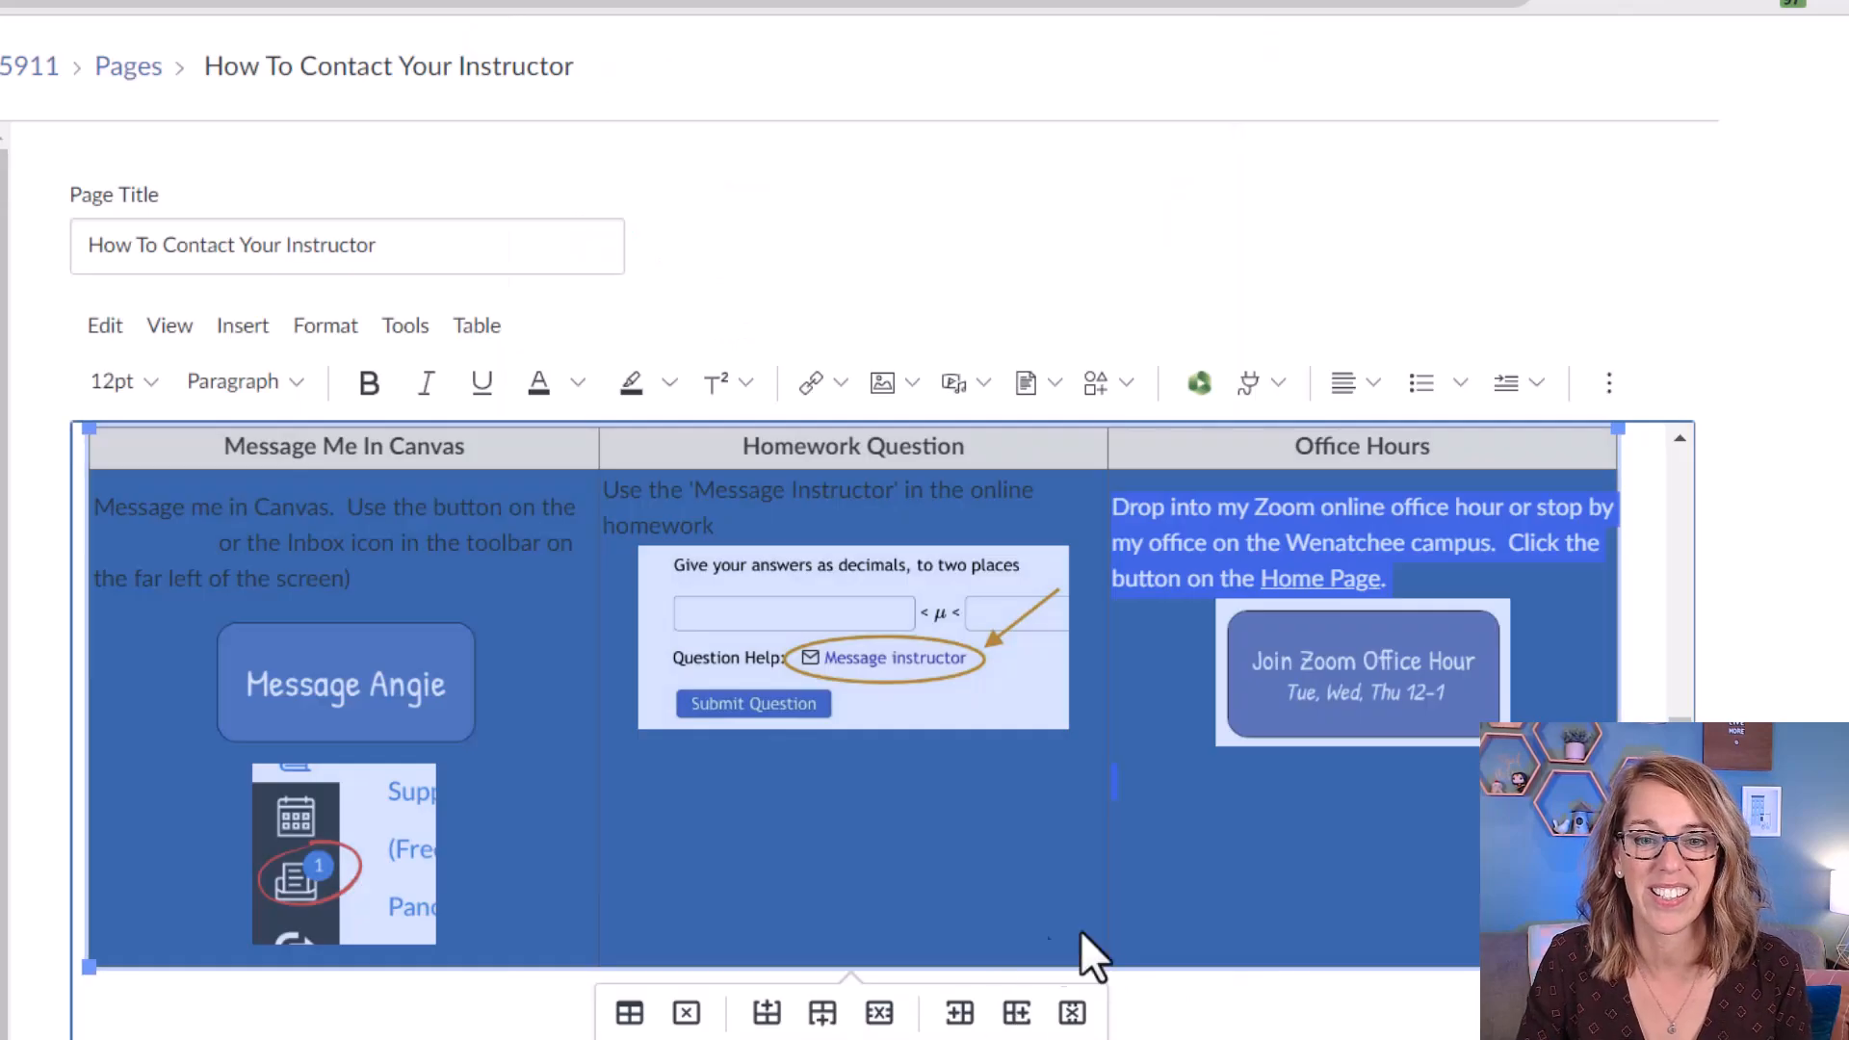
left_click(1228, 922)
scroll(926, 651, "down", 5)
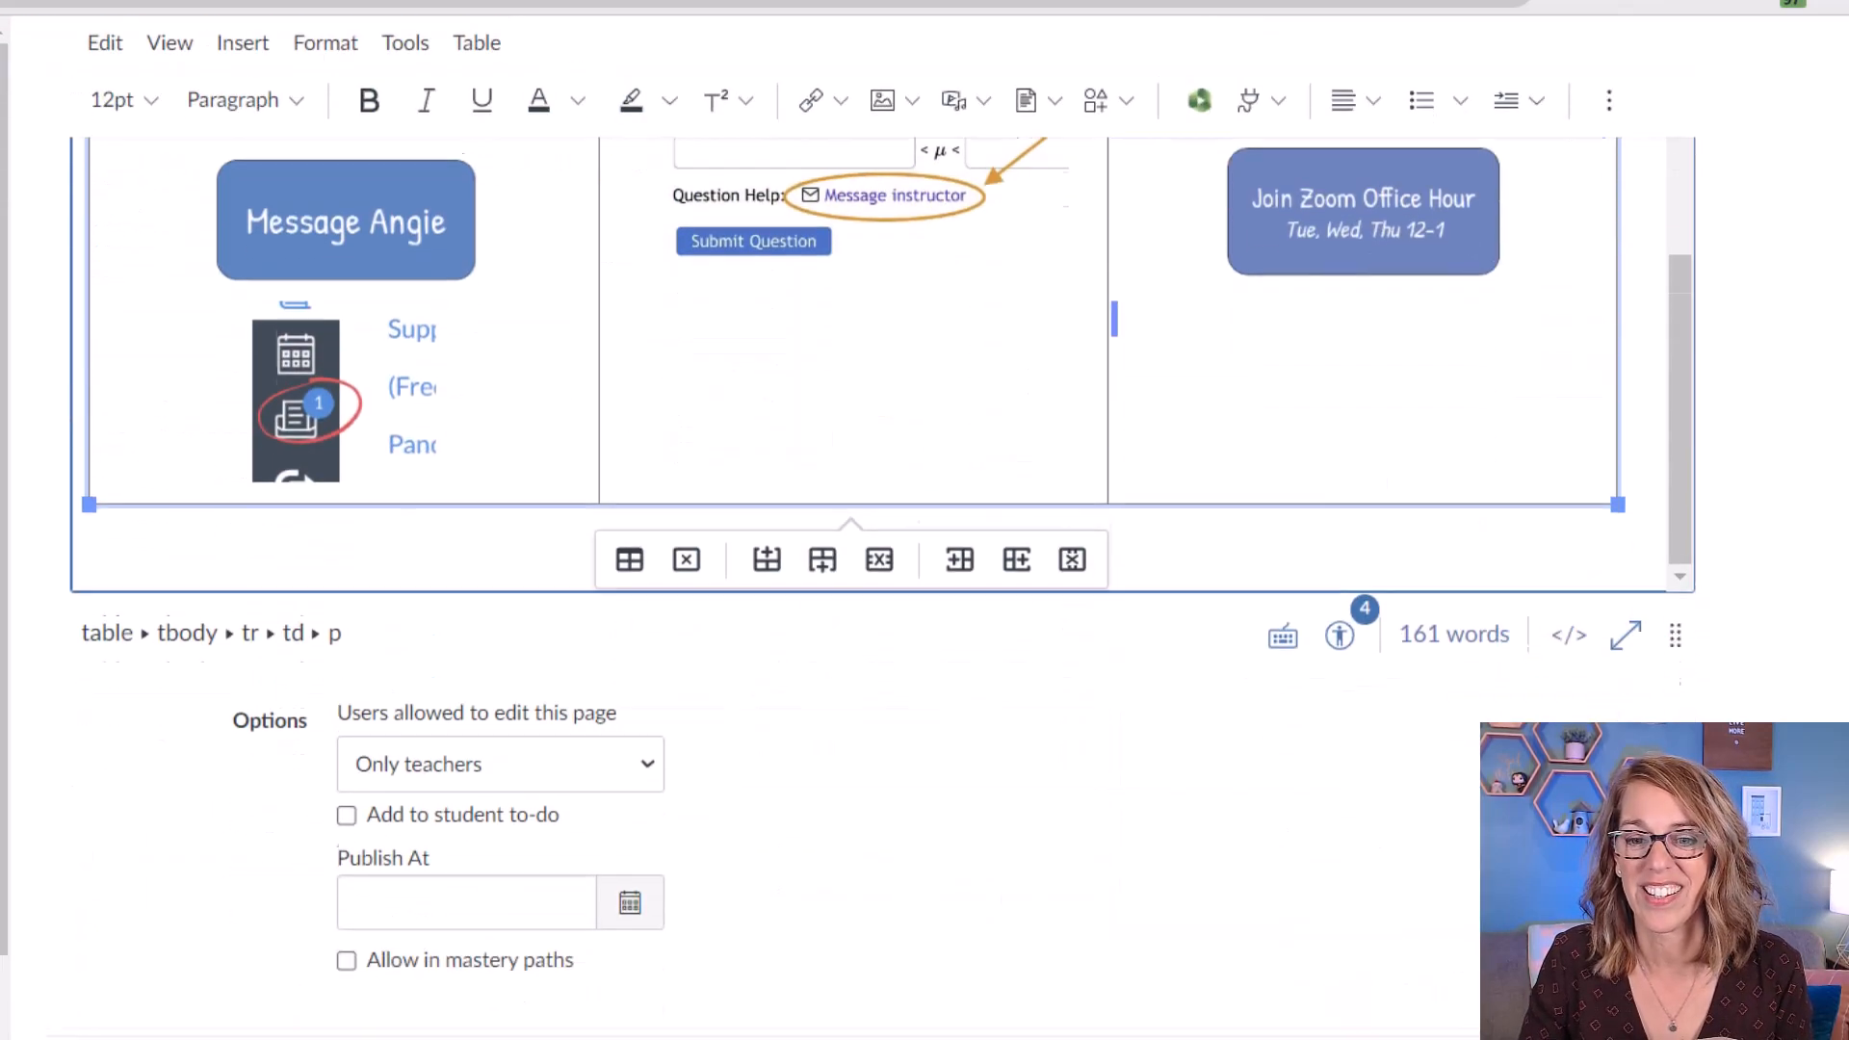
Save the How To Contact Your Instructor page.
left_click(1431, 1011)
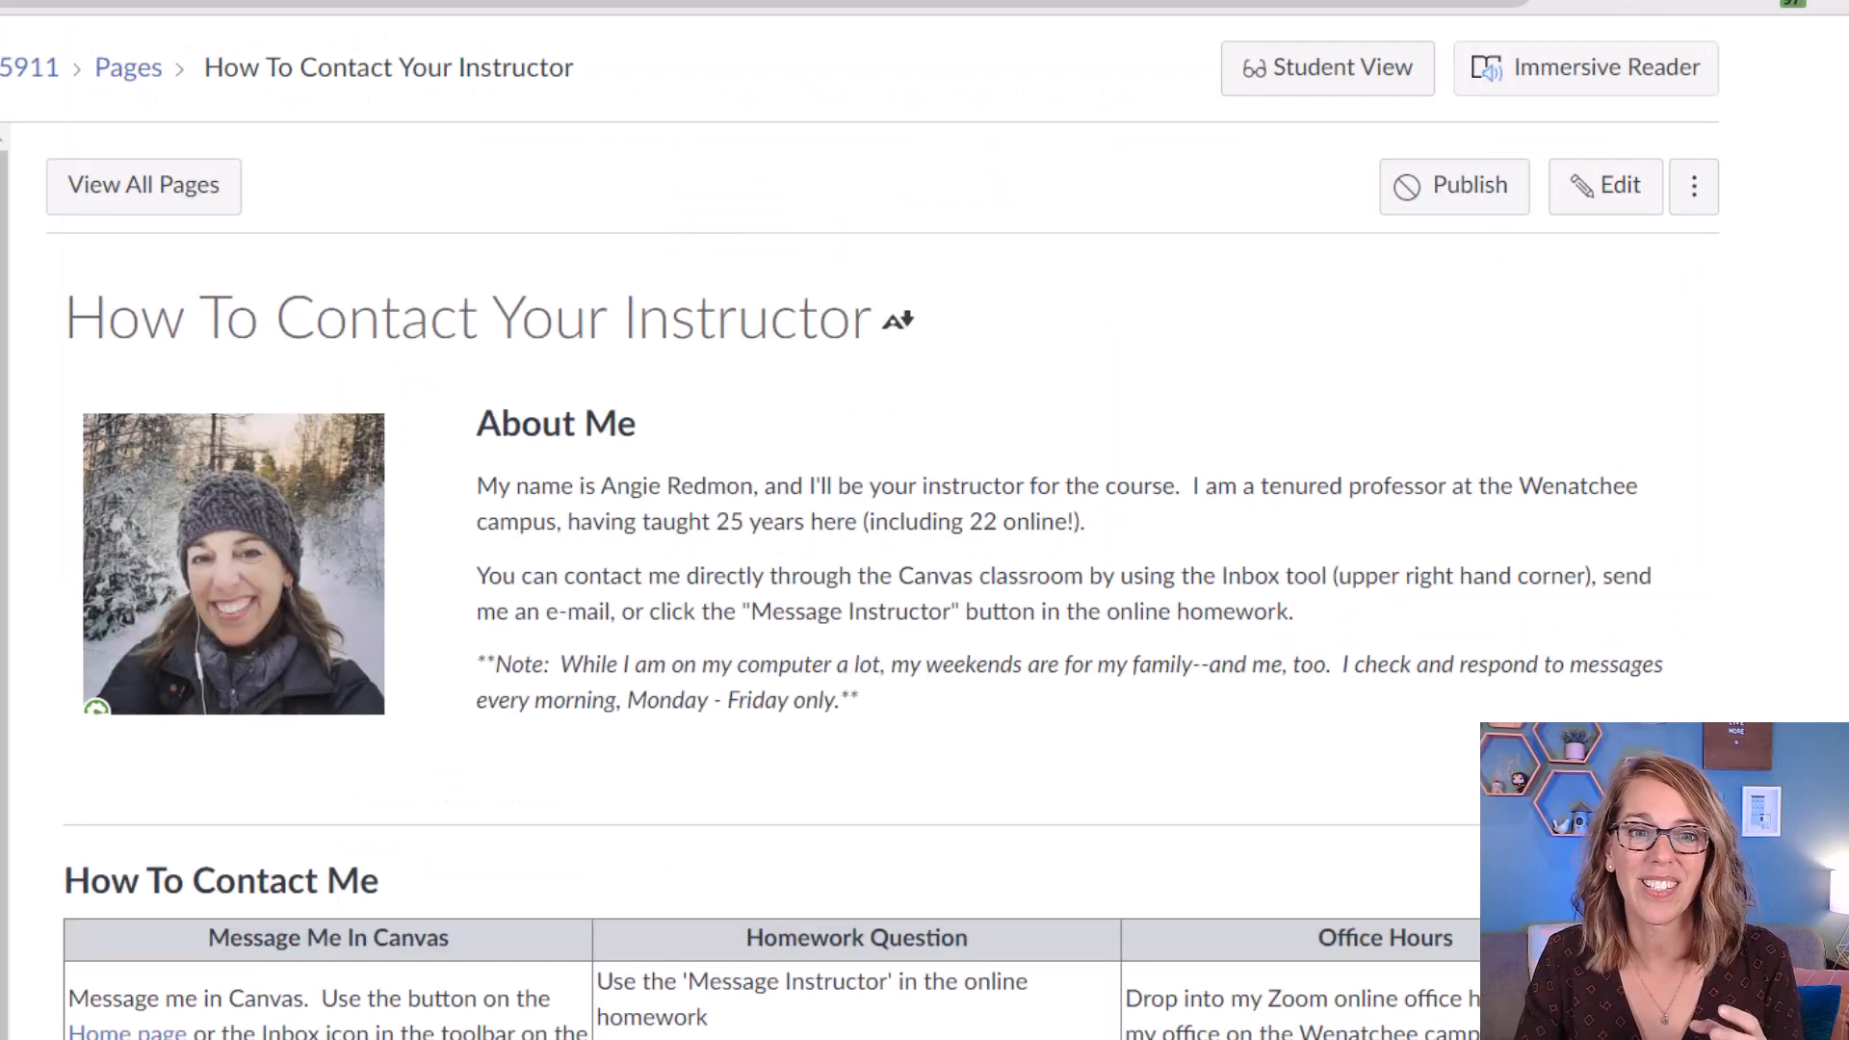
scroll(1299, 742, "down", 2)
scroll(1185, 680, "down", 1)
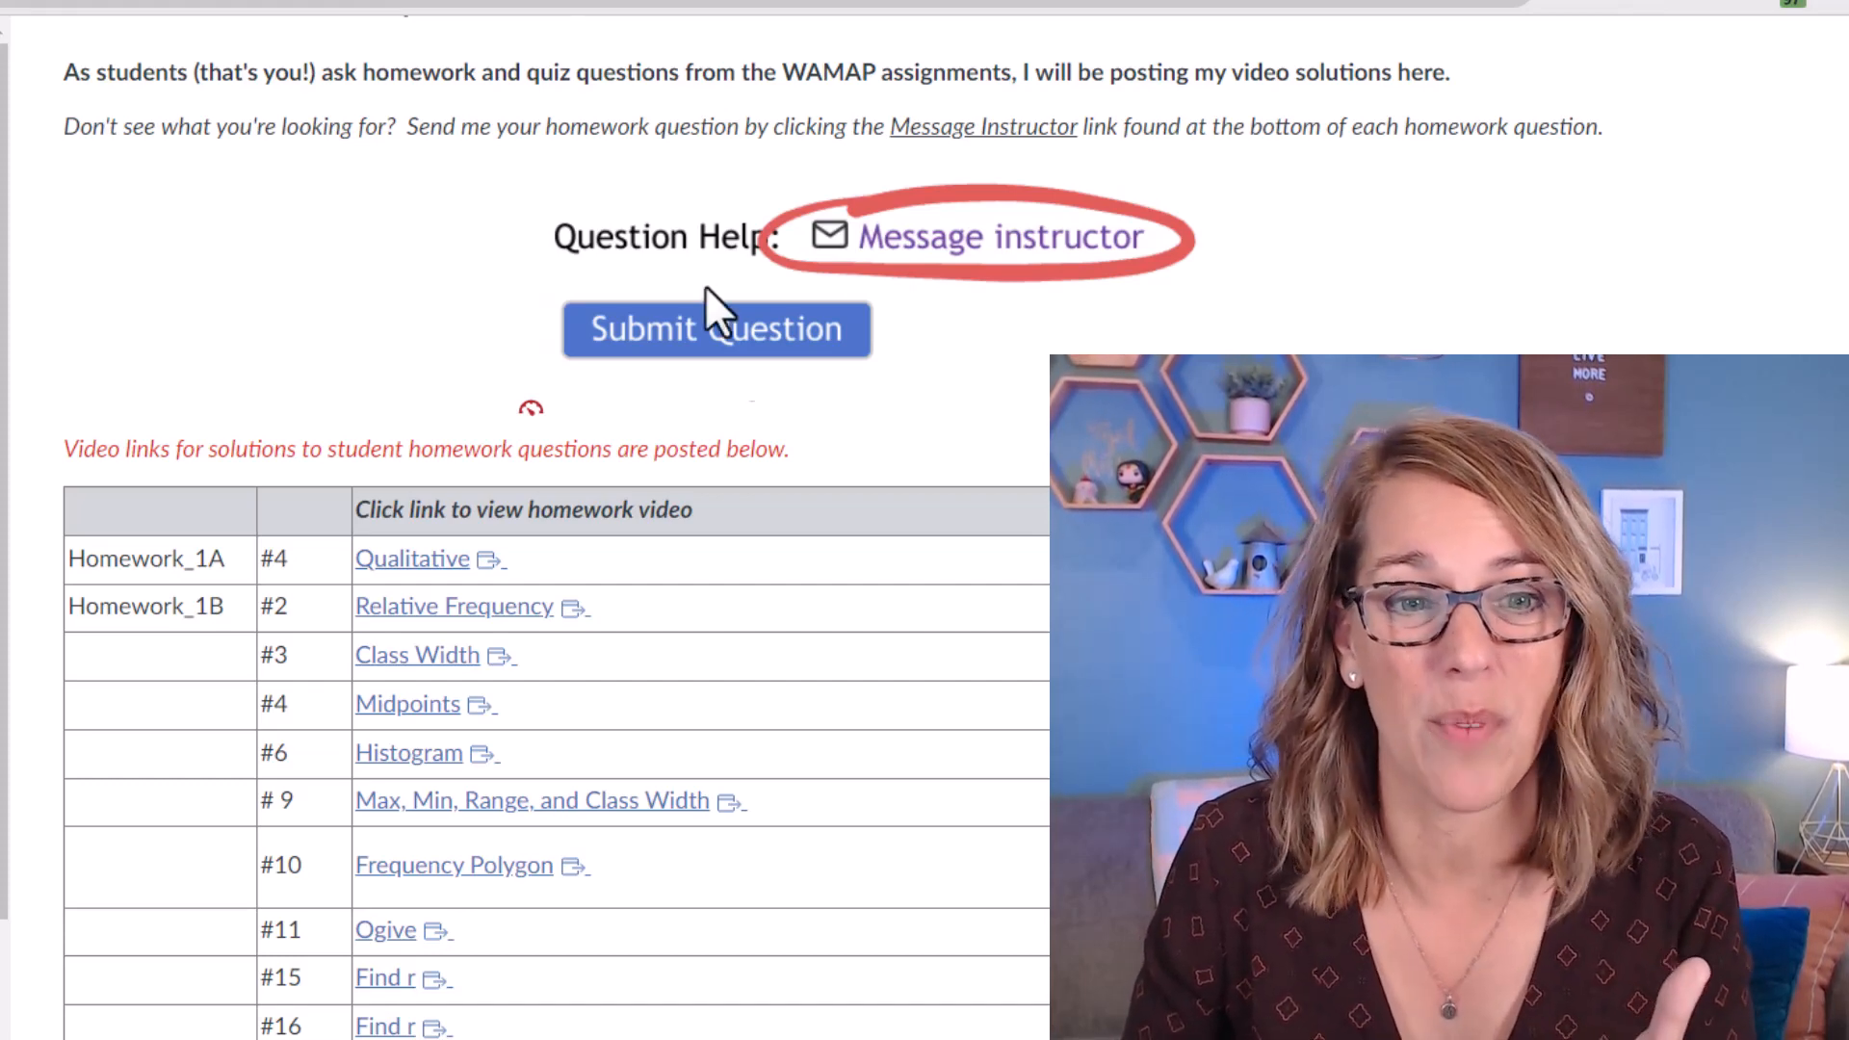
scroll(767, 563, "down", 3)
scroll(765, 562, "down", 3)
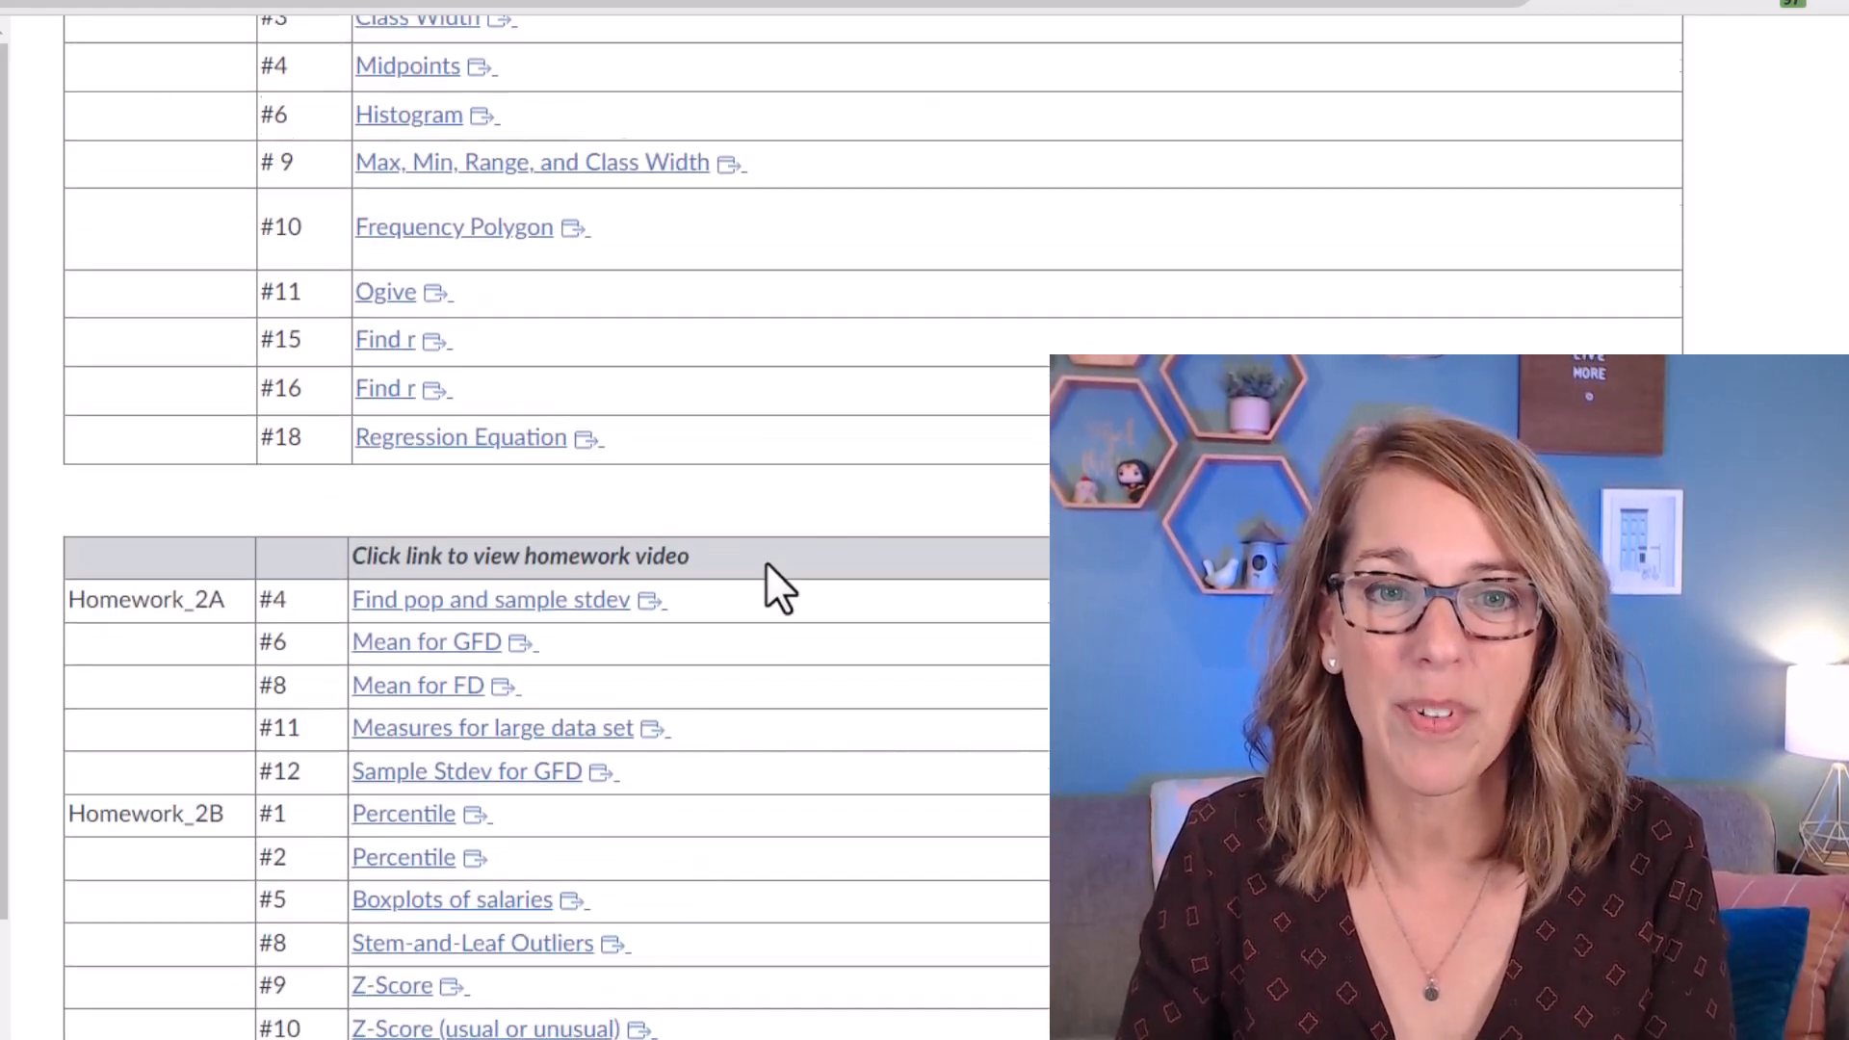
scroll(766, 562, "up", 5)
scroll(766, 561, "up", 5)
scroll(931, 311, "up", 1)
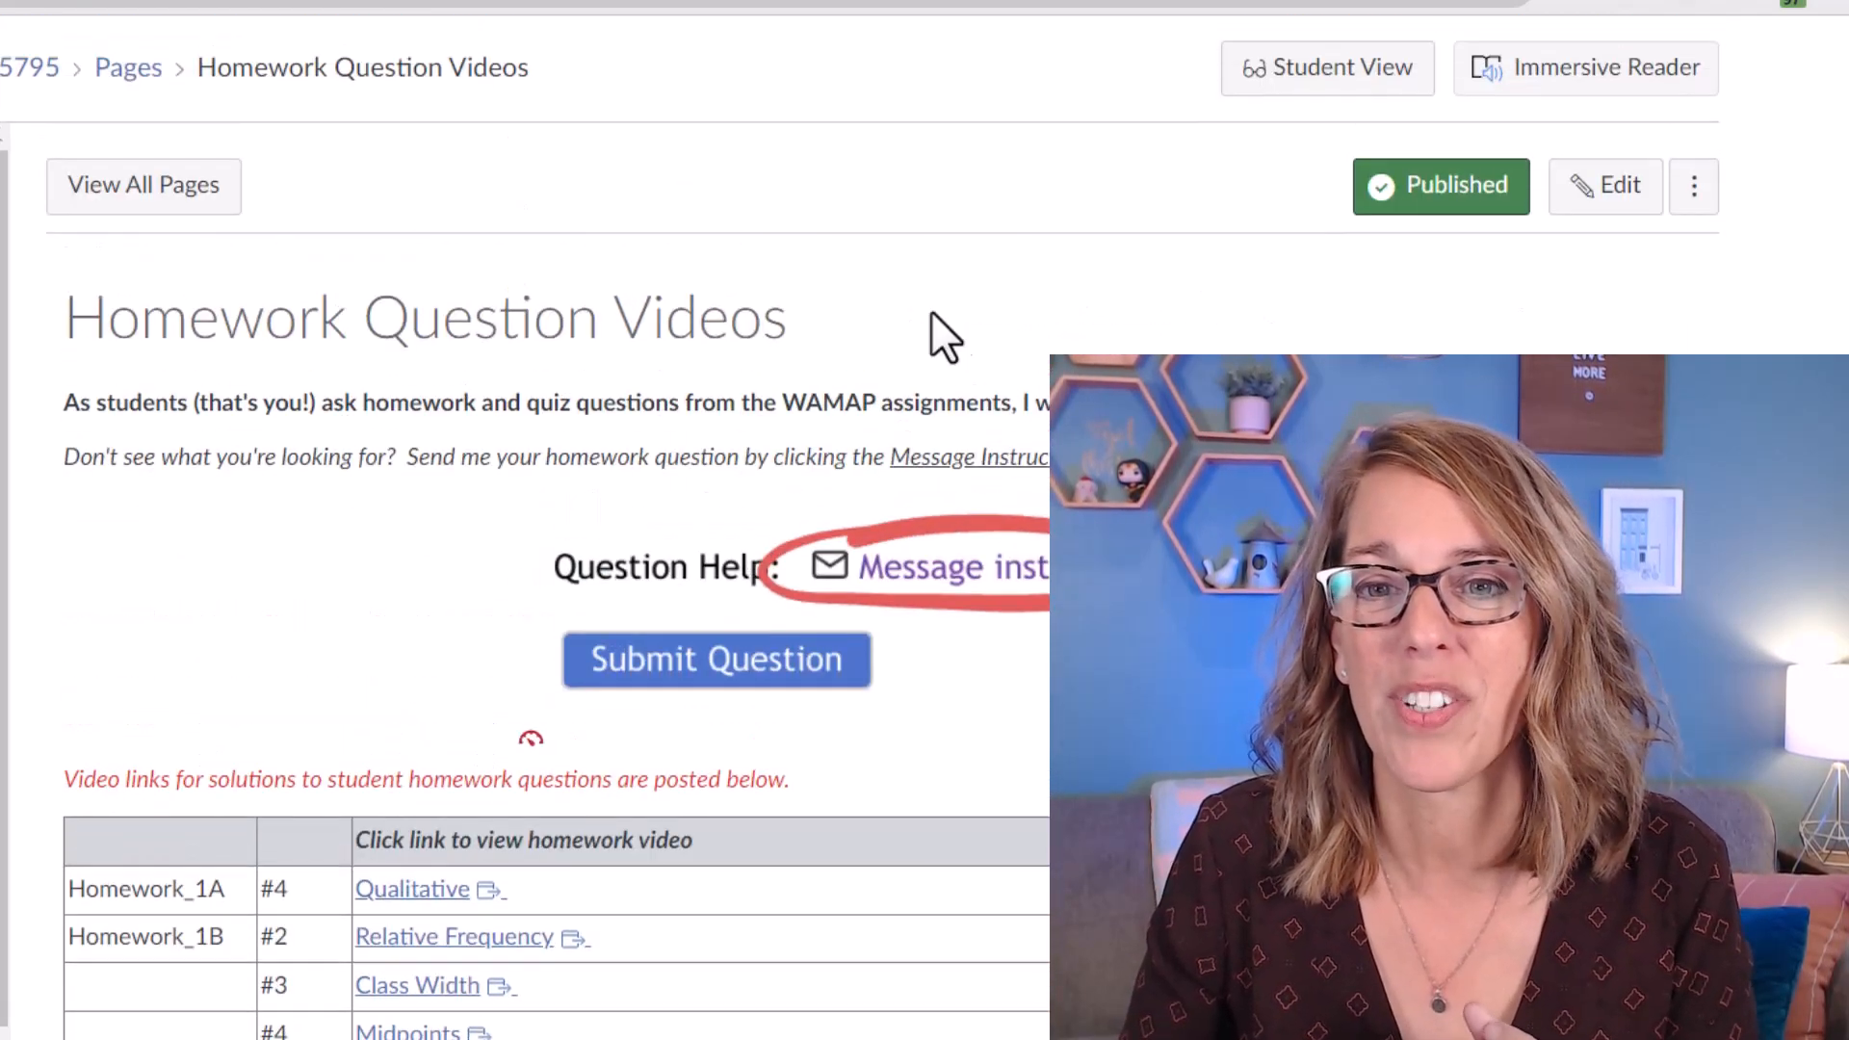
Edit the Homework Question Videos page and insert a row after the #3 Class Width row.
left_click(1604, 186)
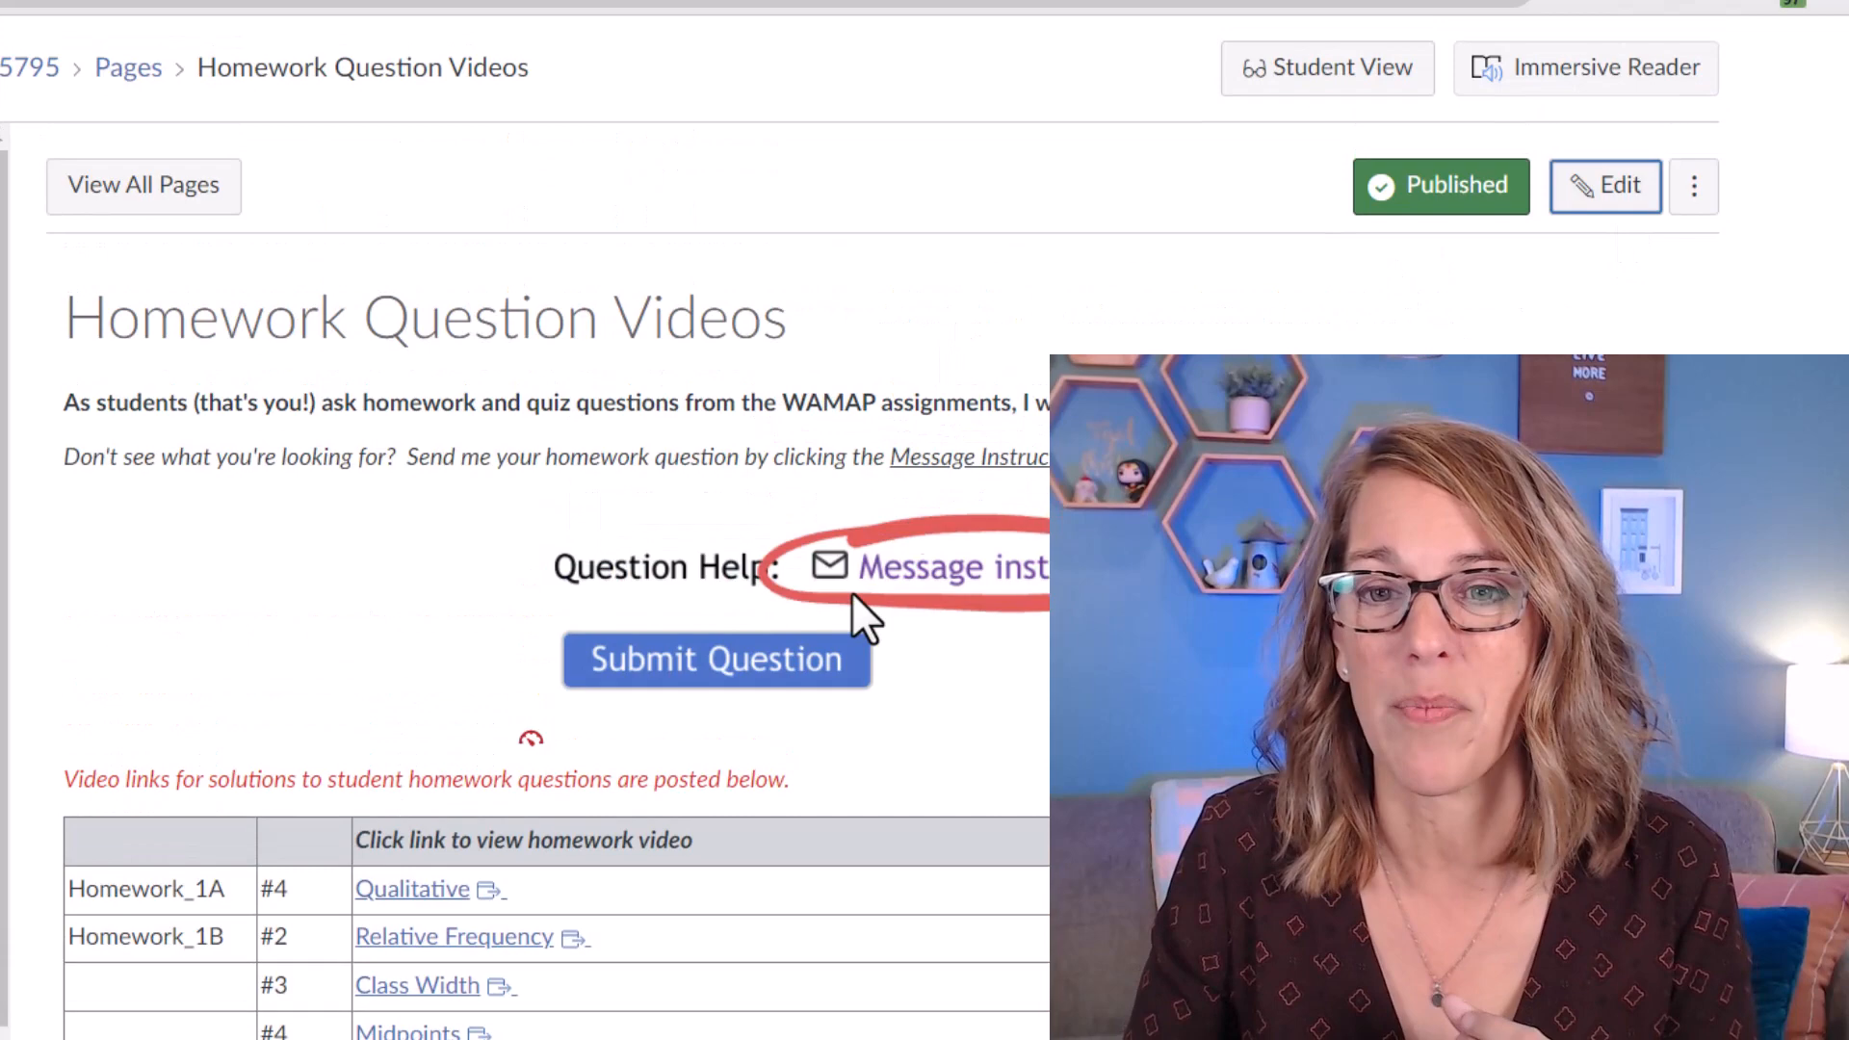
scroll(848, 596, "down", 4)
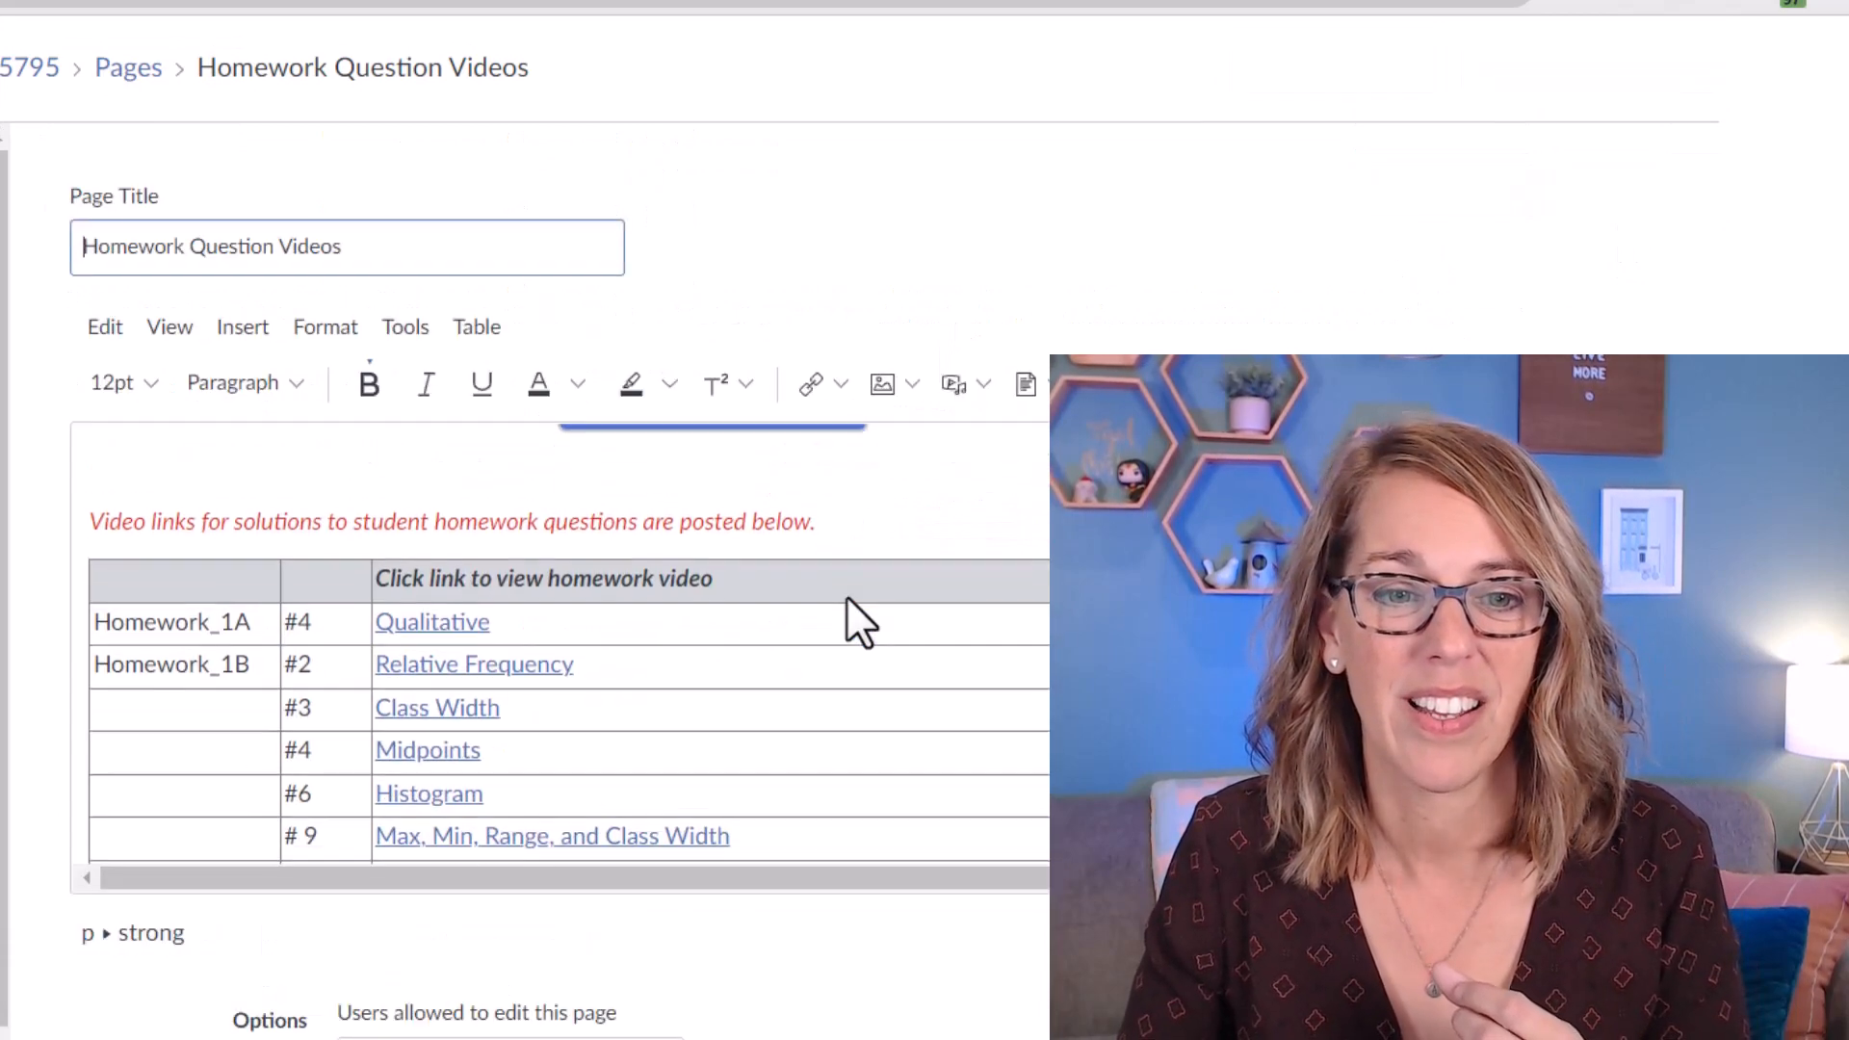
scroll(847, 596, "down", 2)
left_click(239, 593)
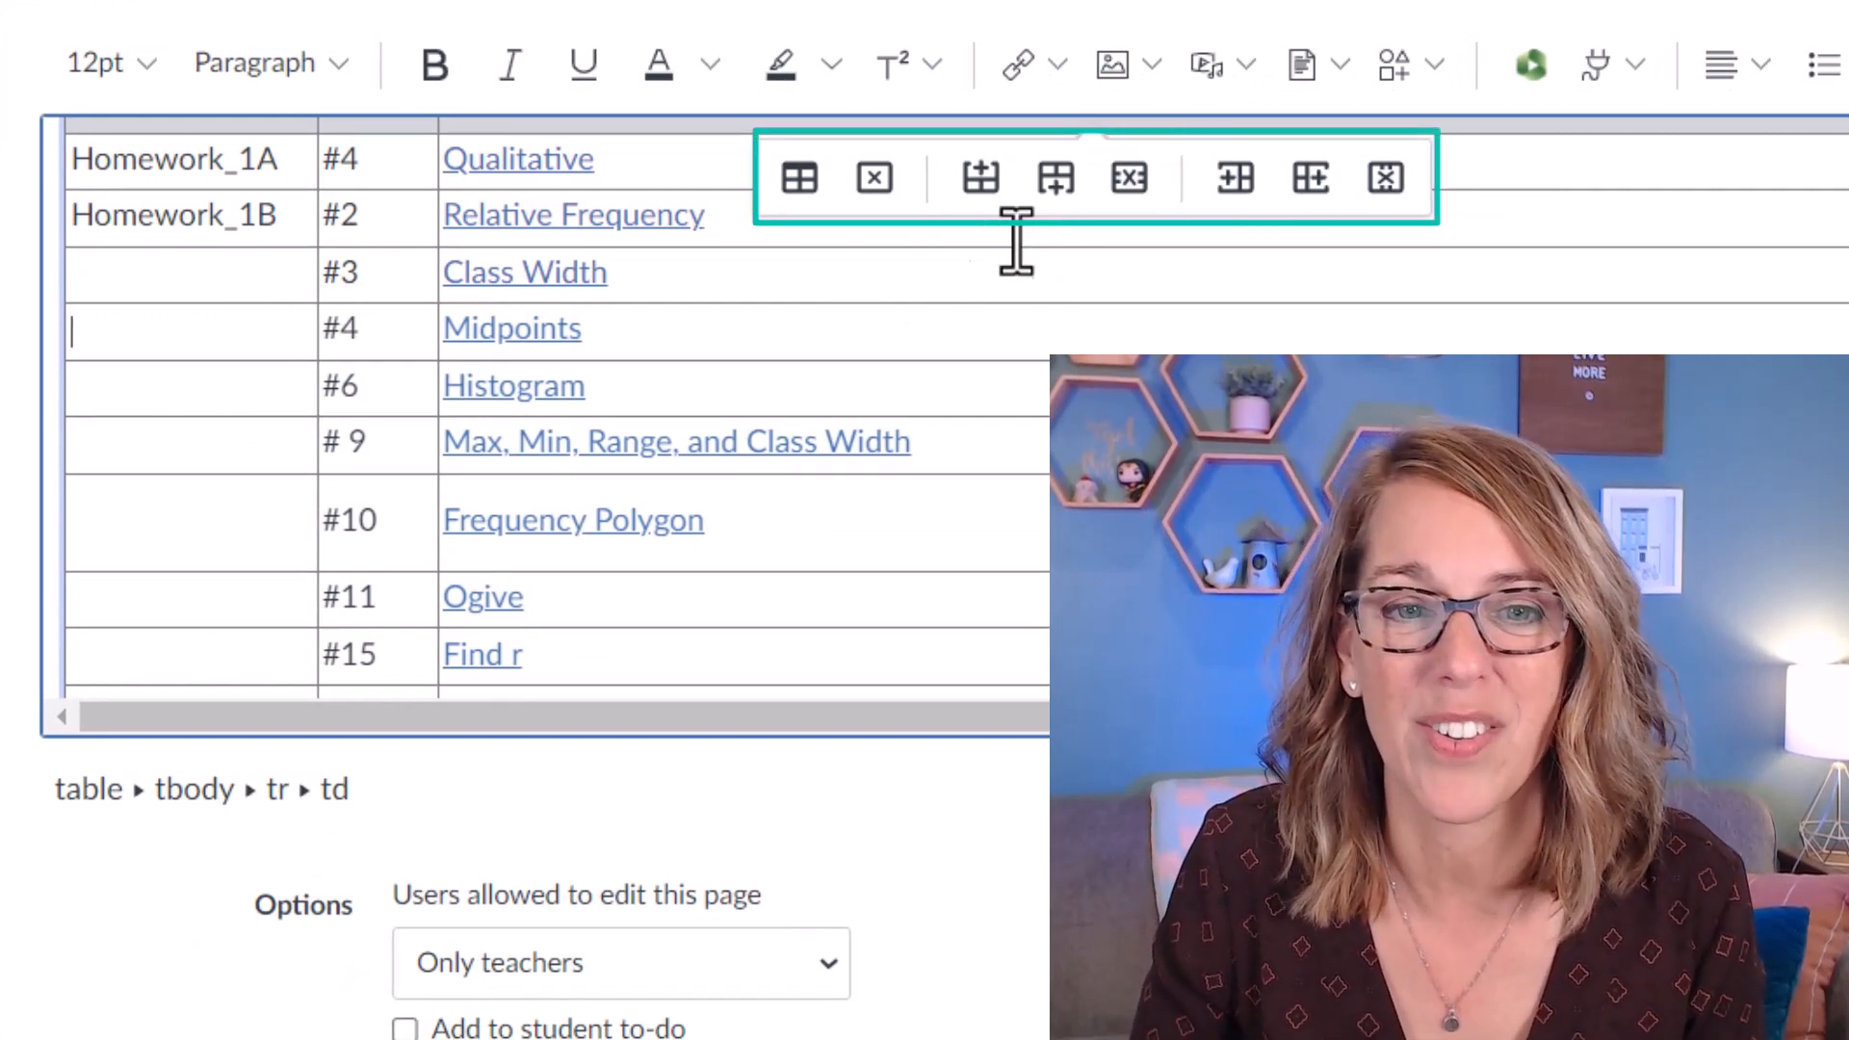
left_click(981, 178)
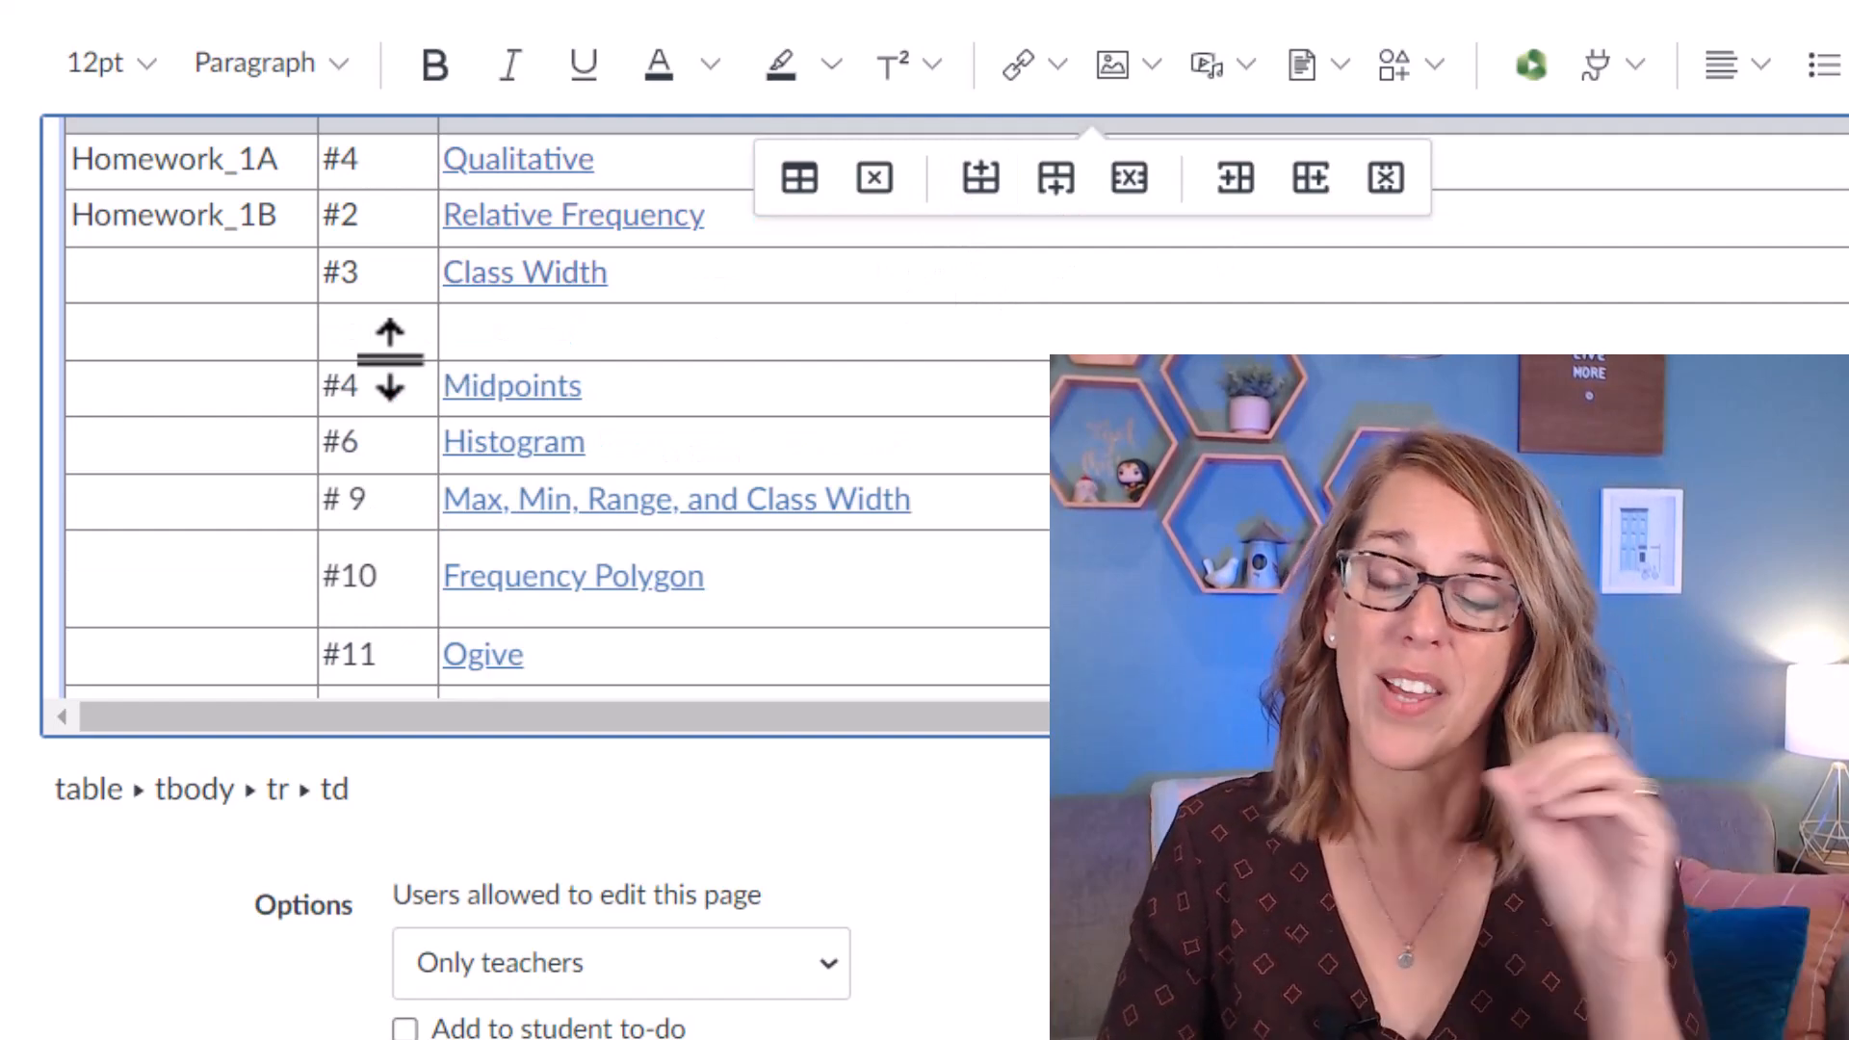
scroll(388, 359, "down", 3)
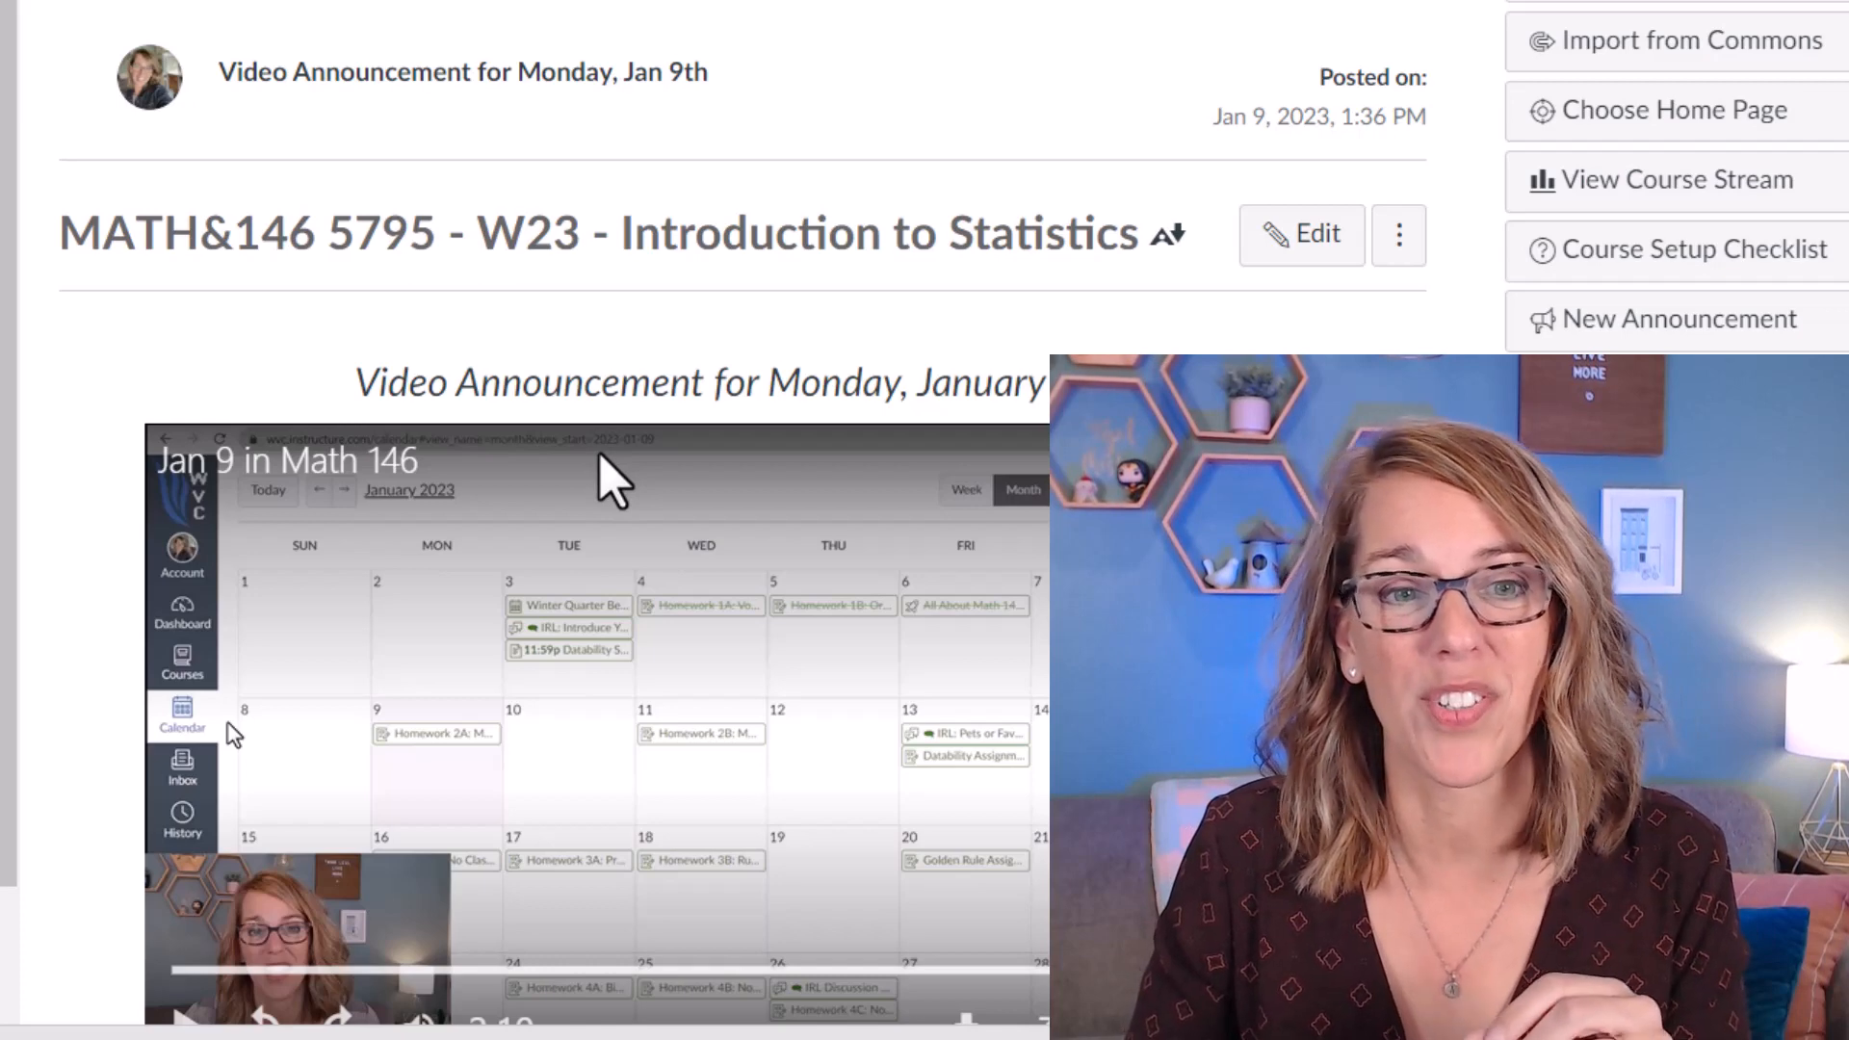
scroll(614, 477, "down", 4)
scroll(614, 476, "down", 2)
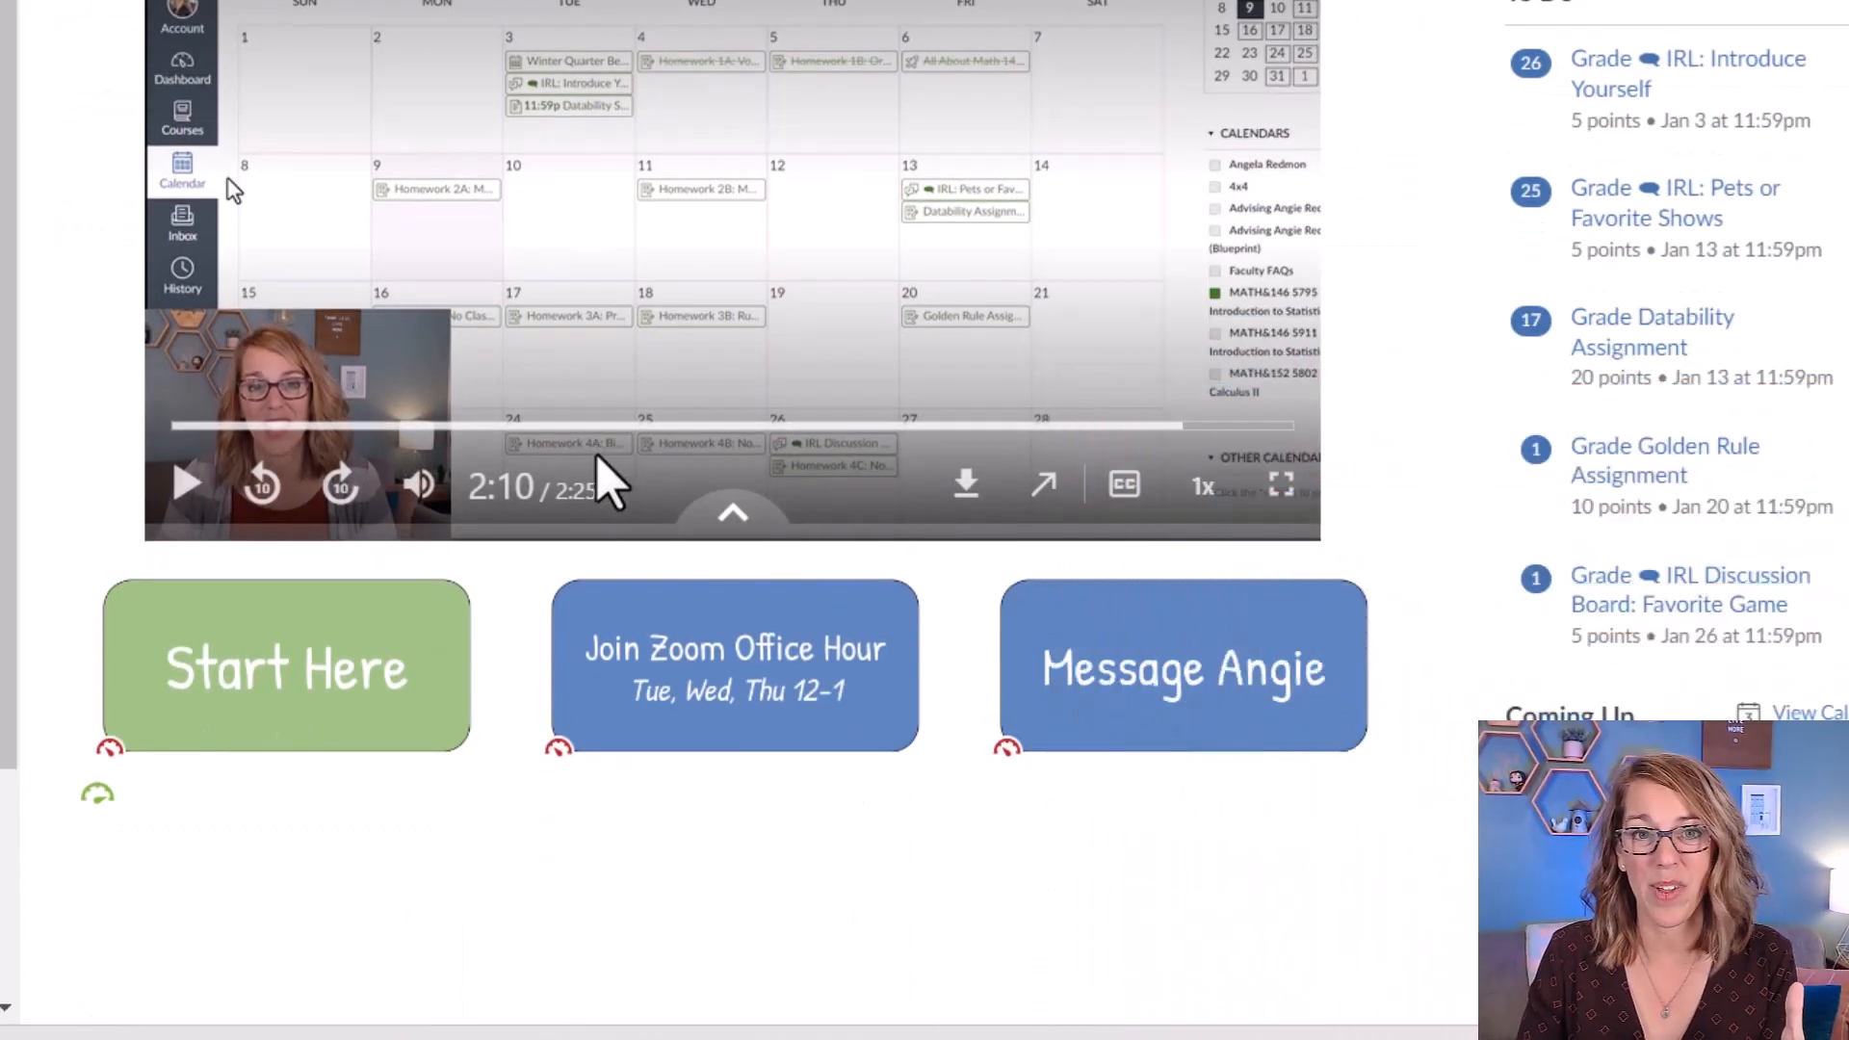